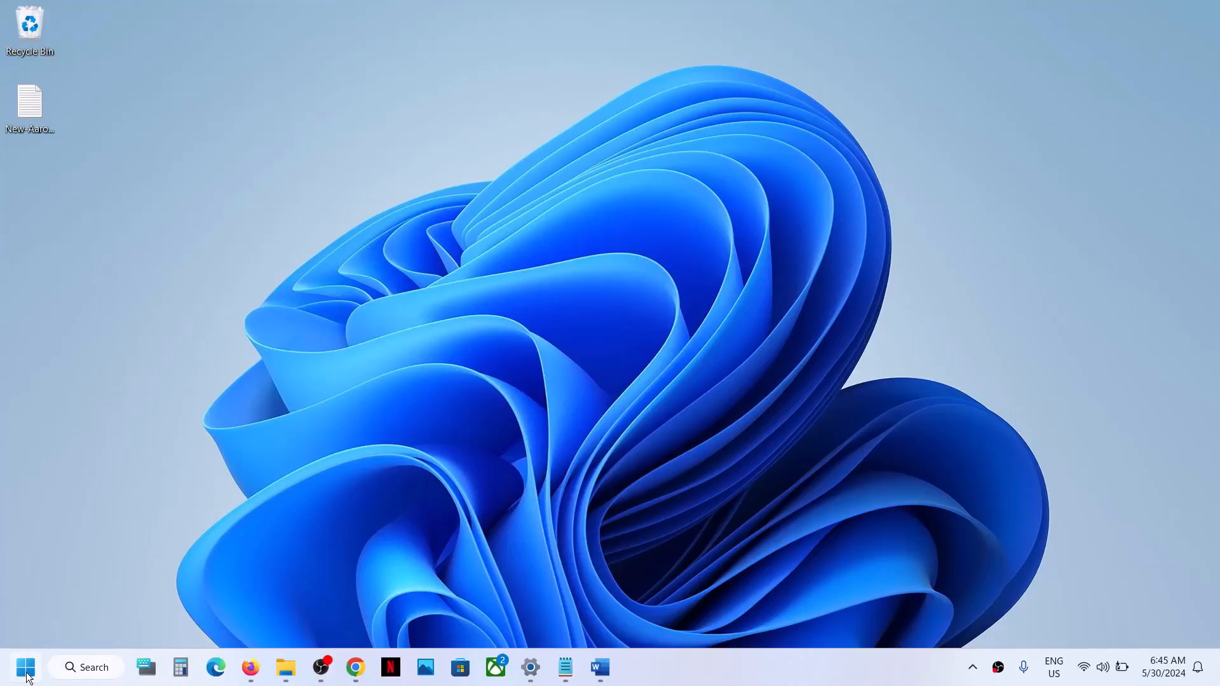
- Open the Windows Services console and bring up the properties of the App Readiness service
{"action": "left_click", "coordinate": [26, 669]}
{"action": "type", "text": "services"}
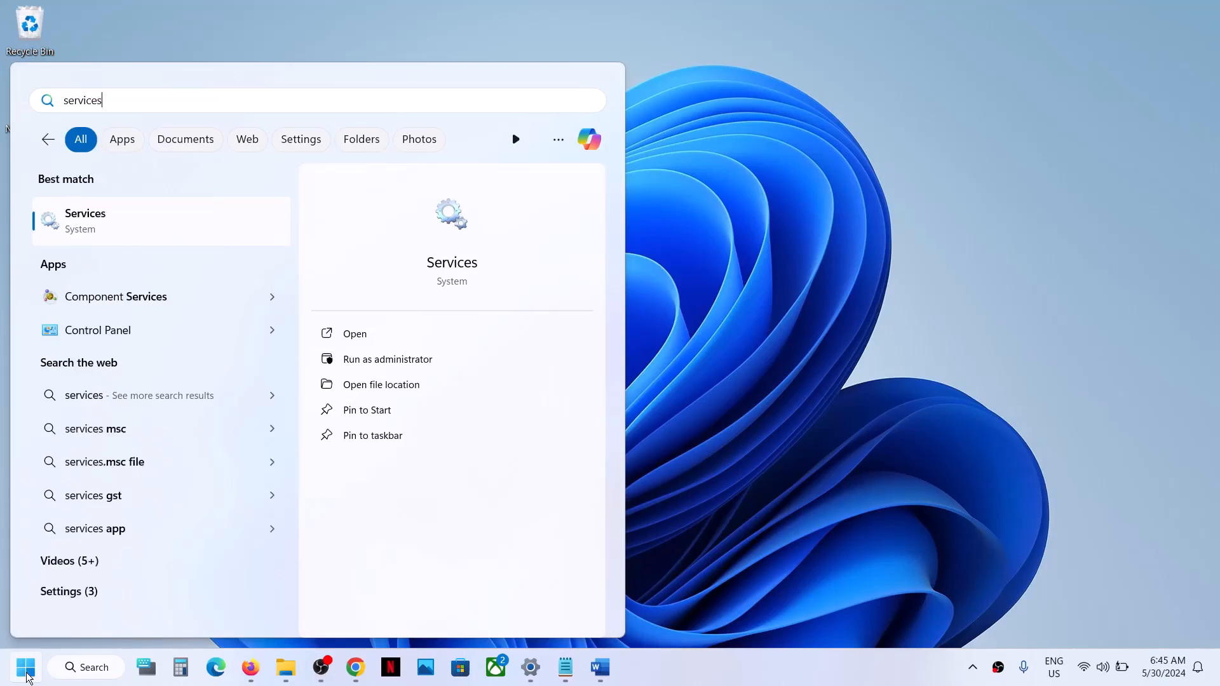
{"action": "key", "text": "Return"}
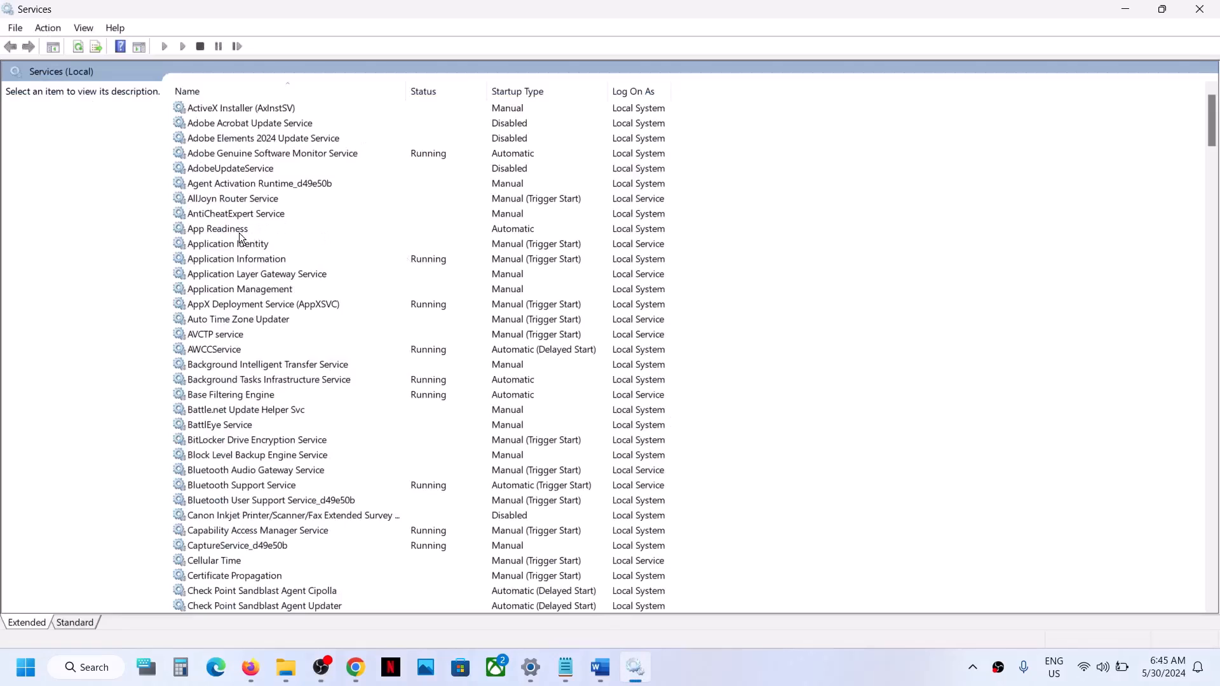
{"action": "left_click", "coordinate": [240, 230]}
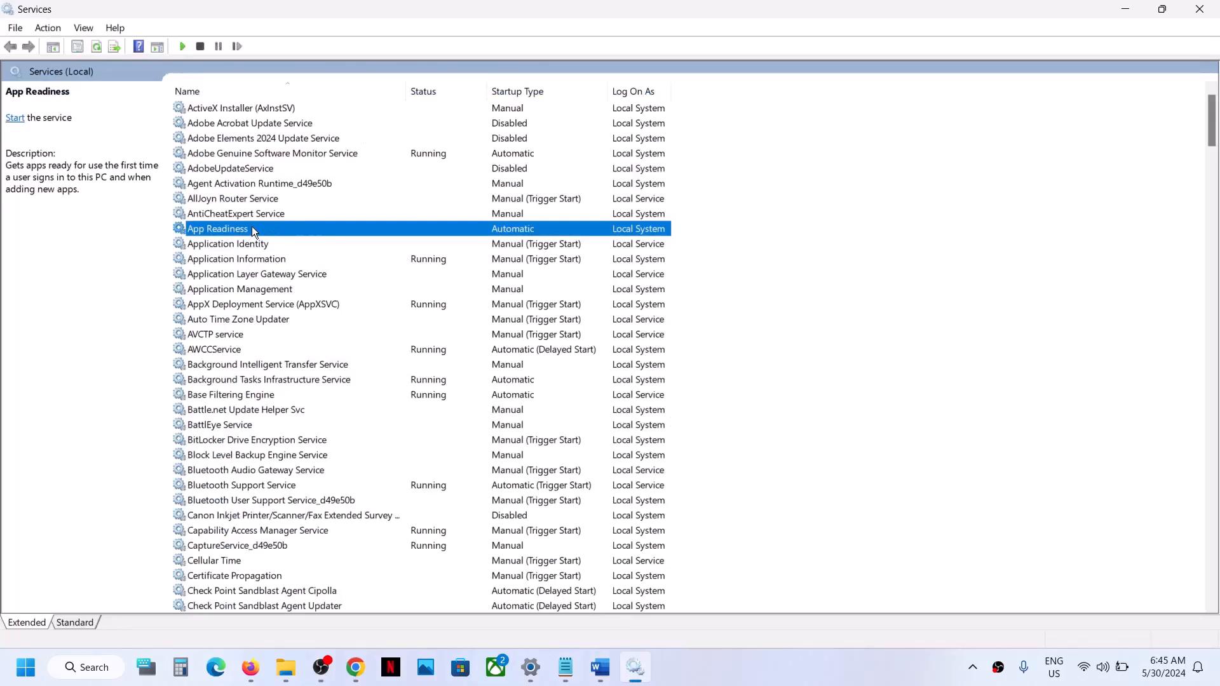
{"action": "double_click", "coordinate": [252, 227]}
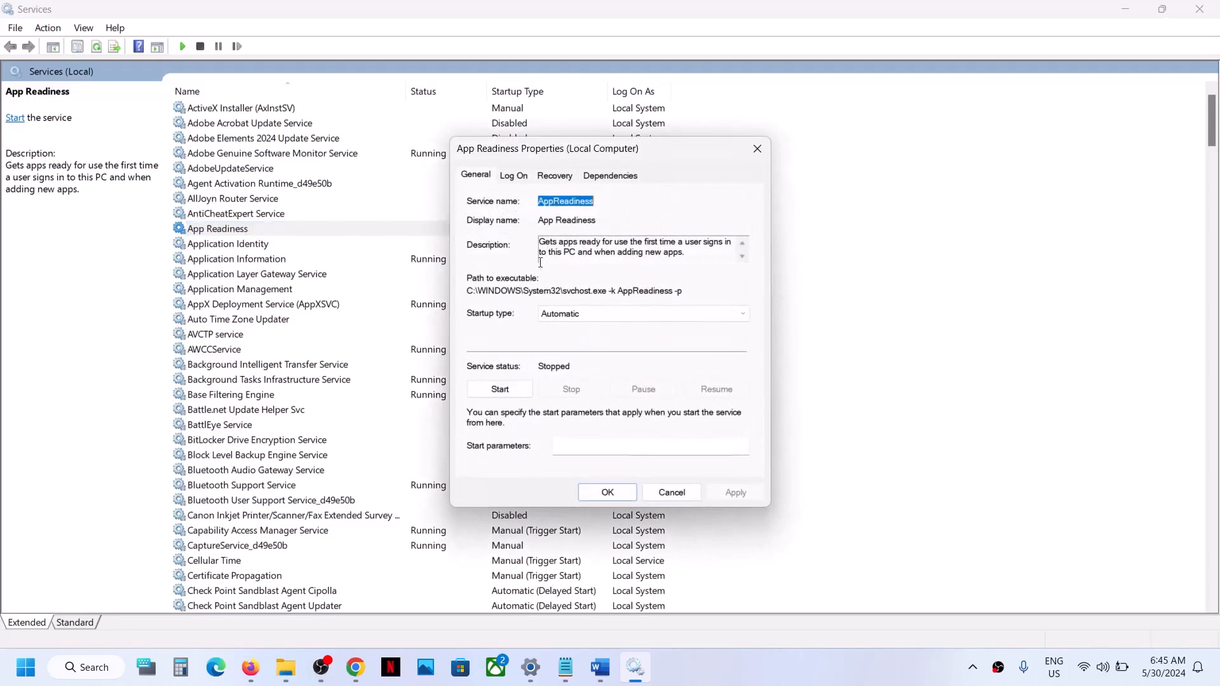
- Set the App Readiness startup type to Automatic, start the service and accept its properties
{"action": "left_click", "coordinate": [580, 315]}
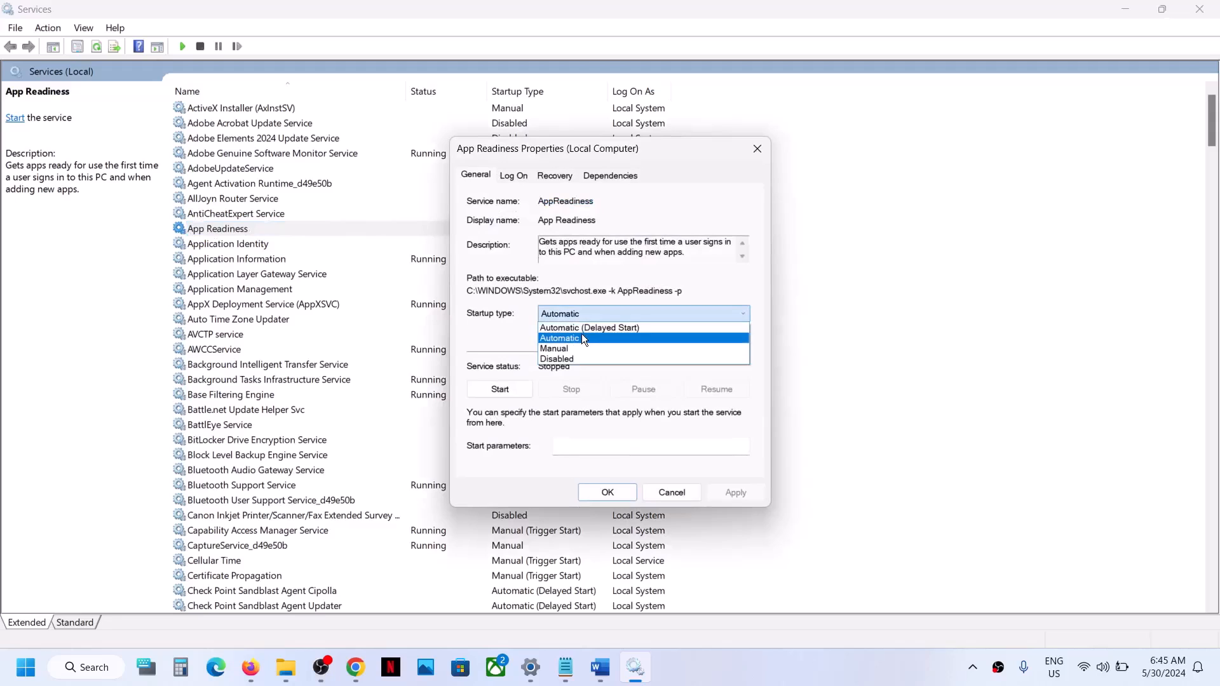
{"action": "left_click", "coordinate": [581, 334]}
{"action": "left_click", "coordinate": [738, 492]}
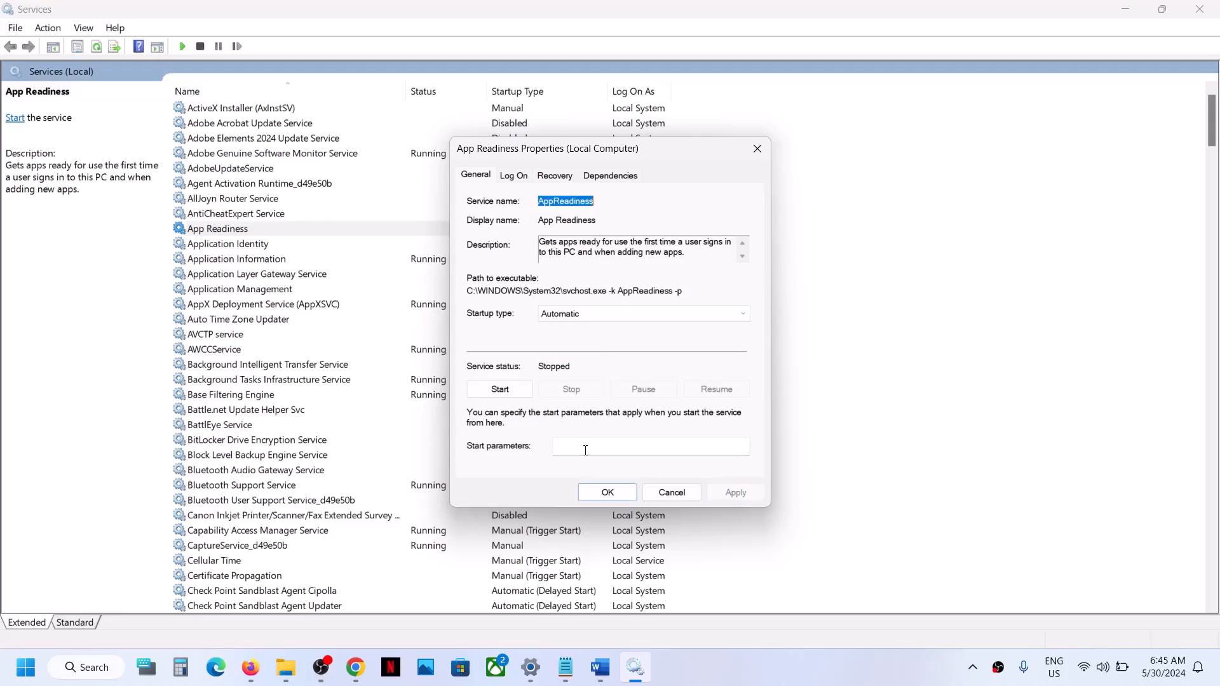
{"action": "left_click", "coordinate": [502, 392]}
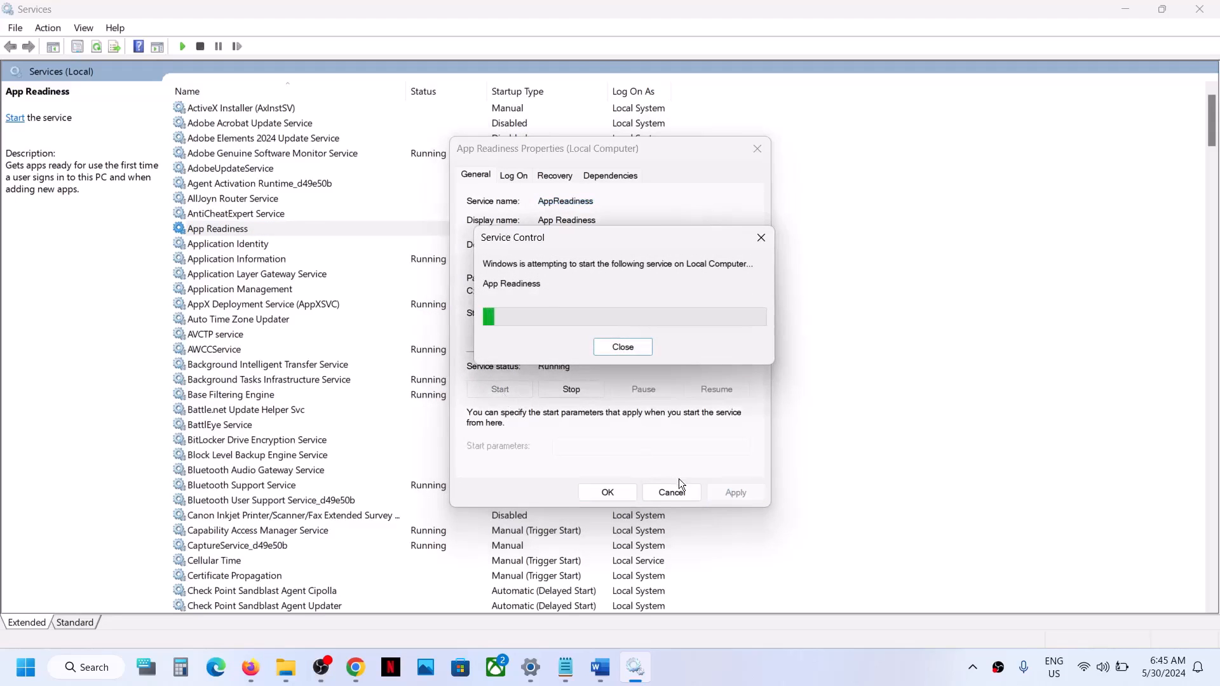
{"action": "left_click", "coordinate": [616, 493]}
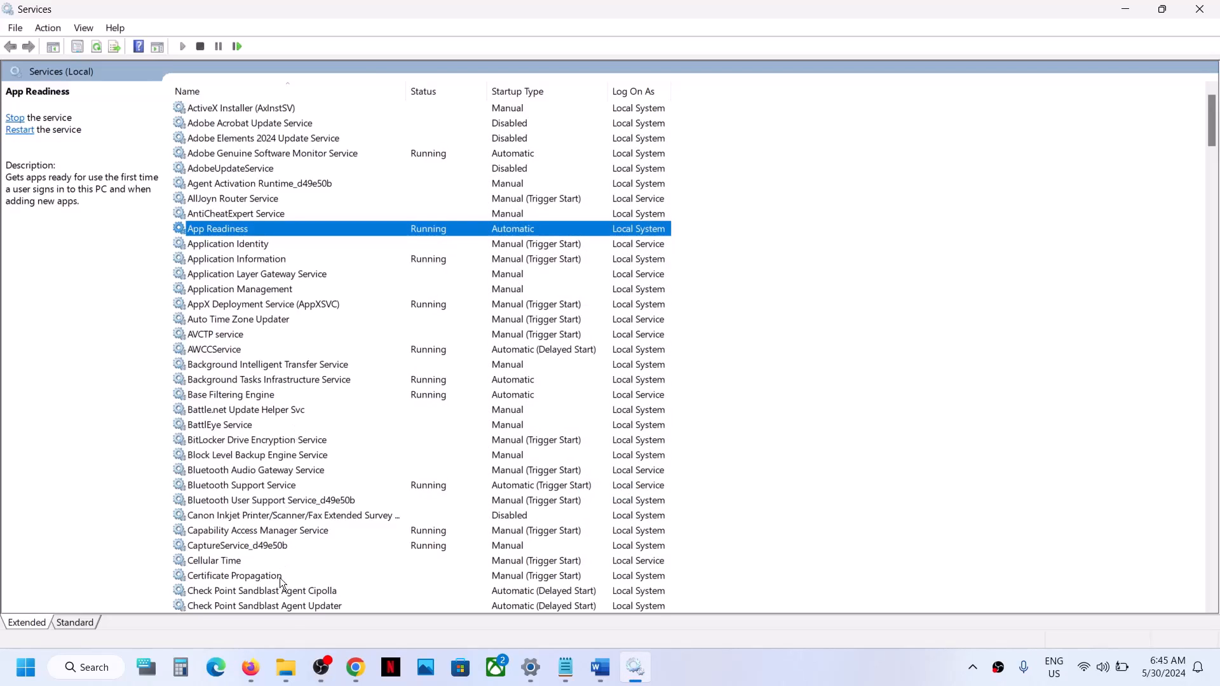
- Switch to File Explorer, open the OS (C:) drive and check that its view includes hidden items
{"action": "left_click", "coordinate": [286, 672]}
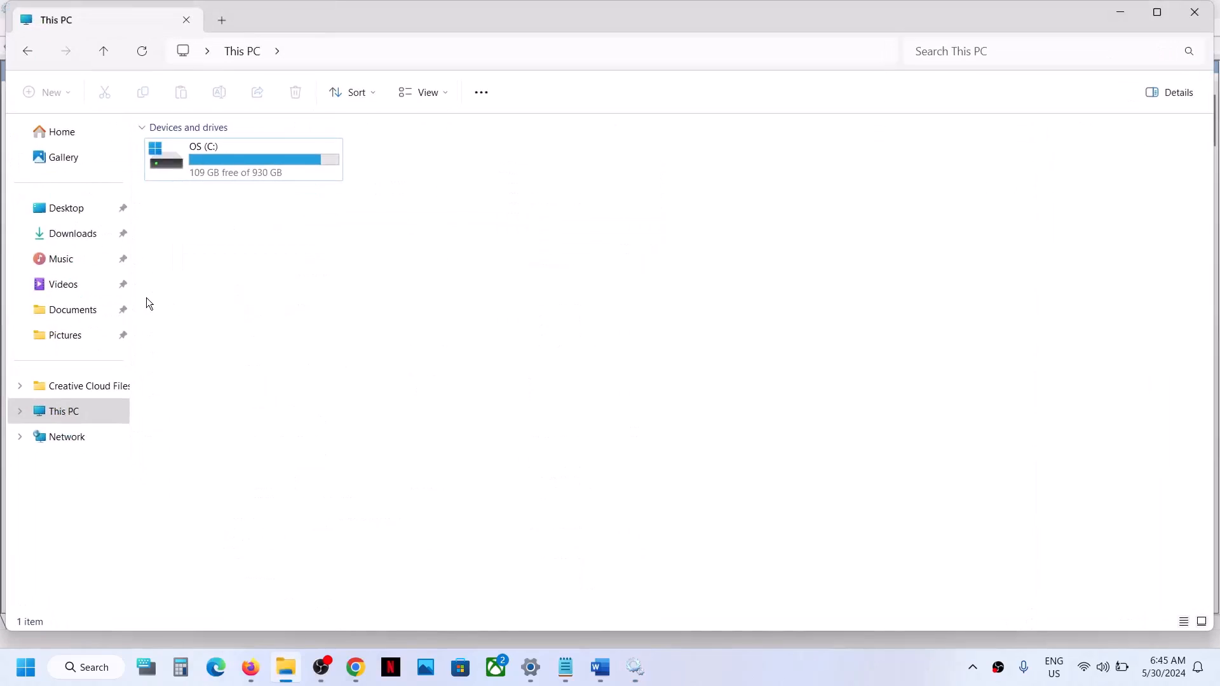
{"action": "double_click", "coordinate": [200, 166]}
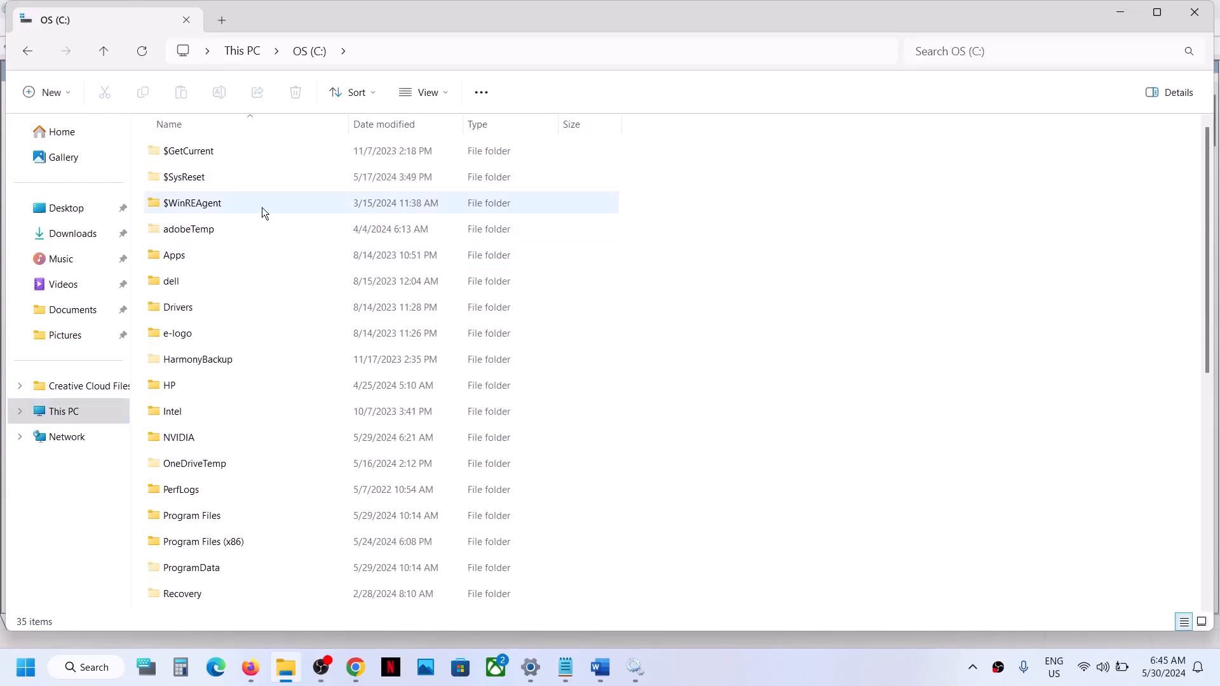
{"action": "left_click", "coordinate": [202, 203]}
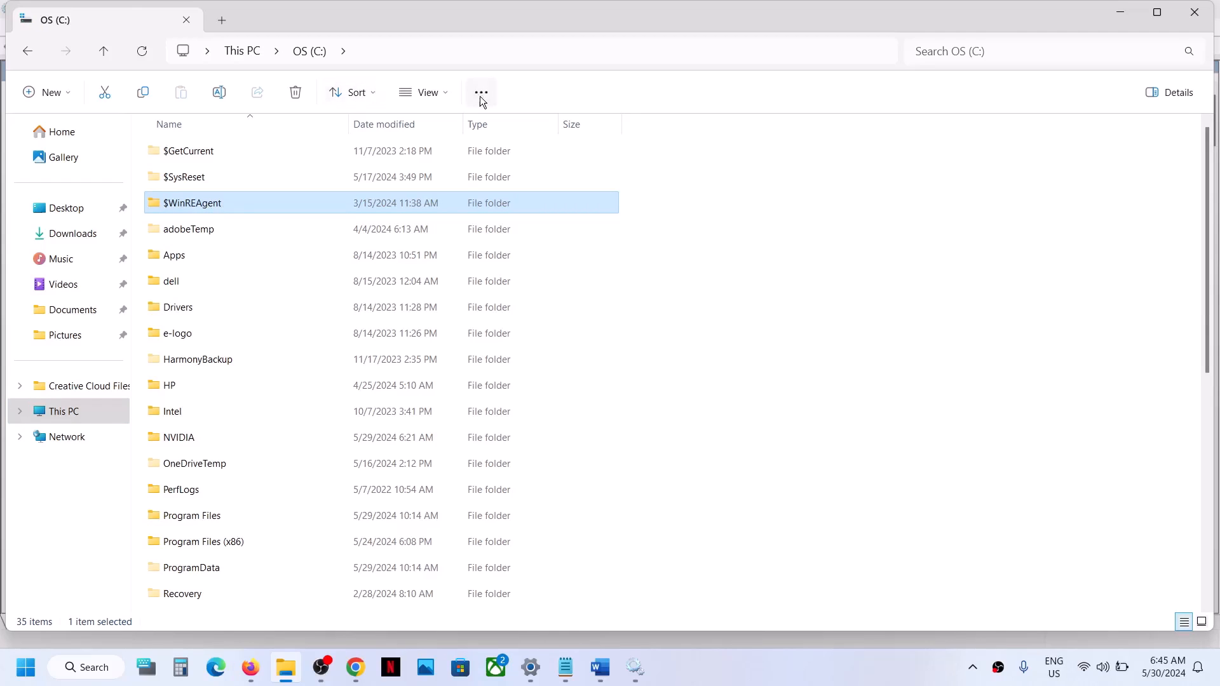
{"action": "left_click", "coordinate": [446, 93]}
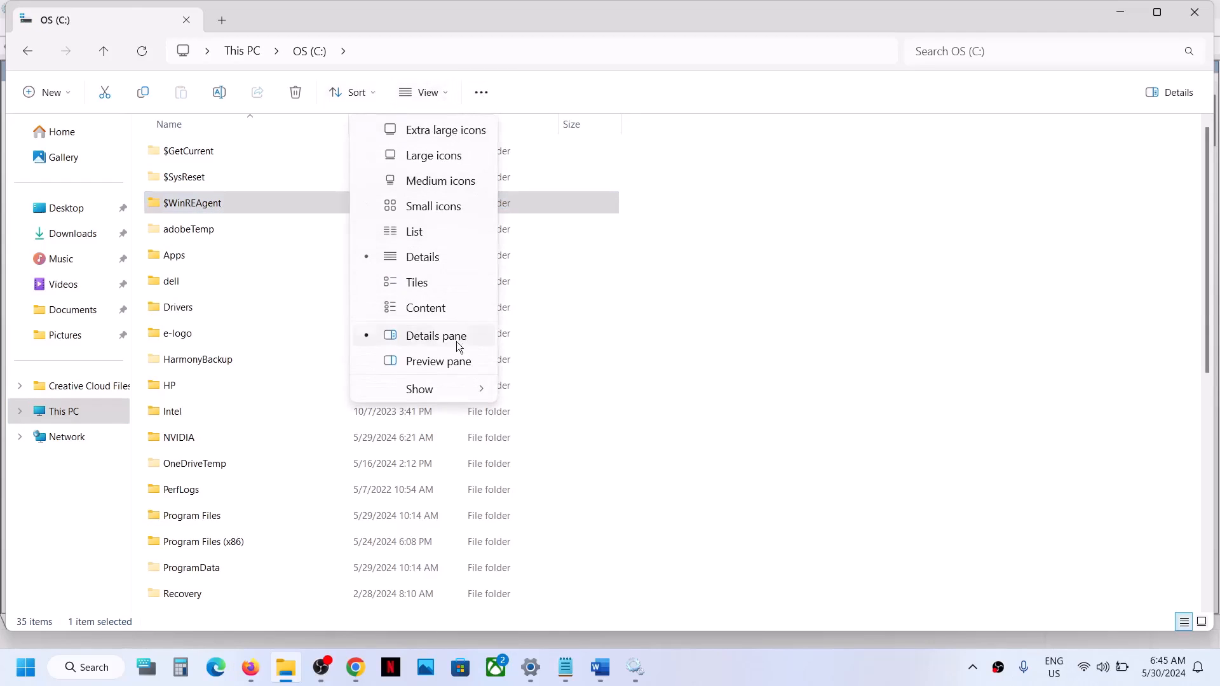
{"action": "mouse_move", "coordinate": [436, 387]}
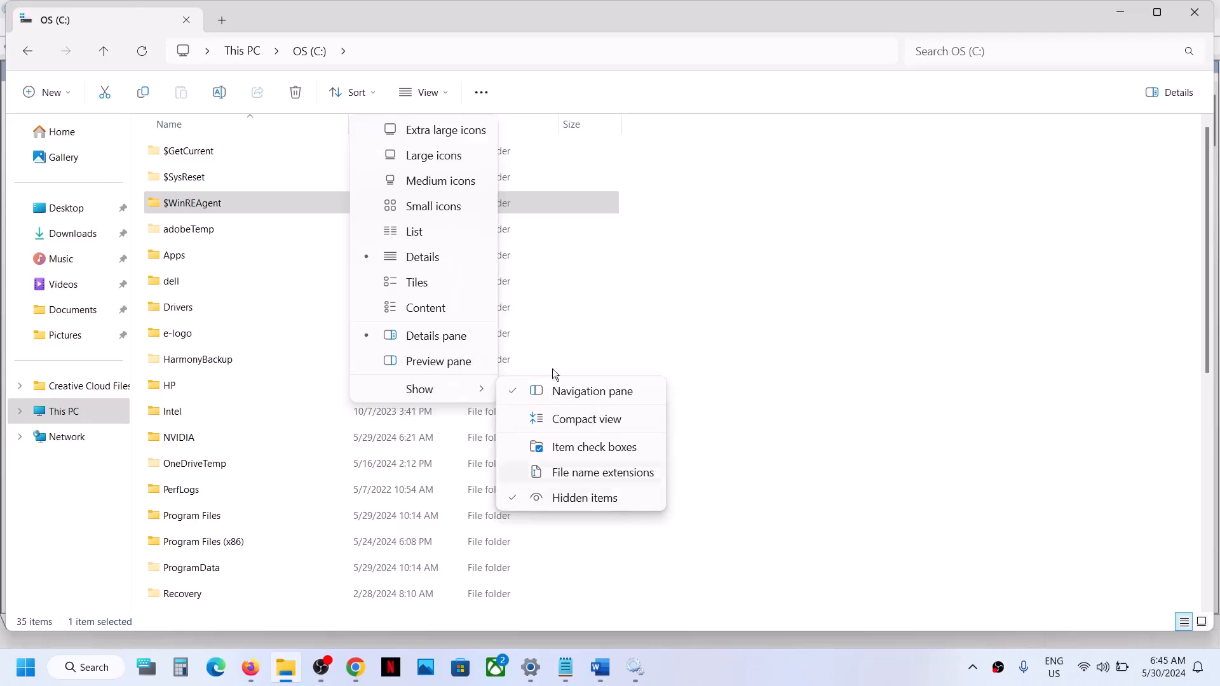
- Copy the $WinREAgent folder from the C: drive to the desktop
{"action": "left_click", "coordinate": [192, 203]}
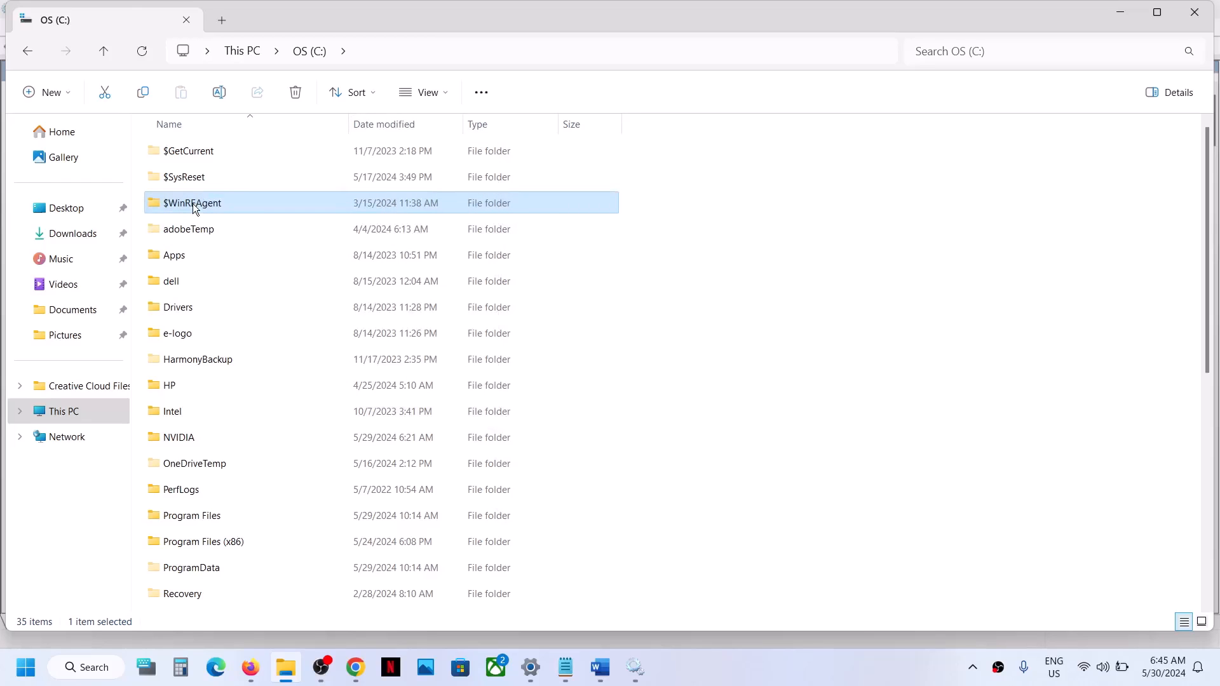
{"action": "right_click", "coordinate": [221, 204]}
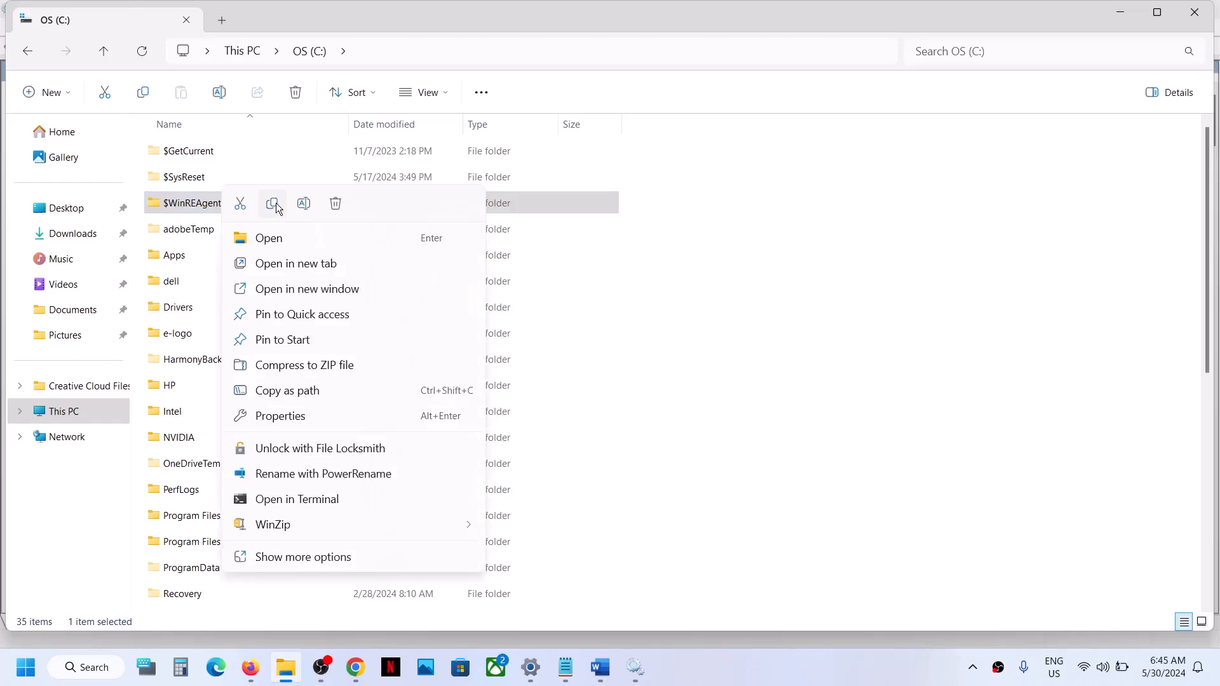
{"action": "left_click", "coordinate": [276, 203]}
{"action": "key", "text": "super+d"}
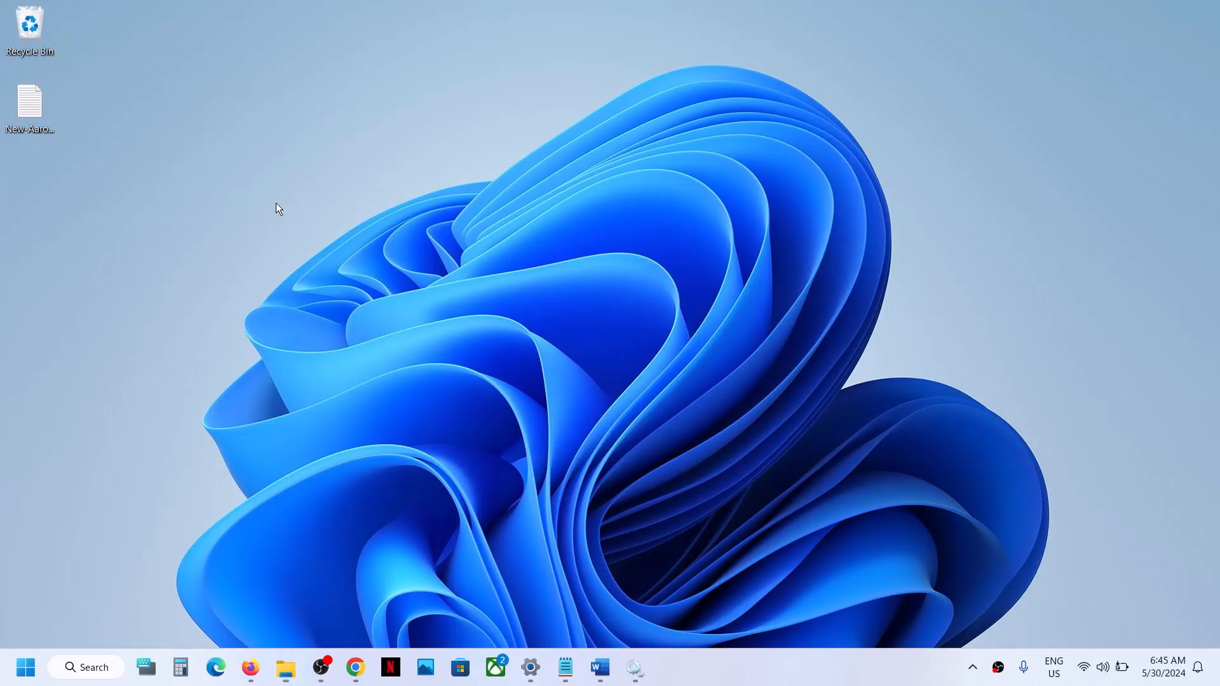
{"action": "key", "text": "ctrl+v"}
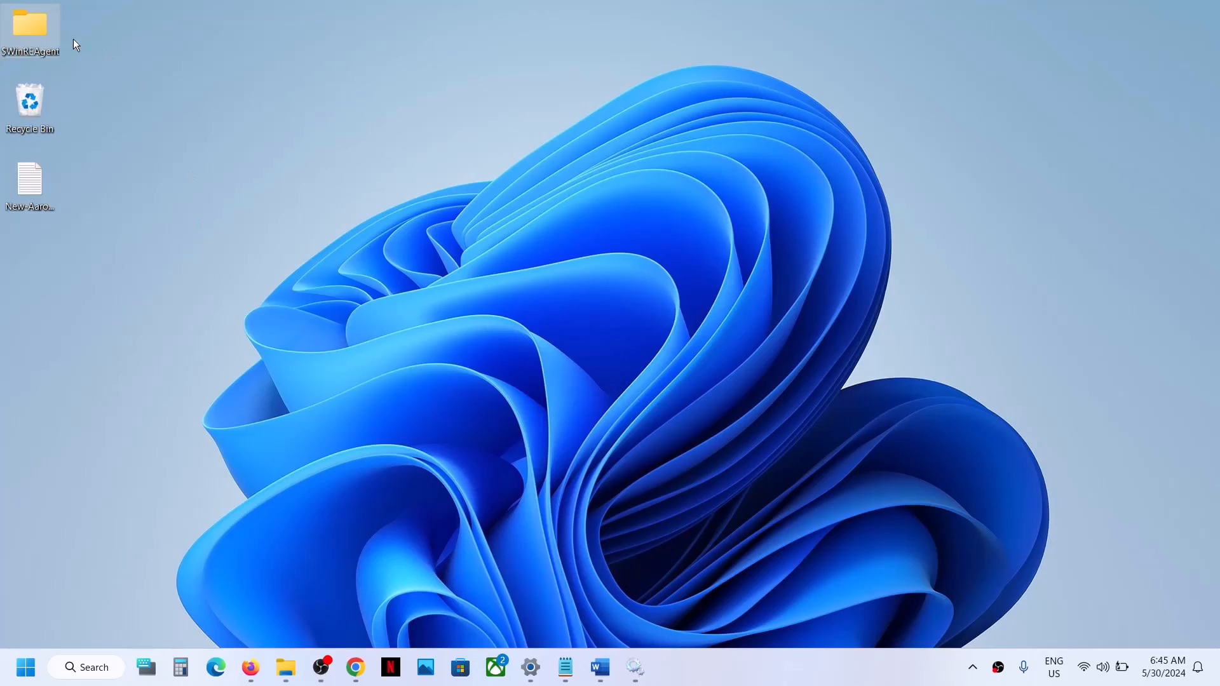
{"action": "mouse_move", "coordinate": [45, 19]}
- Delete the original $WinREAgent folder from the C: drive and minimize the File Explorer window
{"action": "key", "text": "super+d"}
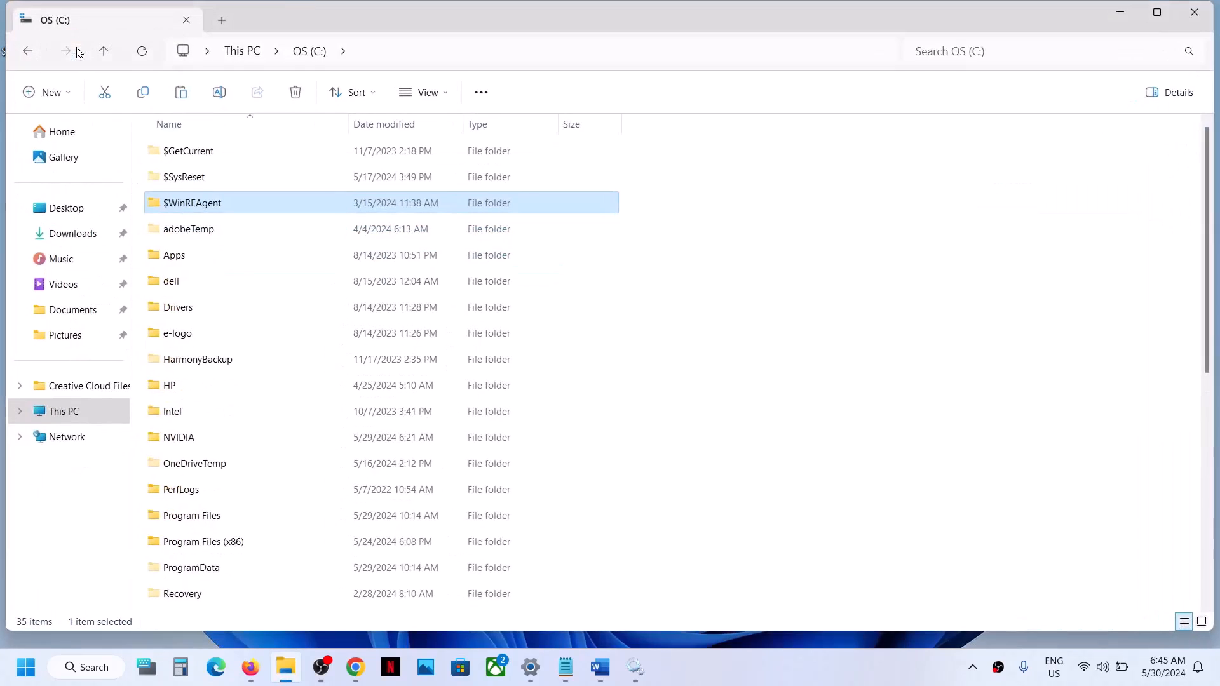
{"action": "right_click", "coordinate": [178, 203]}
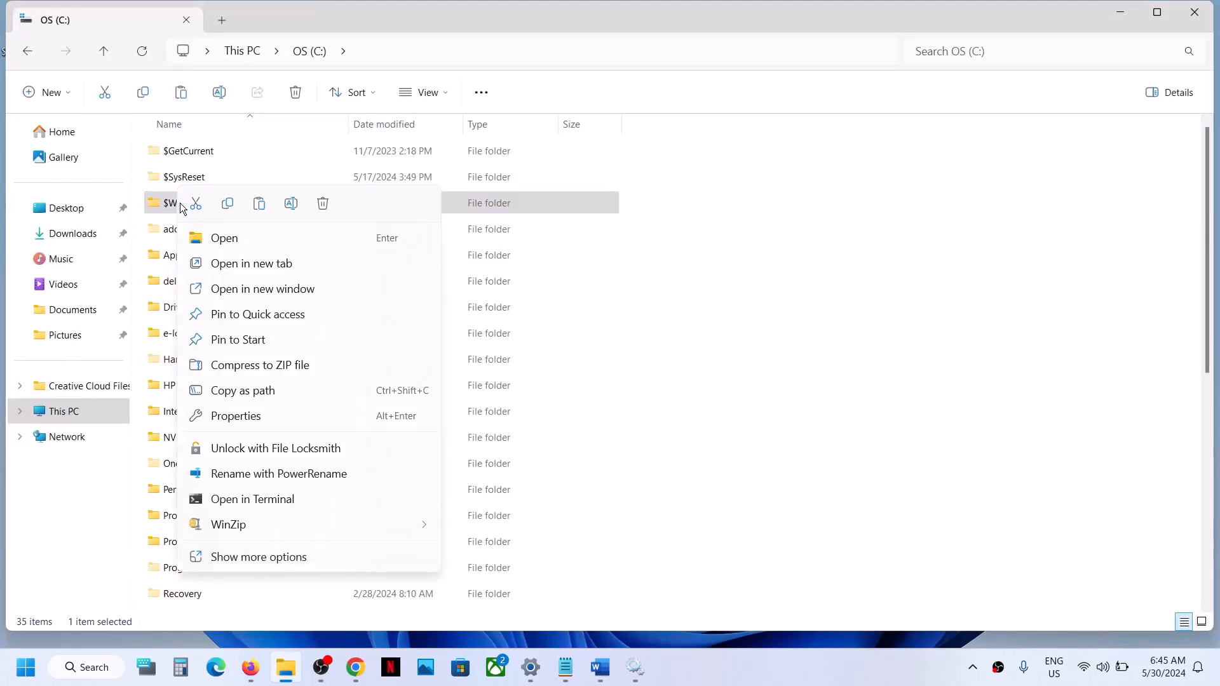
{"action": "left_click", "coordinate": [323, 205]}
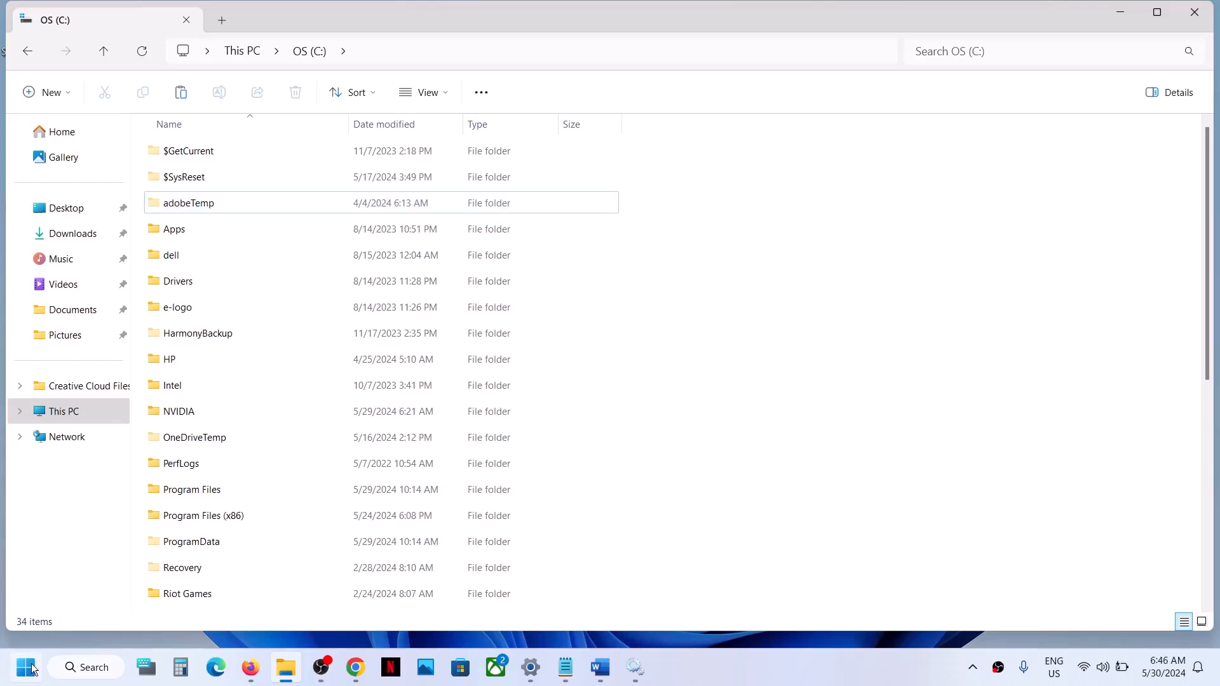
{"action": "left_click", "coordinate": [1121, 11]}
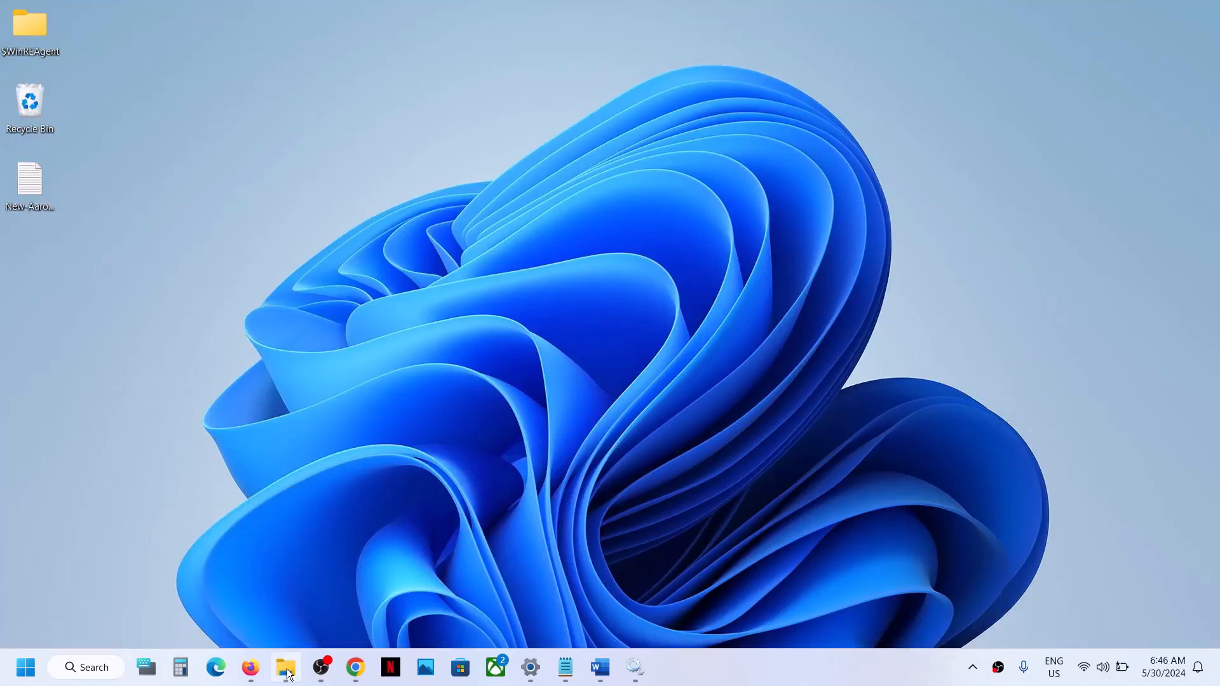
- Move the $WinREAgent folder from the desktop back into the C: drive
{"action": "left_click", "coordinate": [286, 669]}
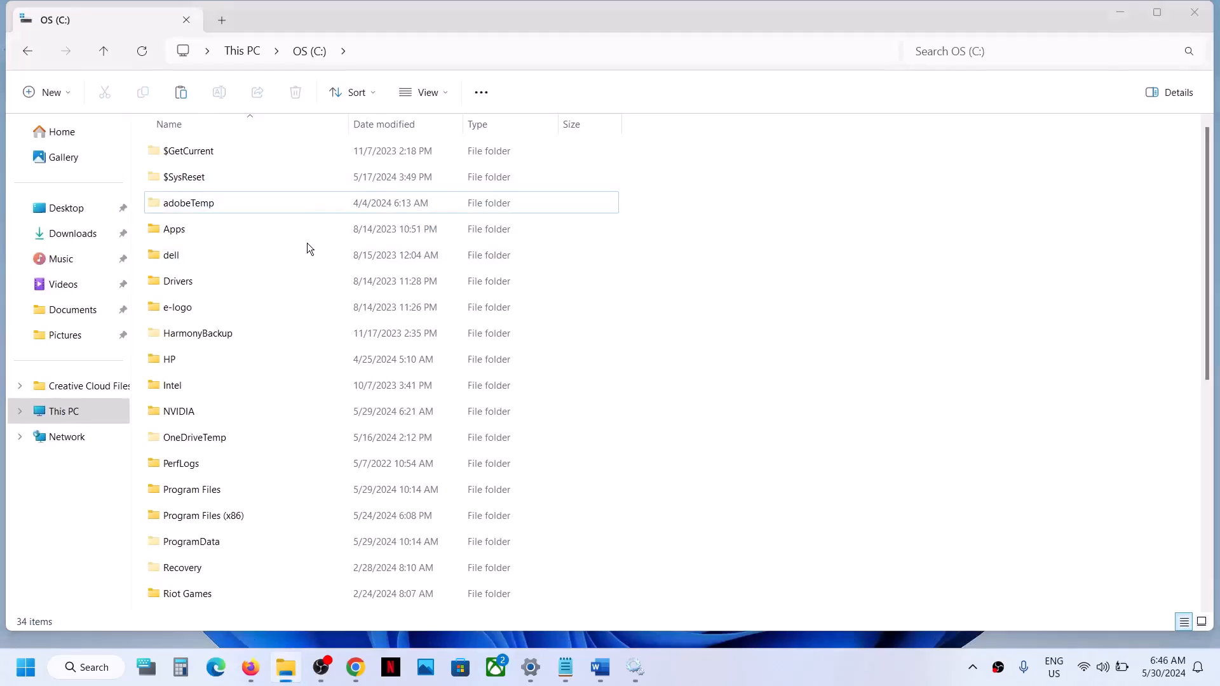
{"action": "key", "text": "super+d"}
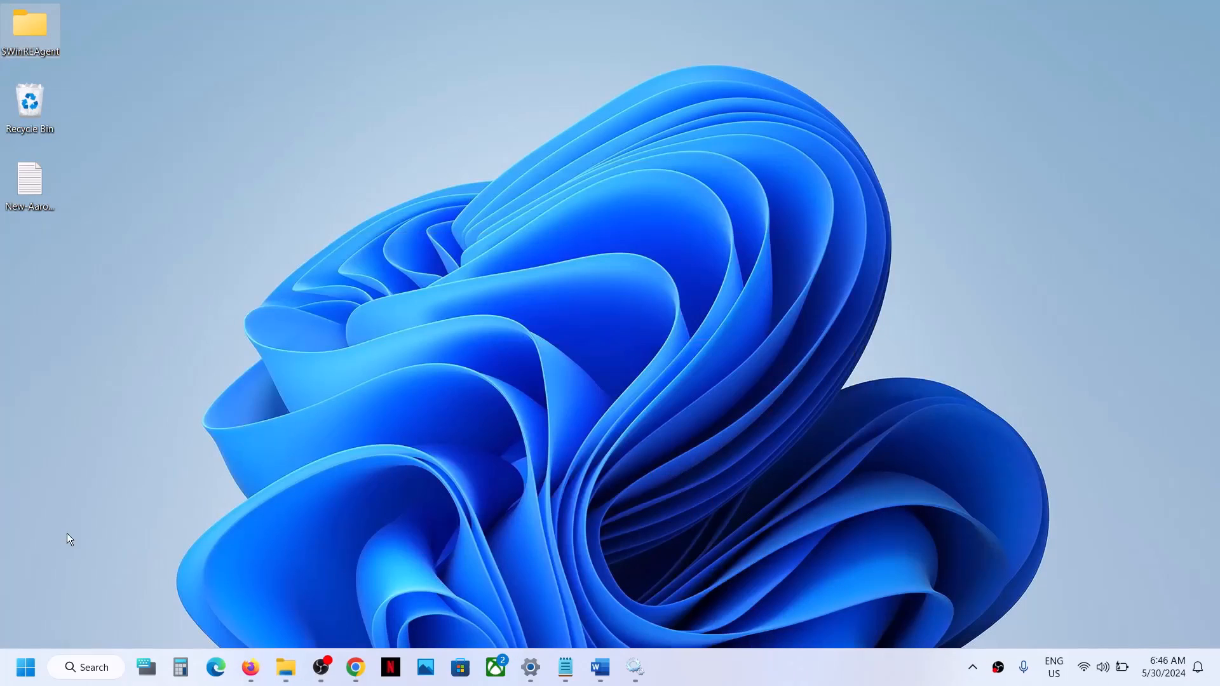
{"action": "right_click", "coordinate": [27, 35]}
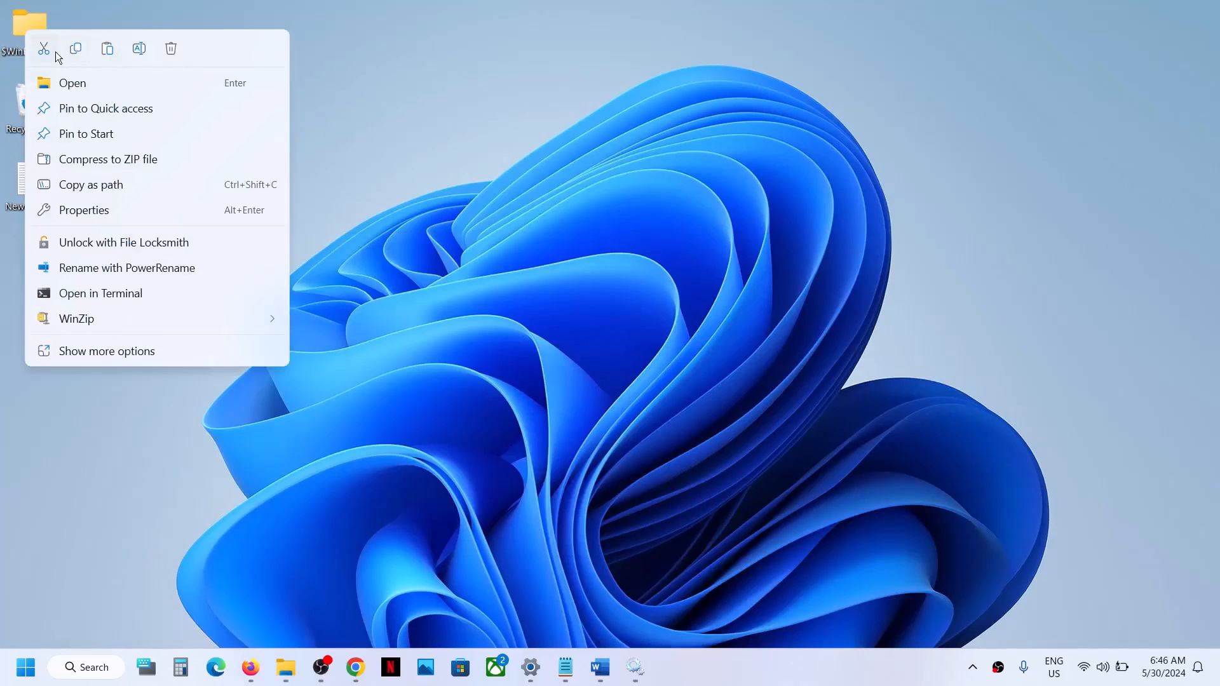
{"action": "left_click", "coordinate": [56, 52]}
{"action": "key", "text": "super+d"}
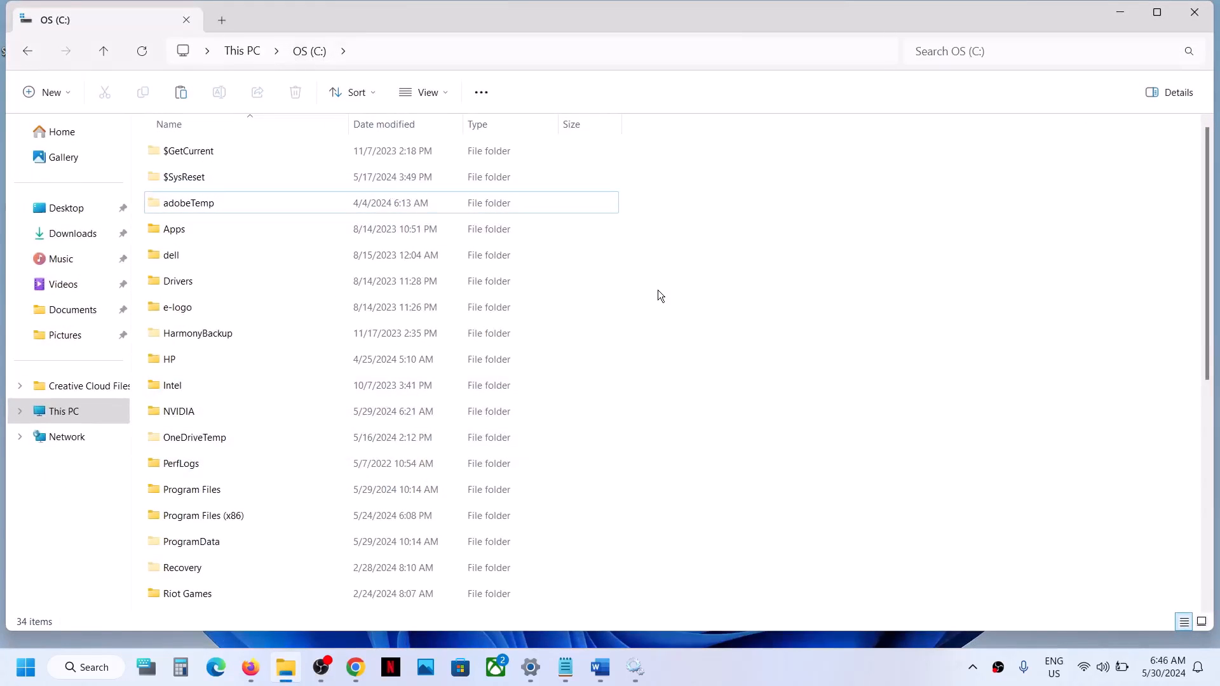
{"action": "key", "text": "ctrl+v"}
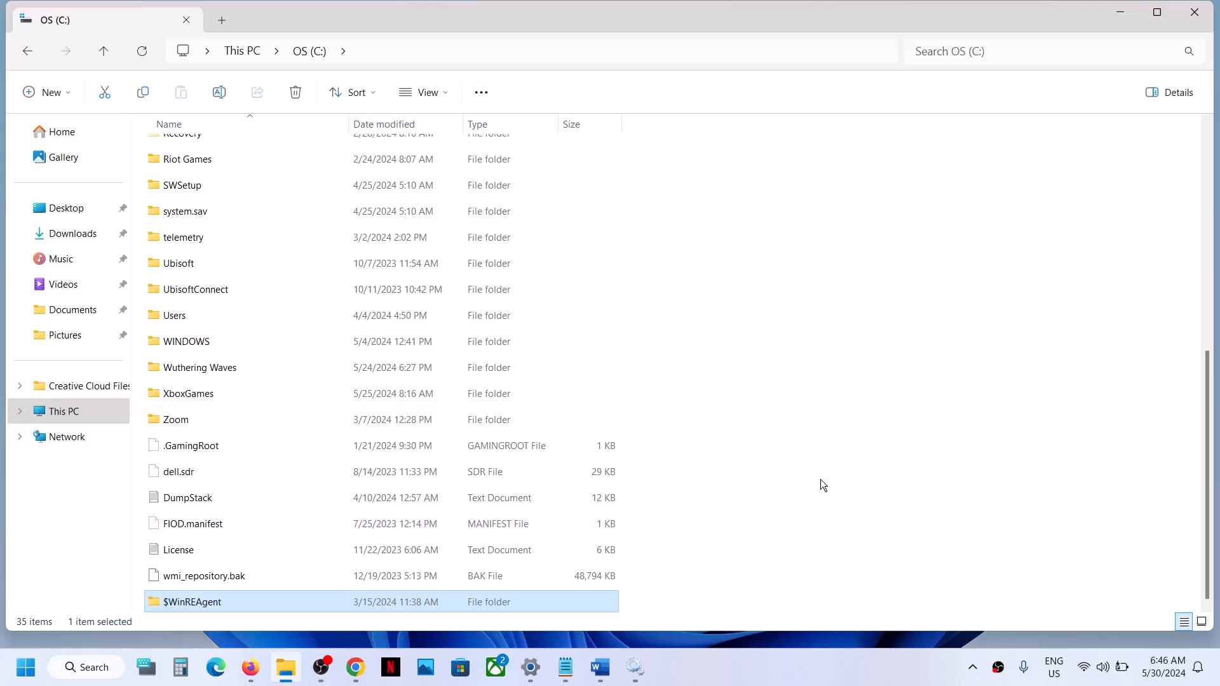
- Switch to the Word document listing the fix steps for the Windows 11 update error
{"action": "left_click", "coordinate": [790, 679]}
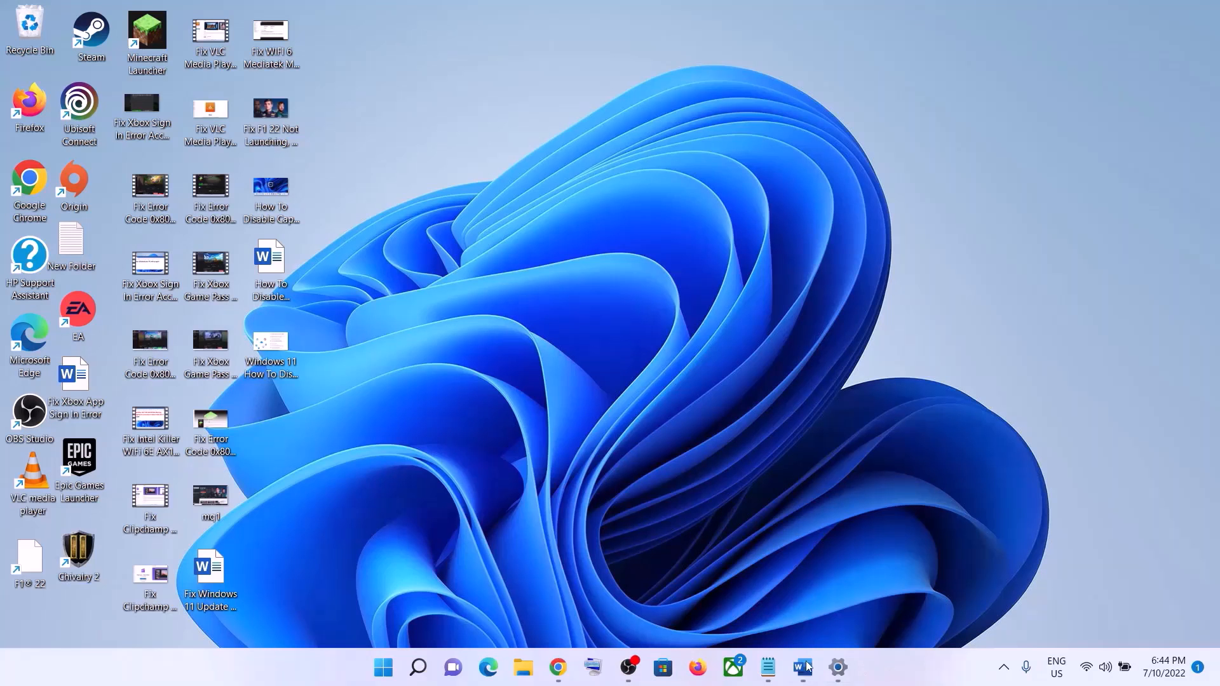
{"action": "left_click", "coordinate": [805, 667]}
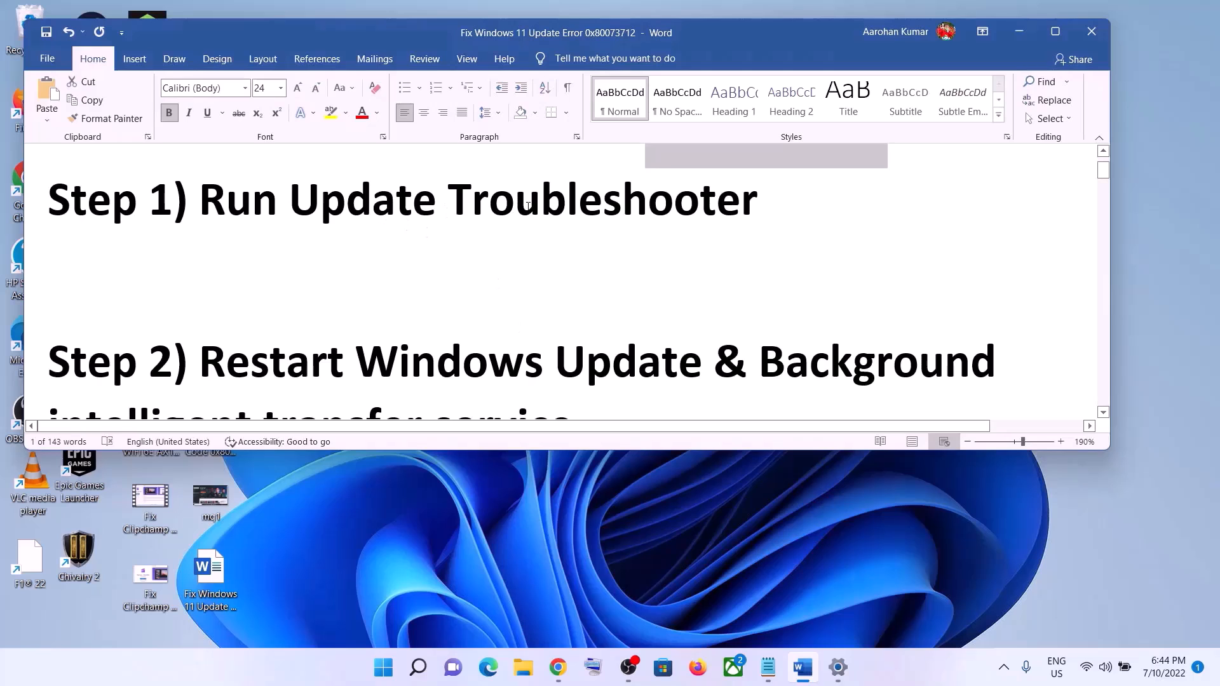
- Run the Windows Update troubleshooter from Other troubleshooters in the System settings
{"action": "left_click", "coordinate": [383, 667]}
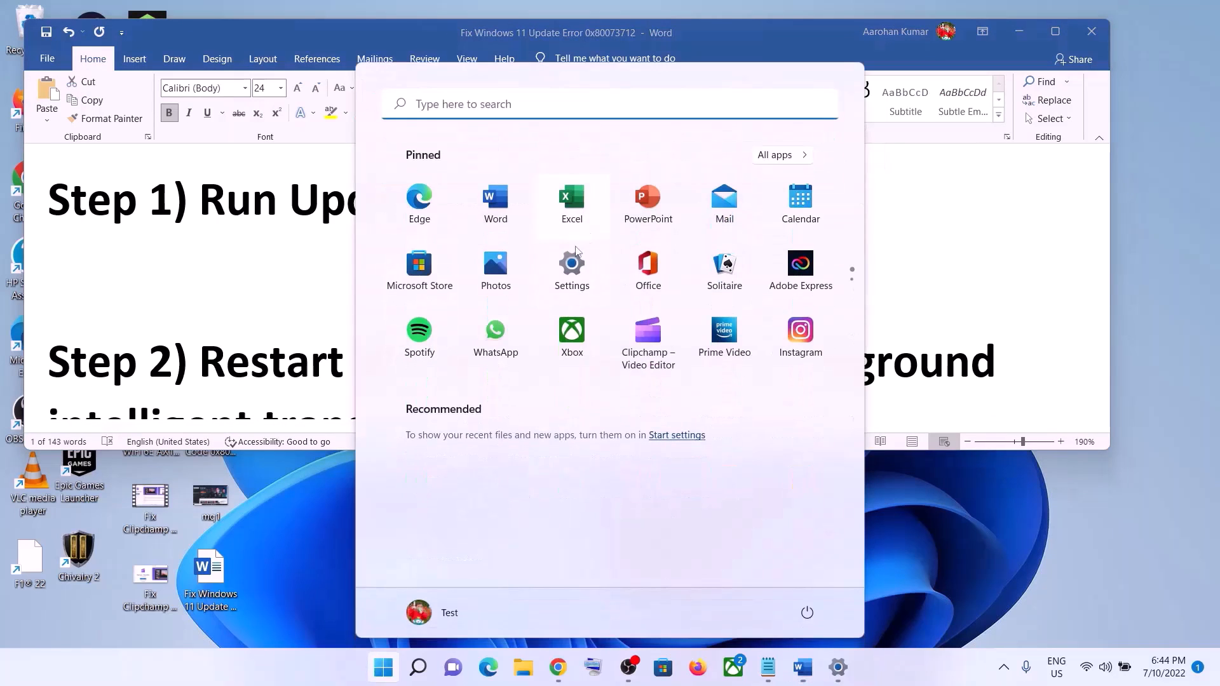
{"action": "left_click", "coordinate": [572, 263]}
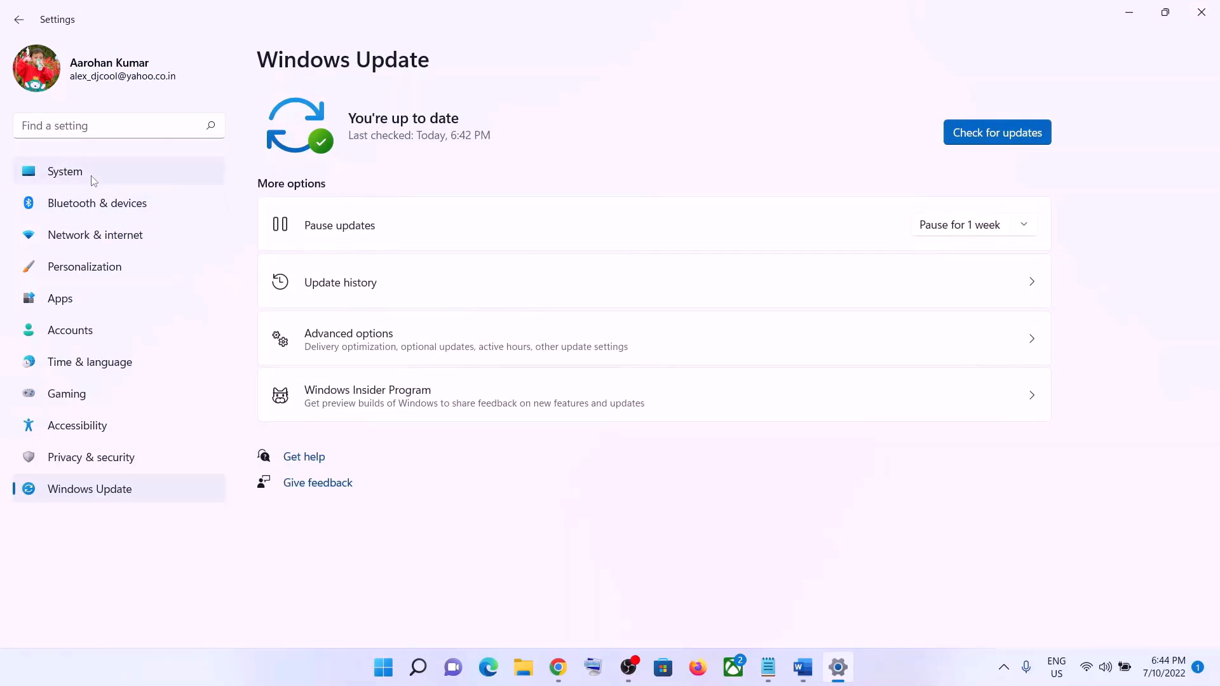
{"action": "left_click", "coordinate": [93, 181]}
{"action": "scroll", "coordinate": [409, 376], "scroll_direction": "down", "scroll_amount": 1}
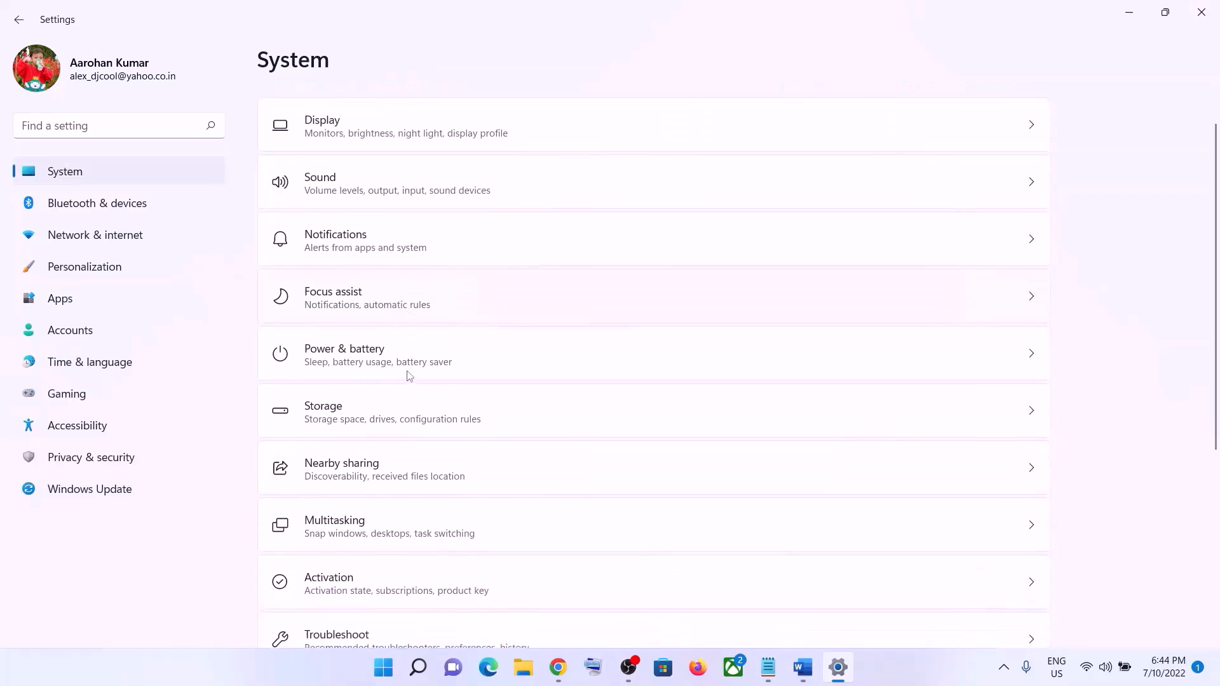
{"action": "scroll", "coordinate": [409, 376], "scroll_direction": "down", "scroll_amount": 3}
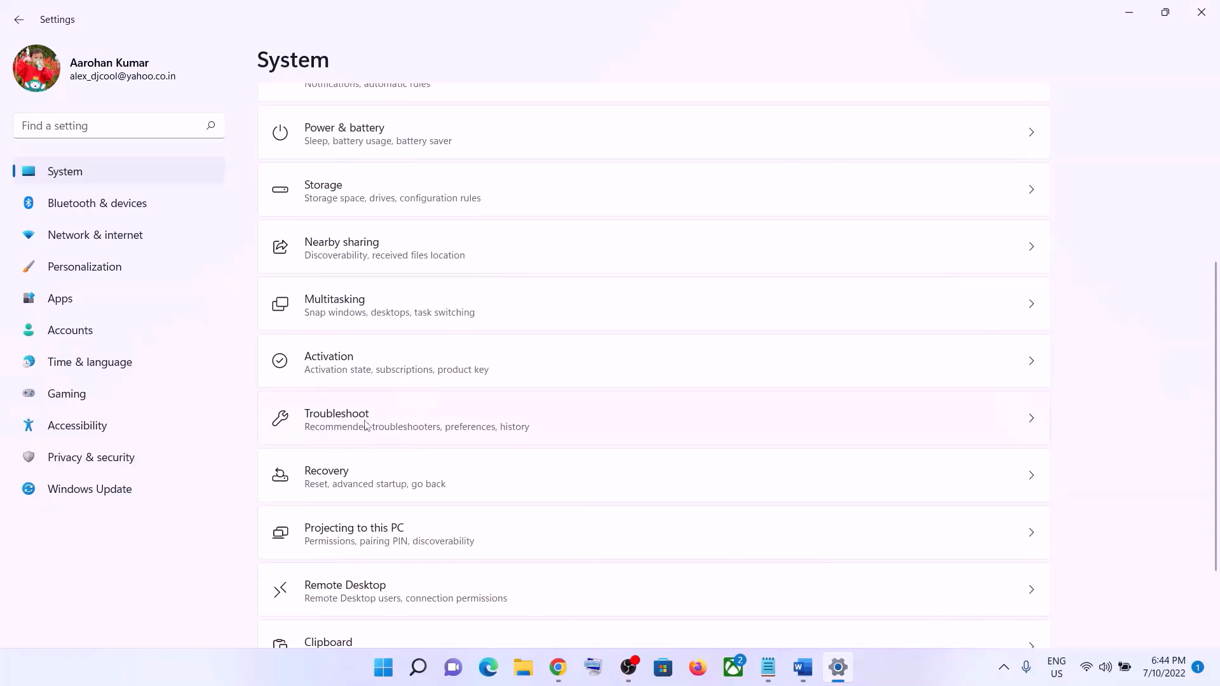
{"action": "left_click", "coordinate": [366, 425]}
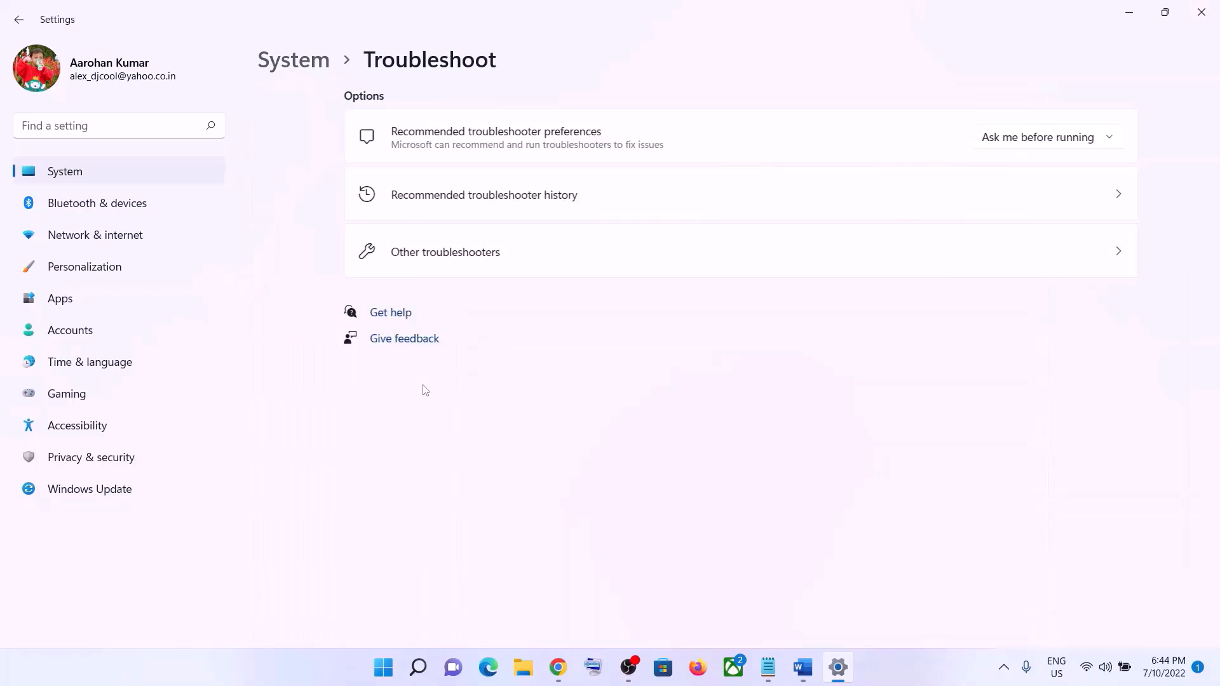
{"action": "left_click", "coordinate": [375, 263]}
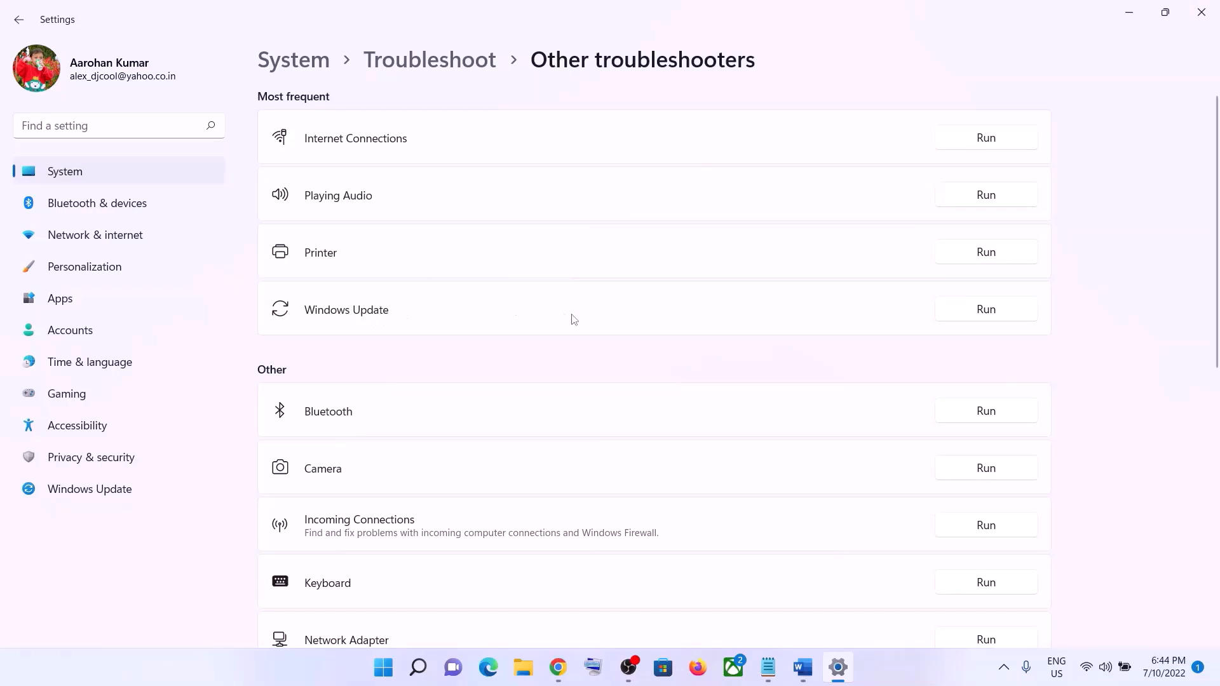
{"action": "left_click", "coordinate": [1004, 314]}
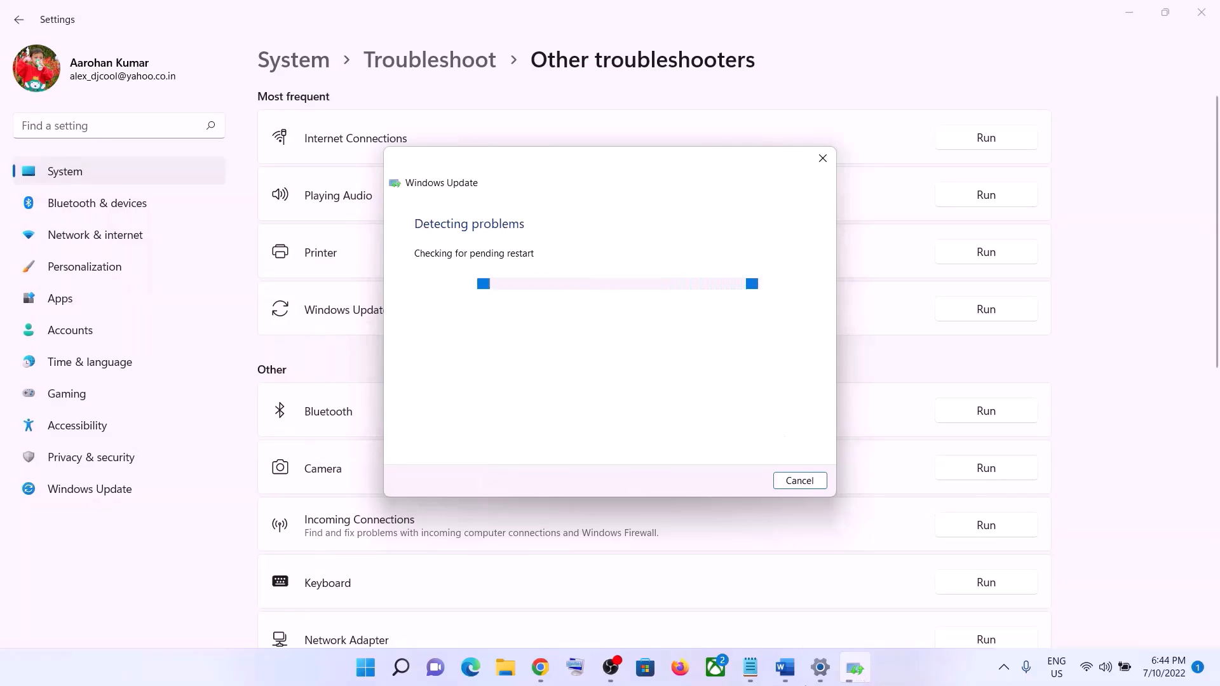
- Switch to the Word document and review Step 2 of the Windows 11 update error fixes
{"action": "left_click", "coordinate": [786, 668]}
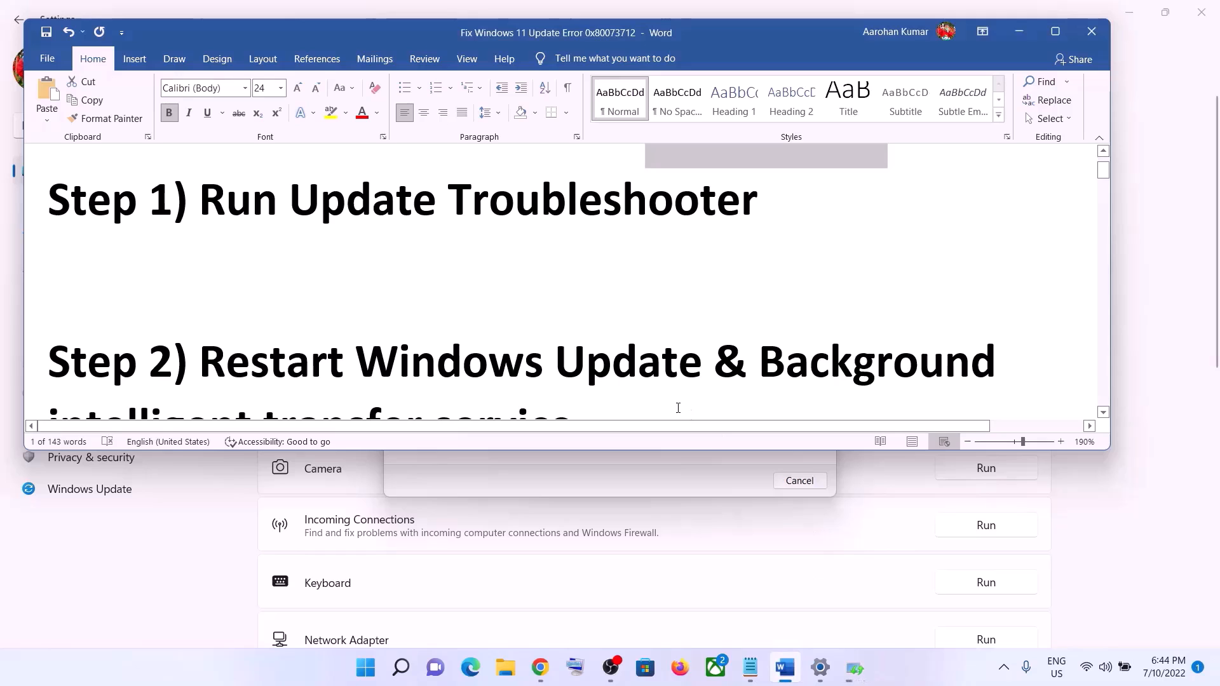
{"action": "scroll", "coordinate": [678, 408], "scroll_direction": "down", "scroll_amount": 4}
{"action": "scroll", "coordinate": [678, 408], "scroll_direction": "up", "scroll_amount": 3}
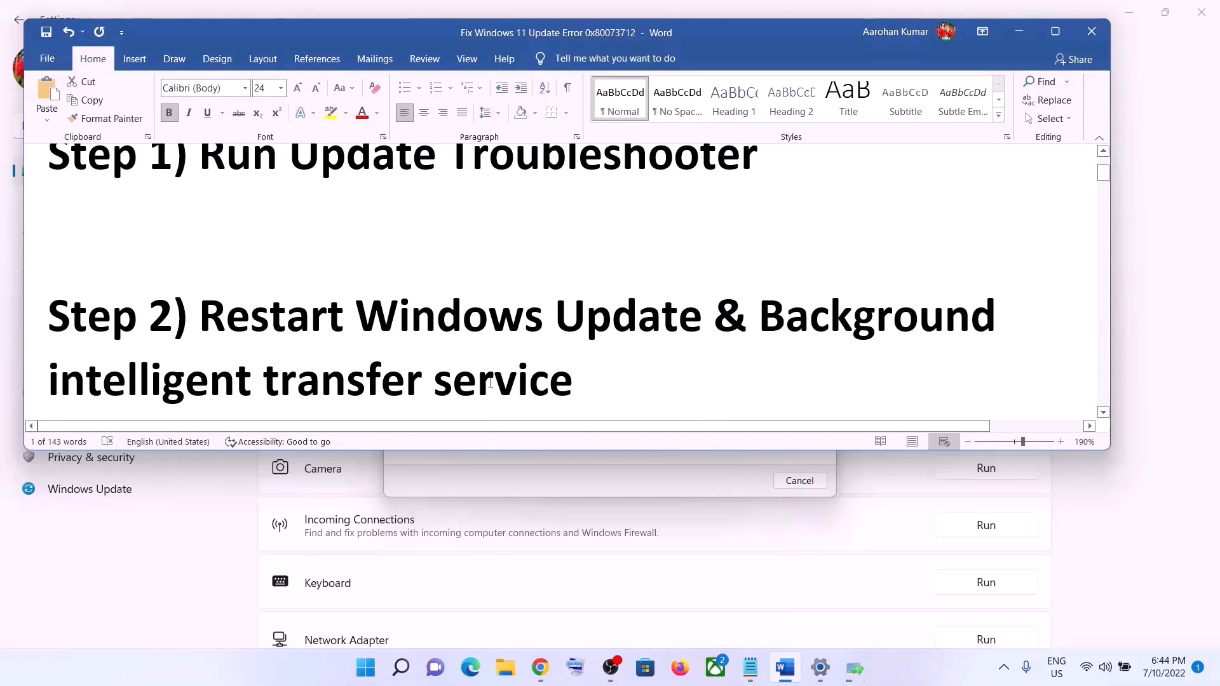
- Open the Services app and bring up the properties of the Windows Update service
{"action": "left_click", "coordinate": [374, 668]}
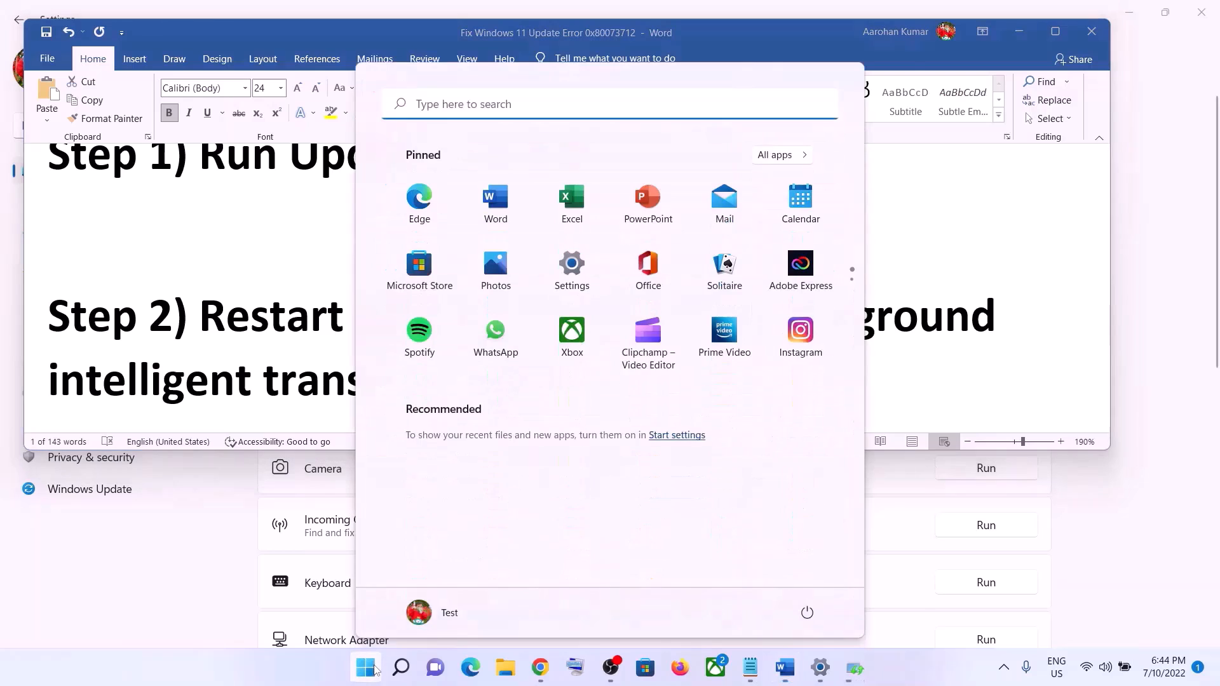
{"action": "type", "text": "services"}
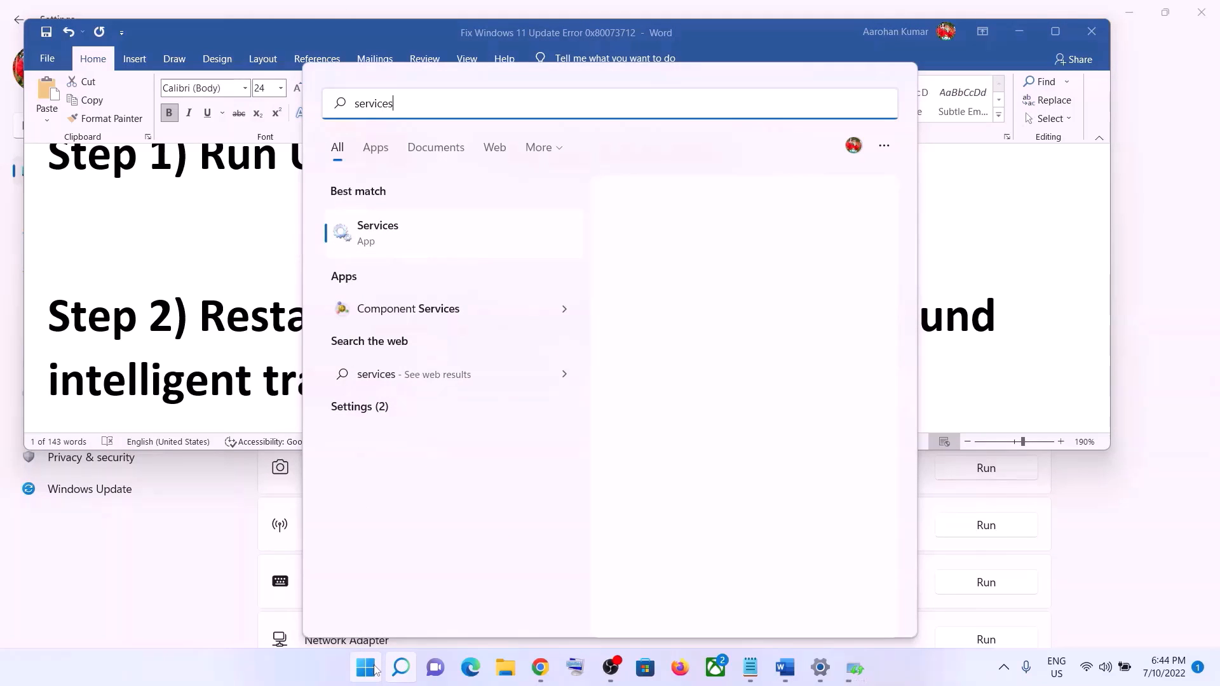
{"action": "left_click", "coordinate": [414, 244]}
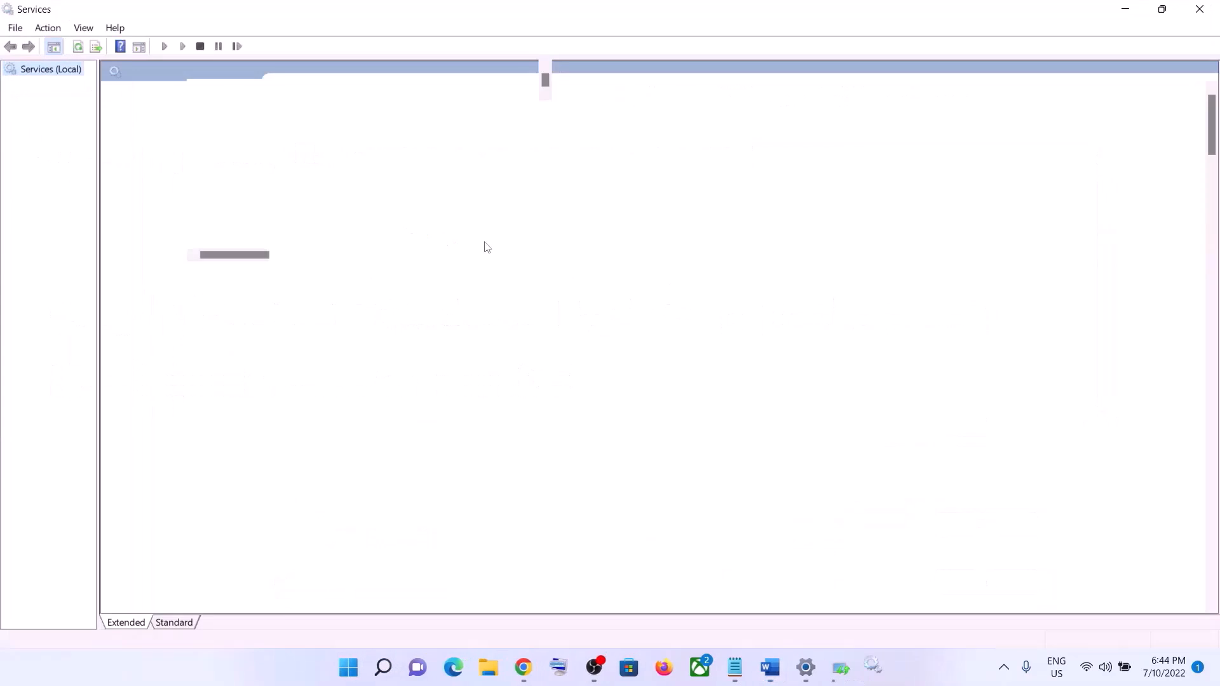
{"action": "left_click", "coordinate": [456, 412]}
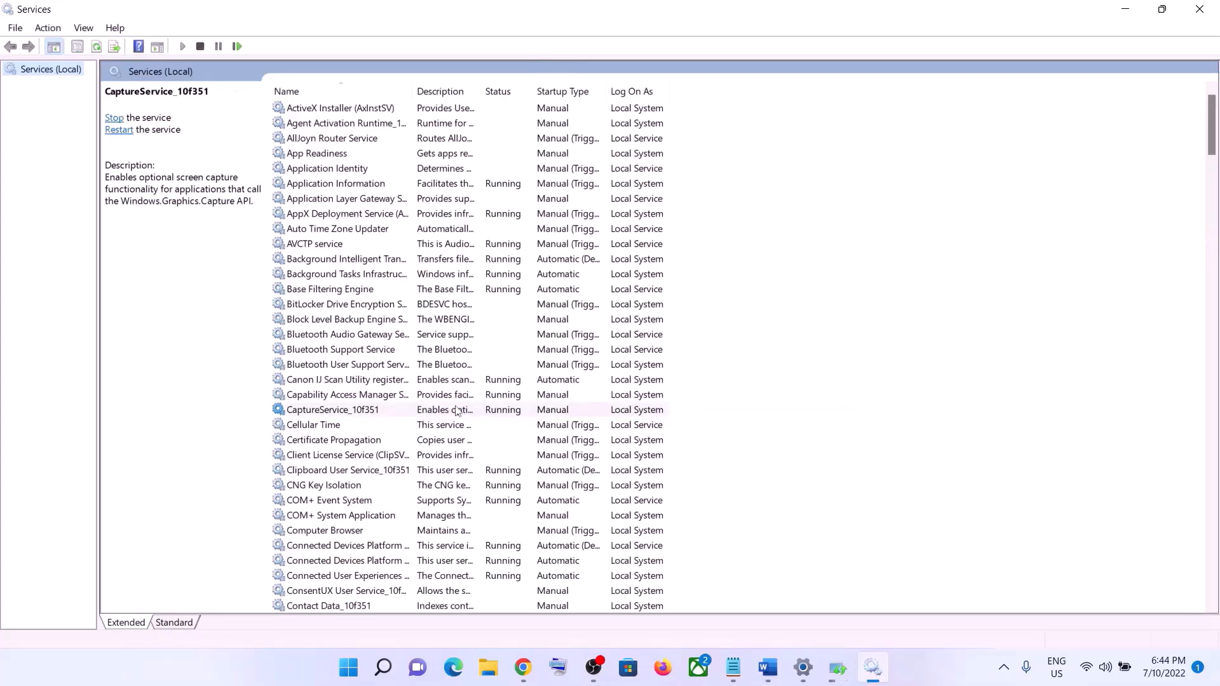
{"action": "key", "text": "w"}
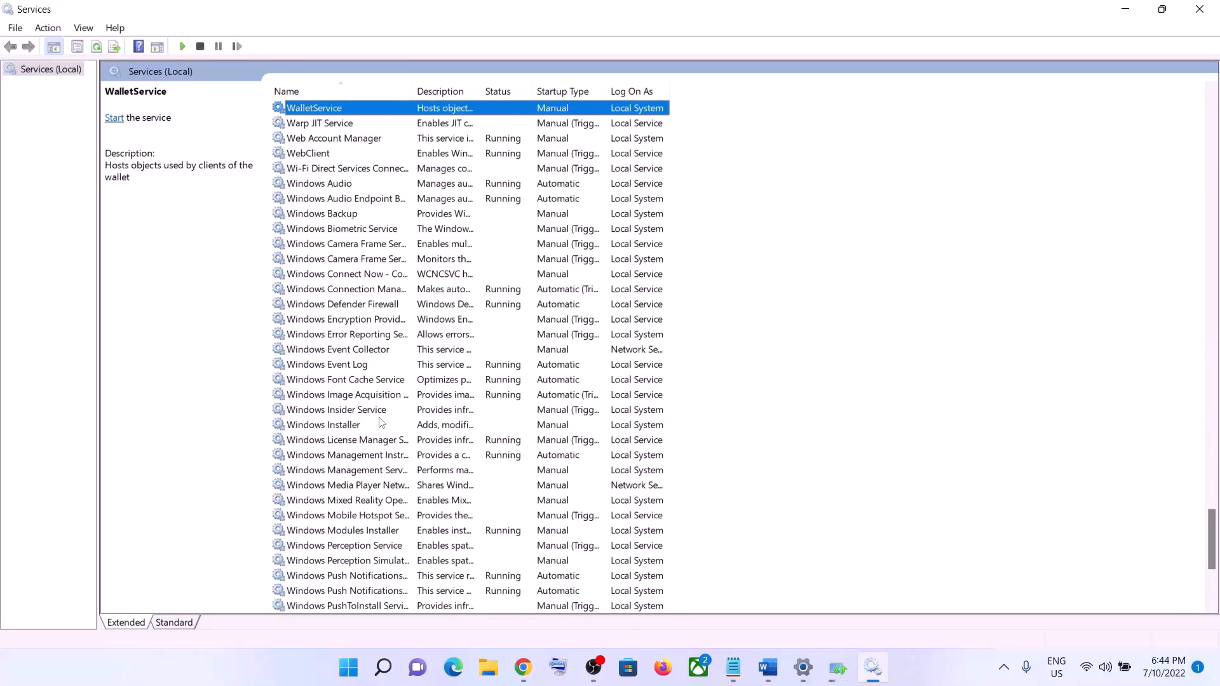
{"action": "scroll", "coordinate": [381, 422], "scroll_direction": "down", "scroll_amount": 6}
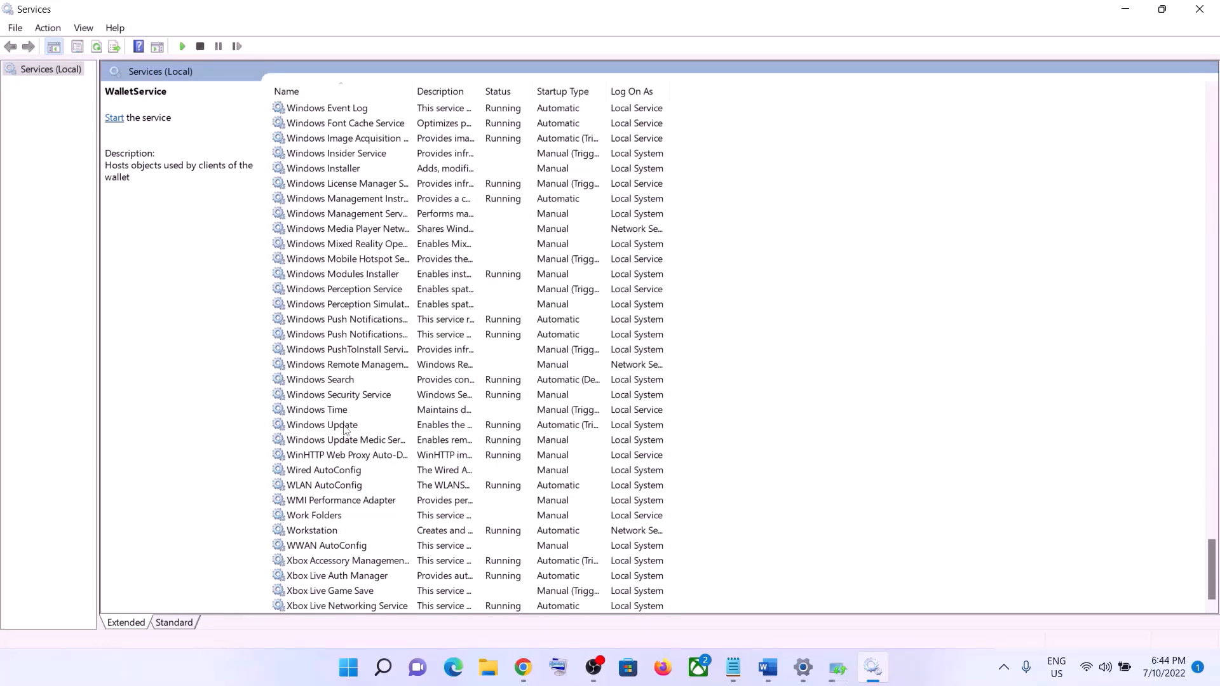
{"action": "left_click", "coordinate": [345, 430]}
{"action": "double_click", "coordinate": [372, 429]}
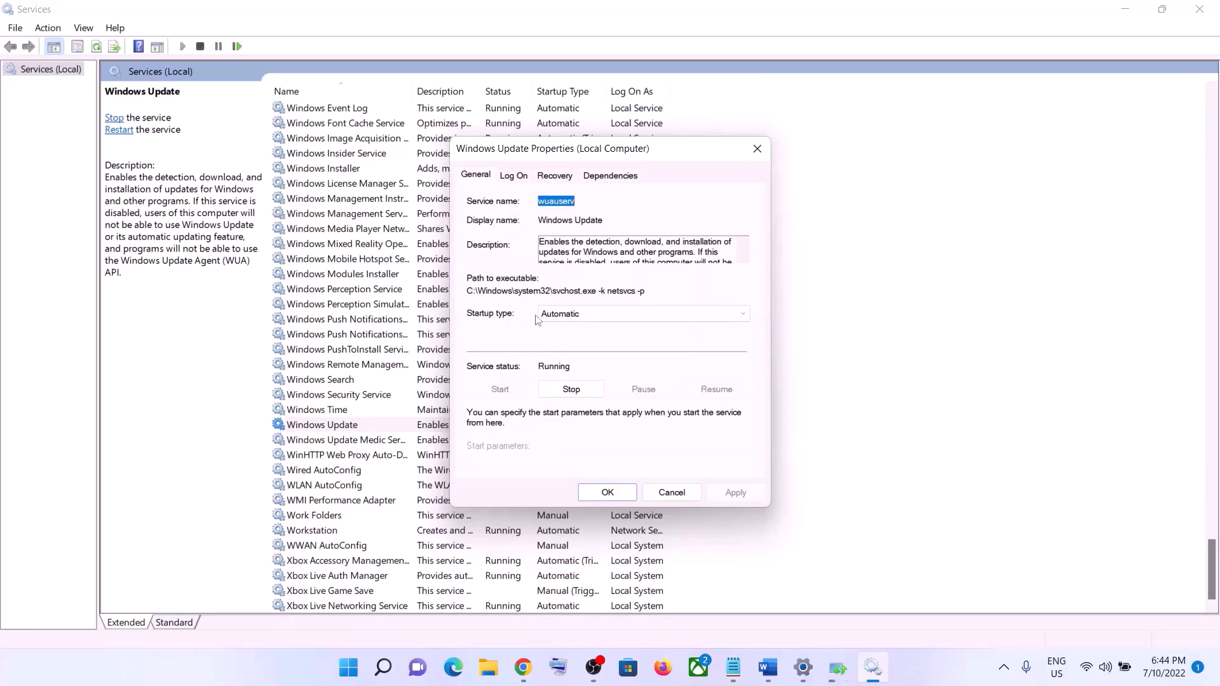
- Close the completed troubleshooter, then set the Windows Update service's startup type to Automatic and restart the service
{"action": "left_click", "coordinate": [562, 318]}
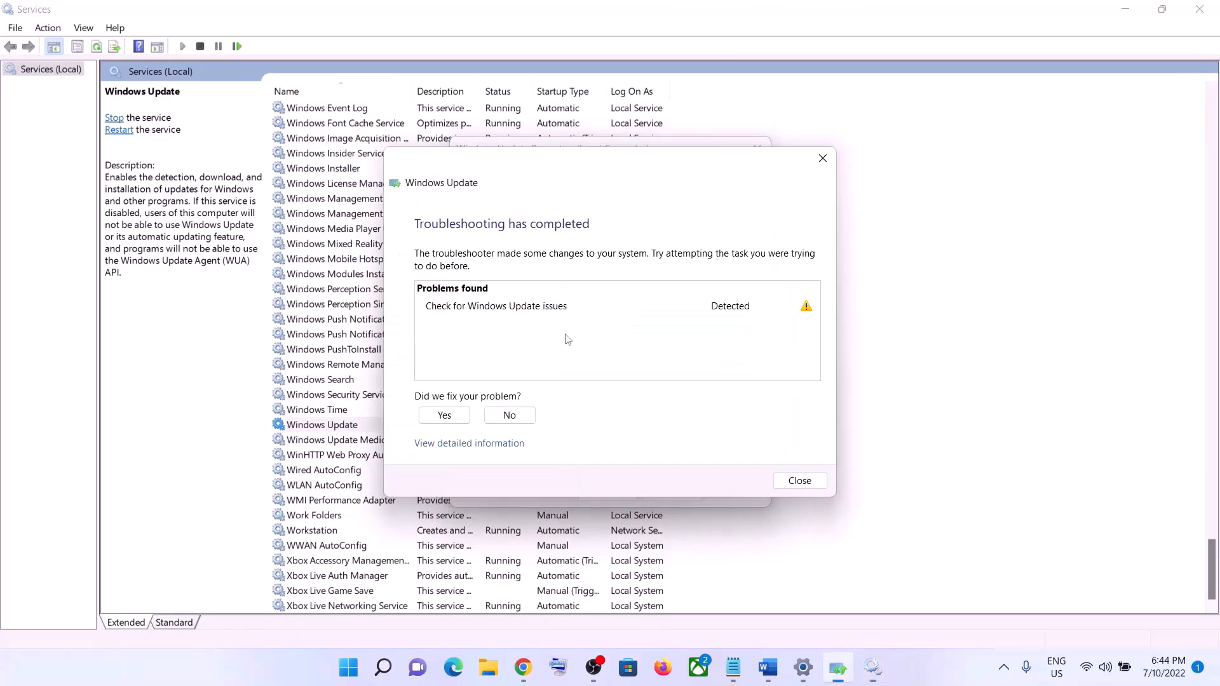
{"action": "left_click", "coordinate": [799, 481]}
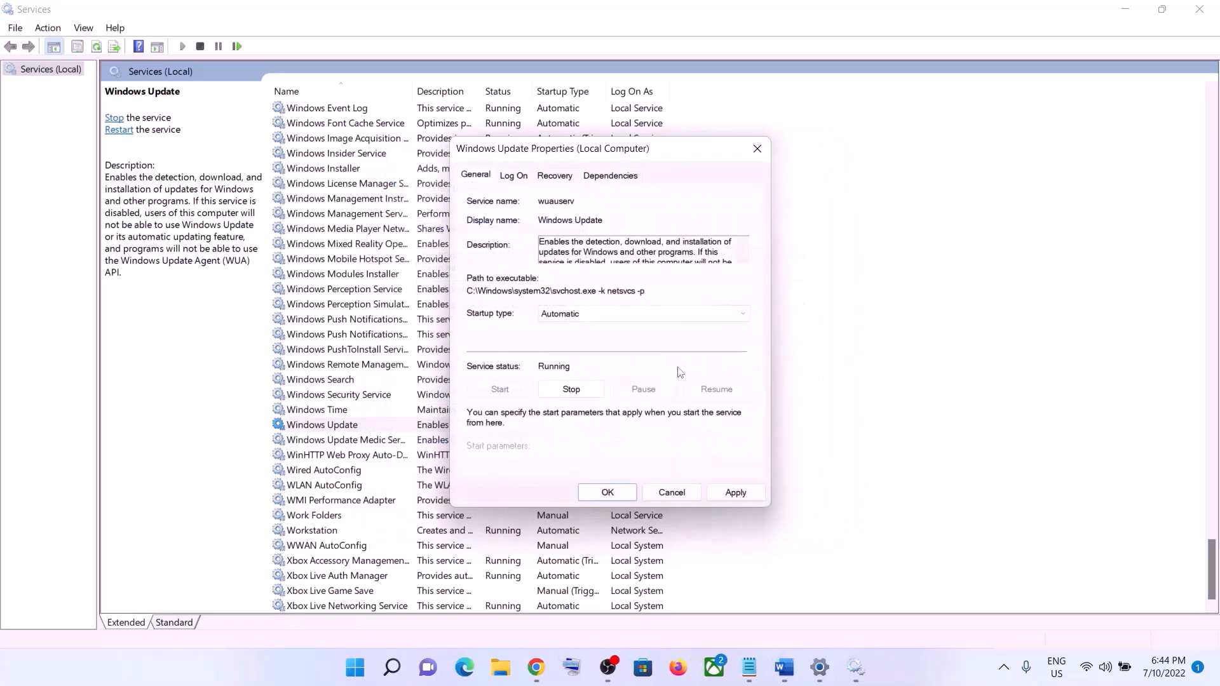
{"action": "left_click", "coordinate": [582, 314]}
{"action": "left_click", "coordinate": [583, 338]}
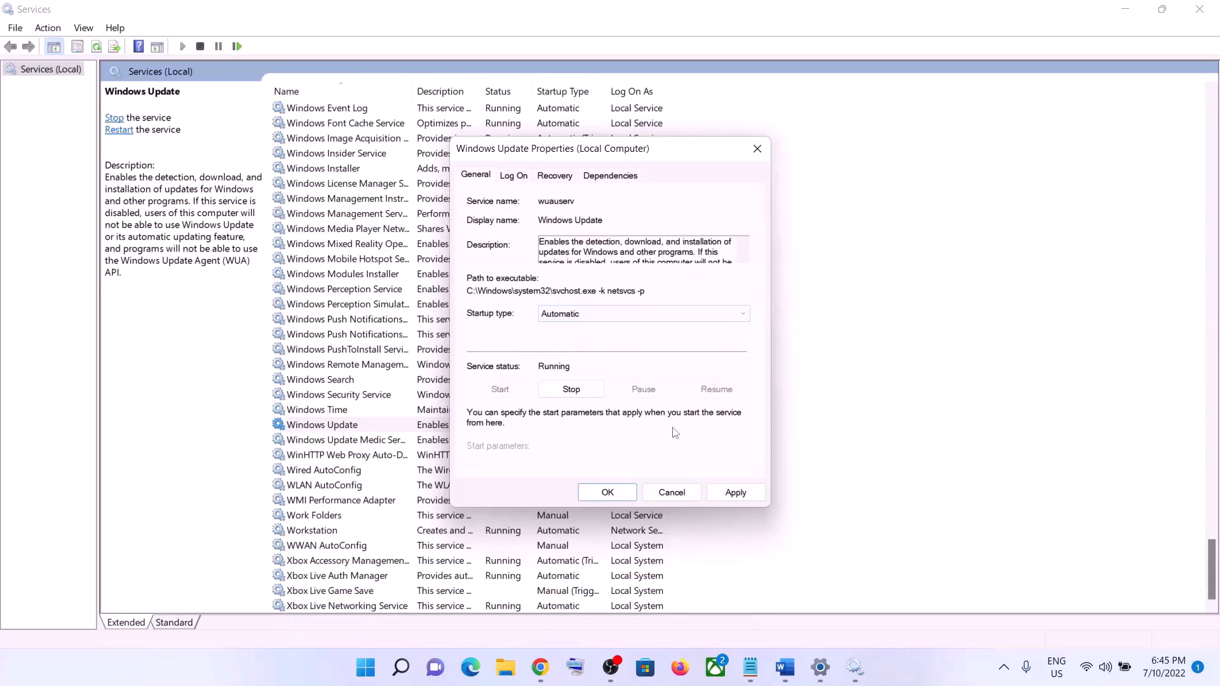
{"action": "left_click", "coordinate": [731, 493]}
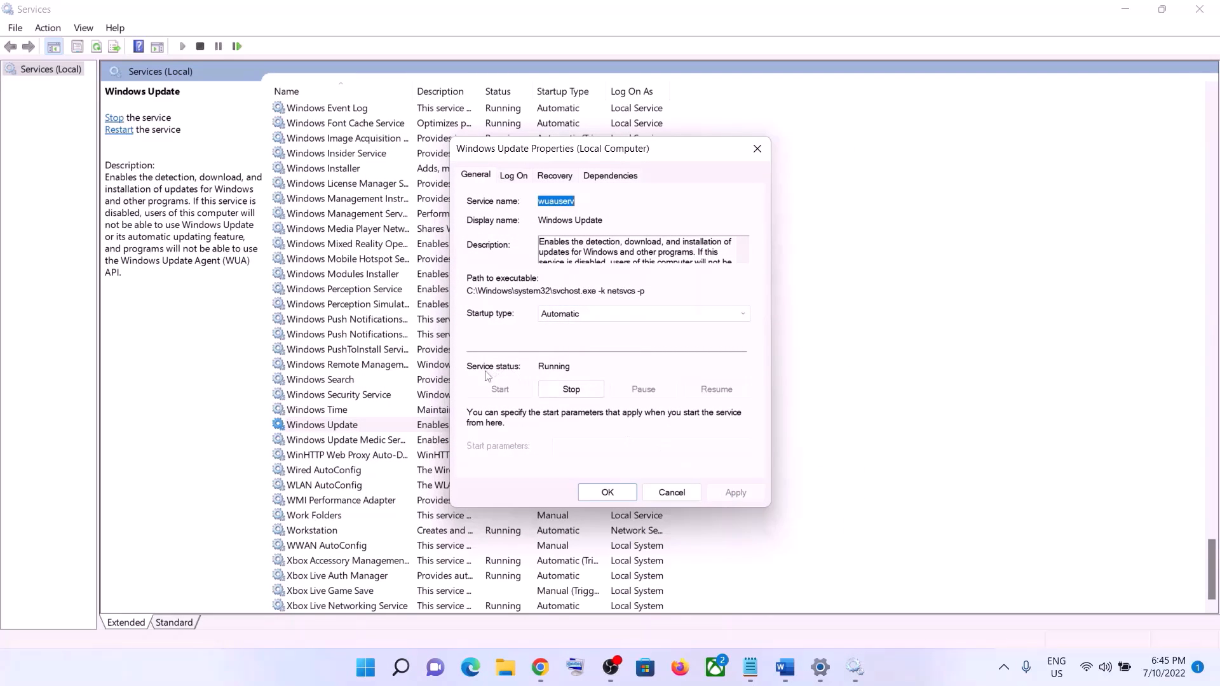
{"action": "left_click", "coordinate": [601, 493]}
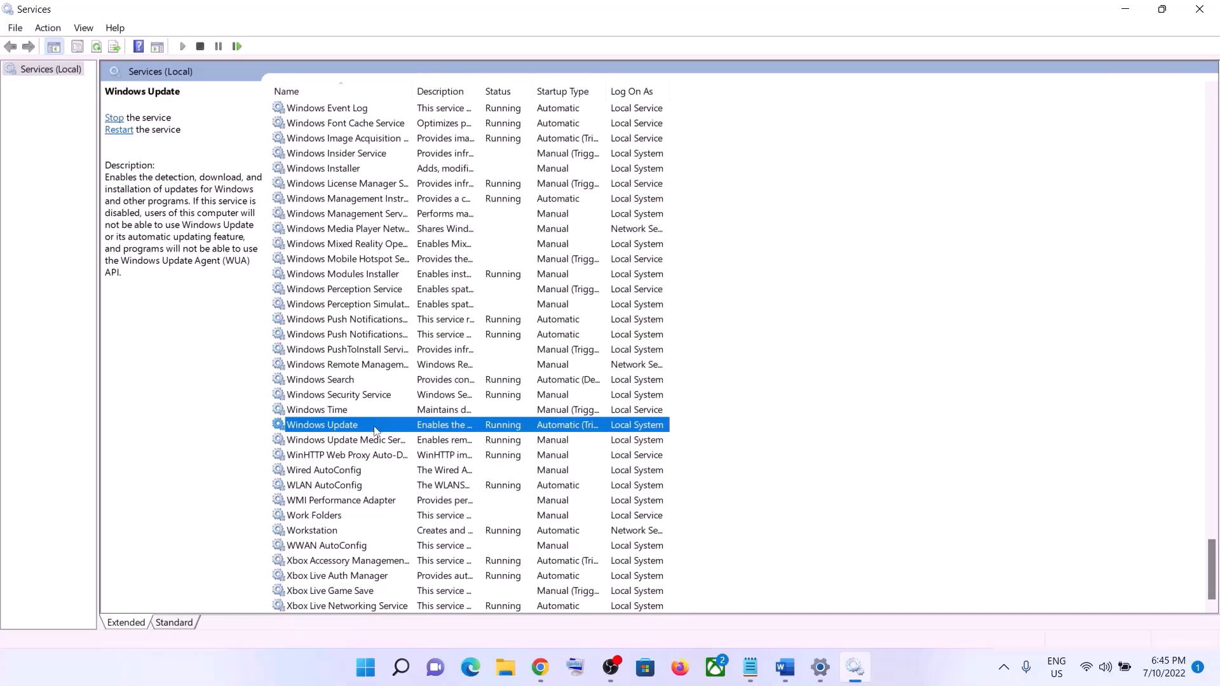
{"action": "left_click", "coordinate": [120, 131]}
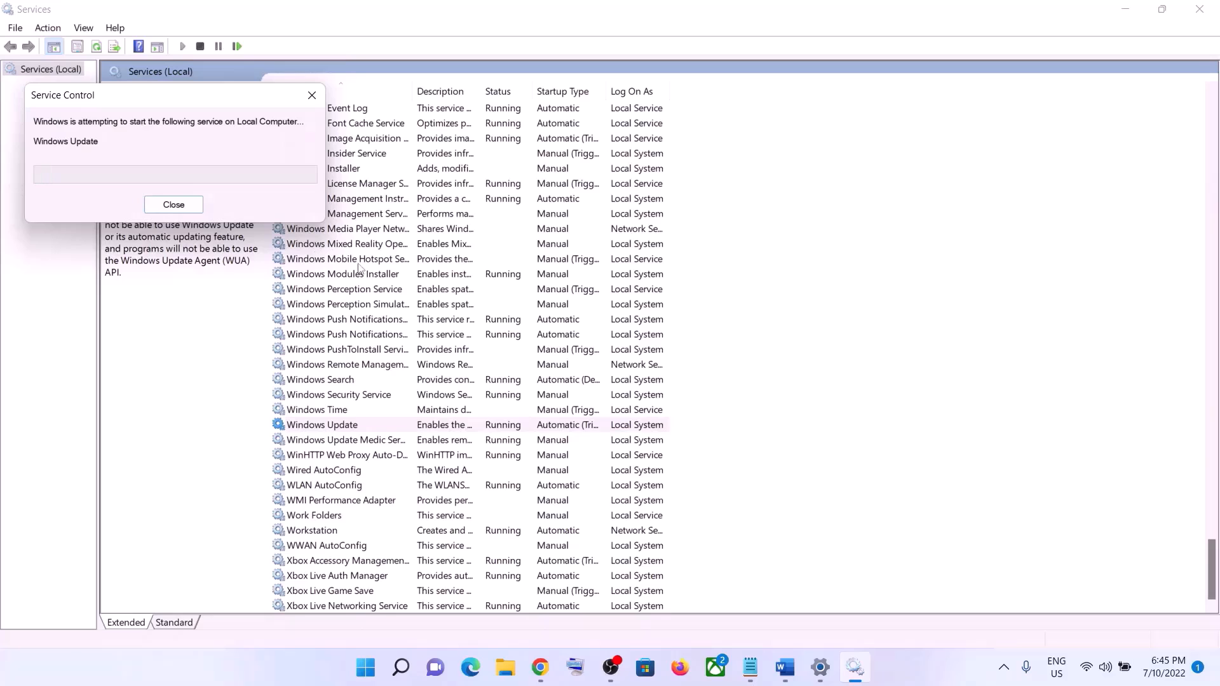
- Widen the Name column in the services list and open the properties of the Background Intelligent Transfer Service
{"action": "left_click", "coordinate": [395, 320]}
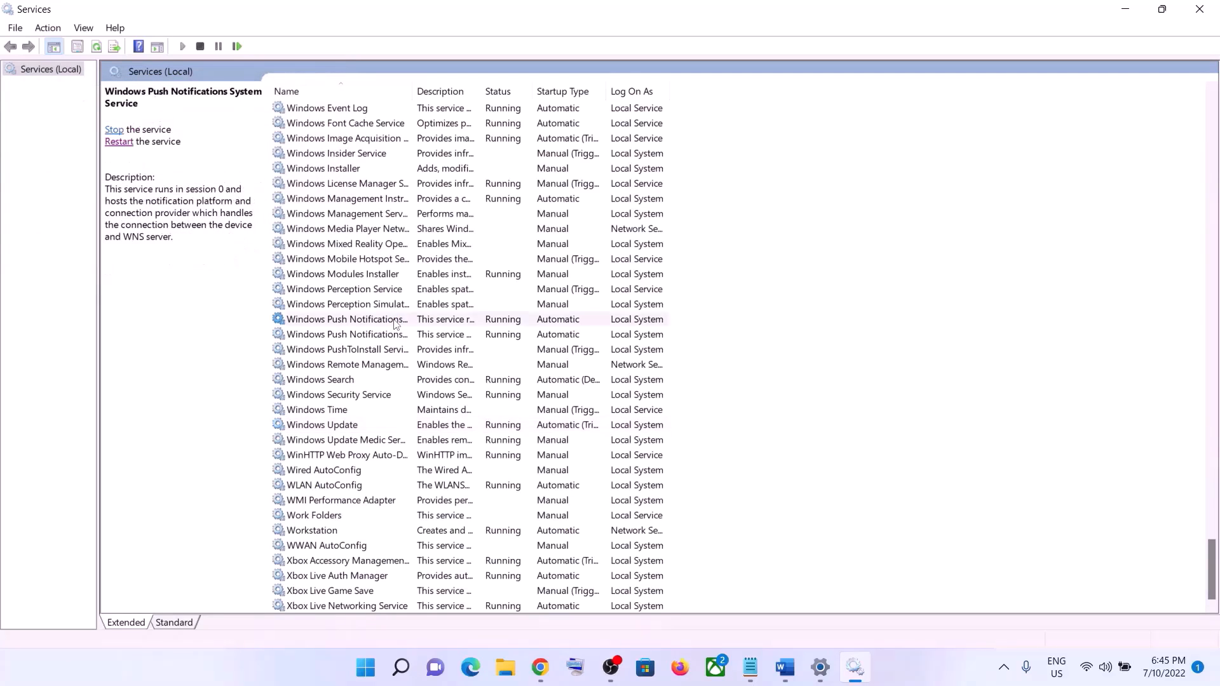
{"action": "key", "text": "Home"}
{"action": "scroll", "coordinate": [395, 321], "scroll_direction": "up", "scroll_amount": 3}
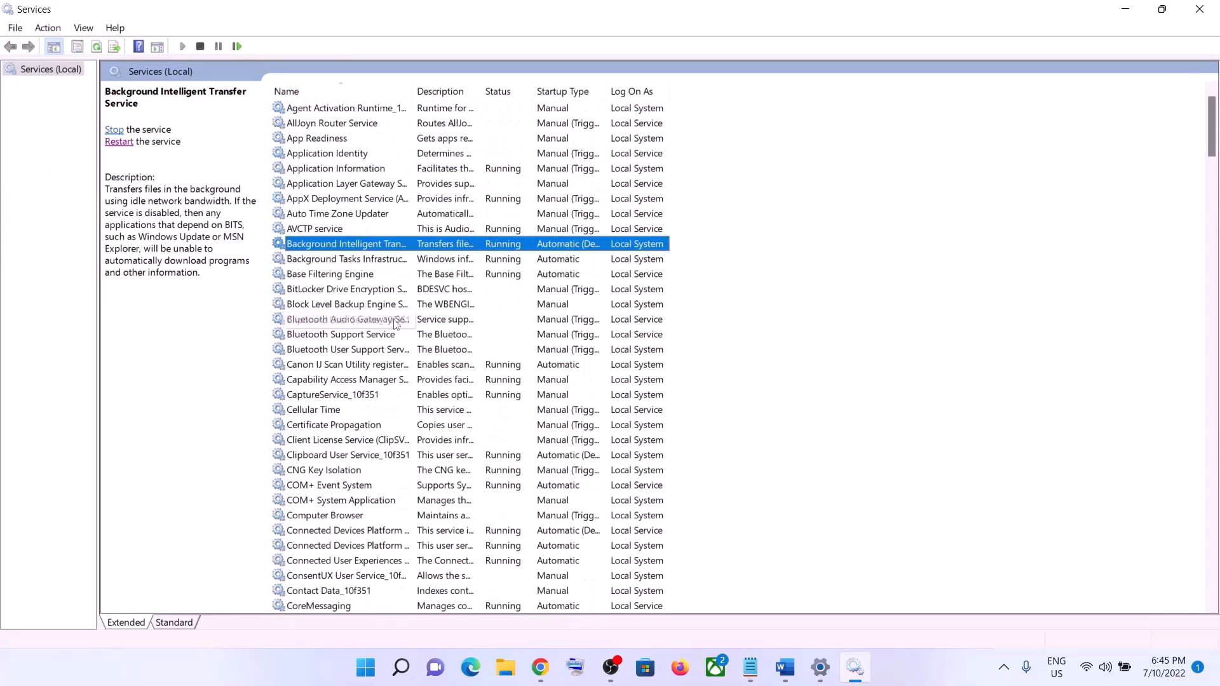
{"action": "double_click", "coordinate": [412, 89]}
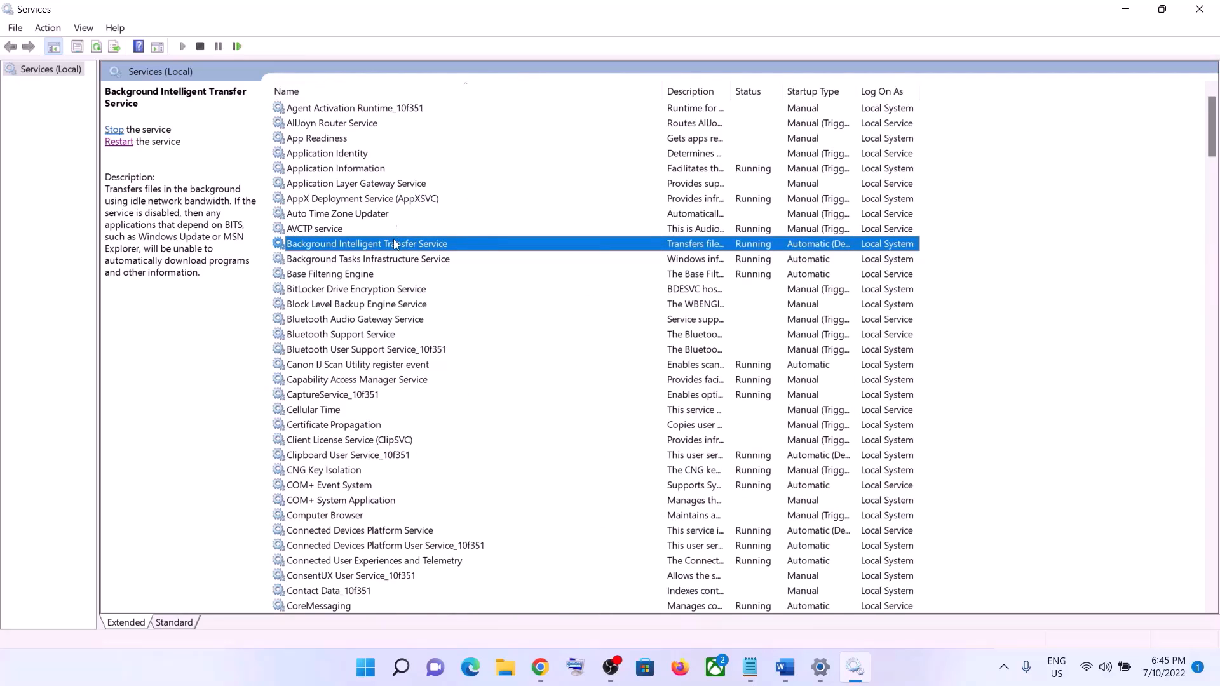
{"action": "double_click", "coordinate": [416, 246]}
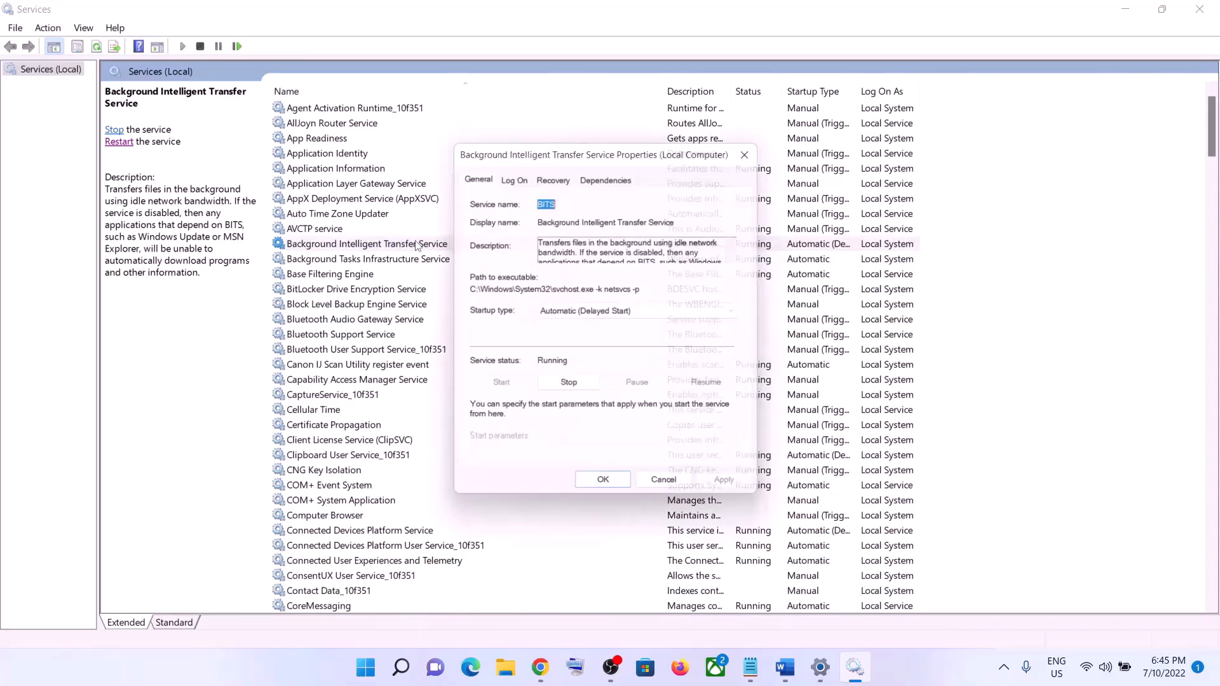
- Set the Background Intelligent Transfer Service's startup type to Automatic, restart the service, and close Services
{"action": "left_click", "coordinate": [597, 314]}
{"action": "left_click", "coordinate": [595, 342]}
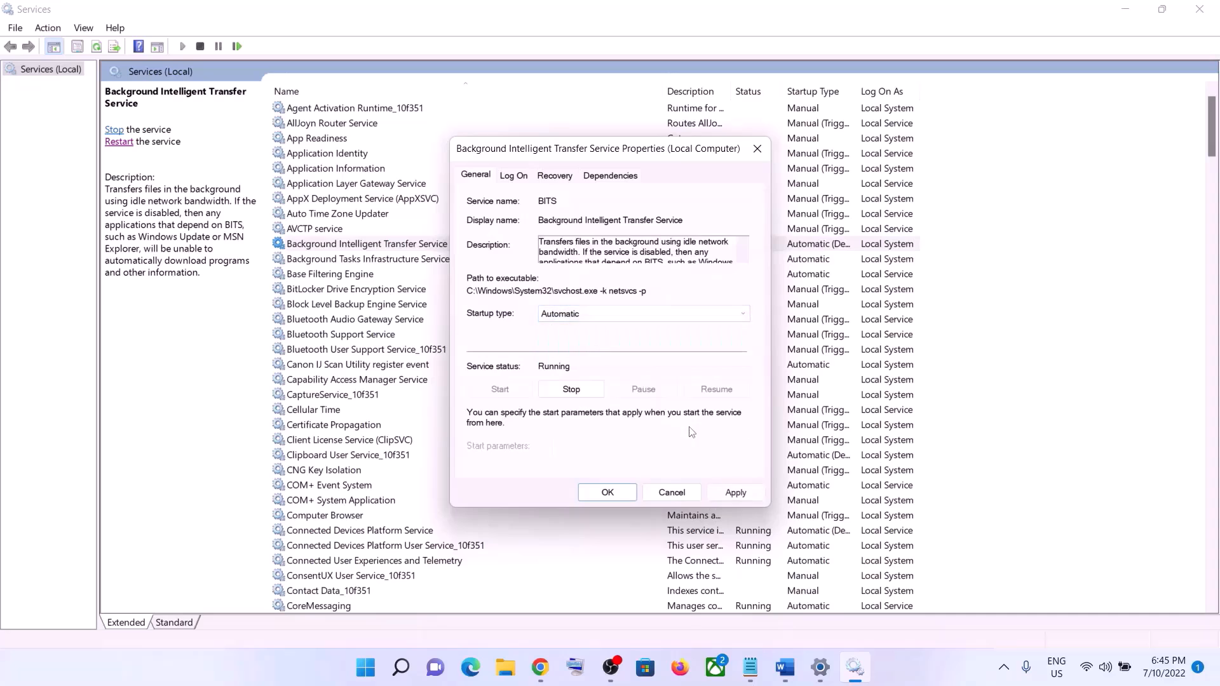
{"action": "left_click", "coordinate": [732, 493]}
{"action": "left_click", "coordinate": [607, 493]}
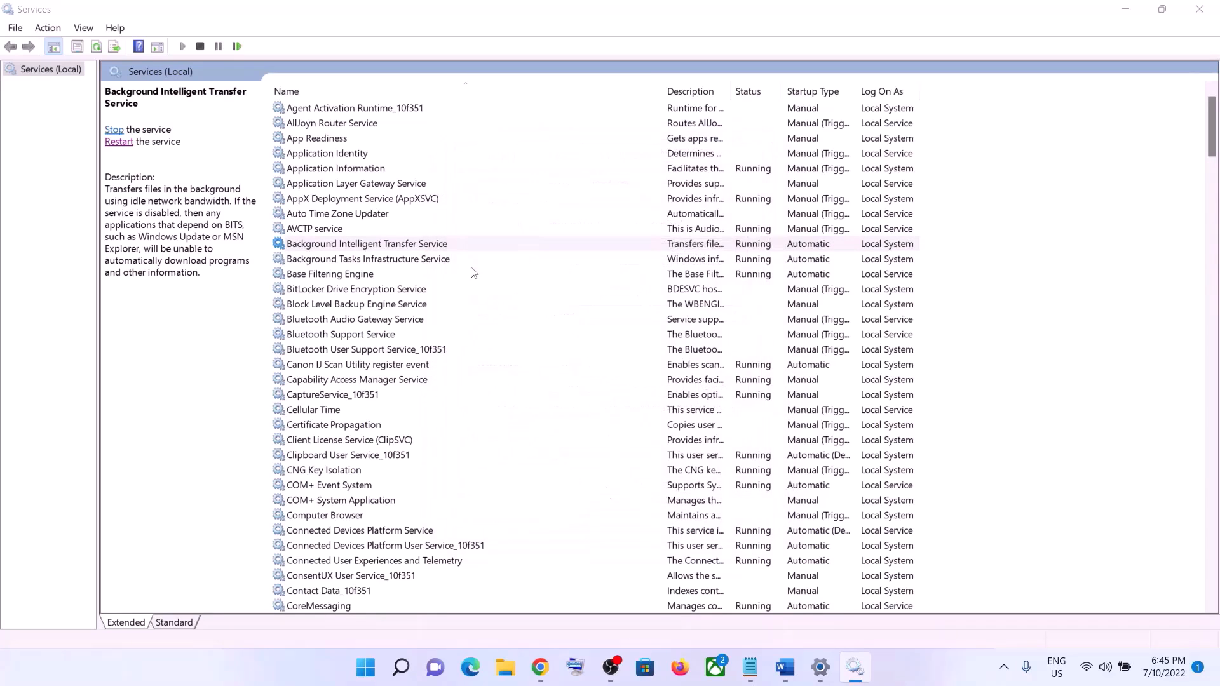
{"action": "left_click", "coordinate": [117, 130]}
{"action": "left_click", "coordinate": [1200, 9]}
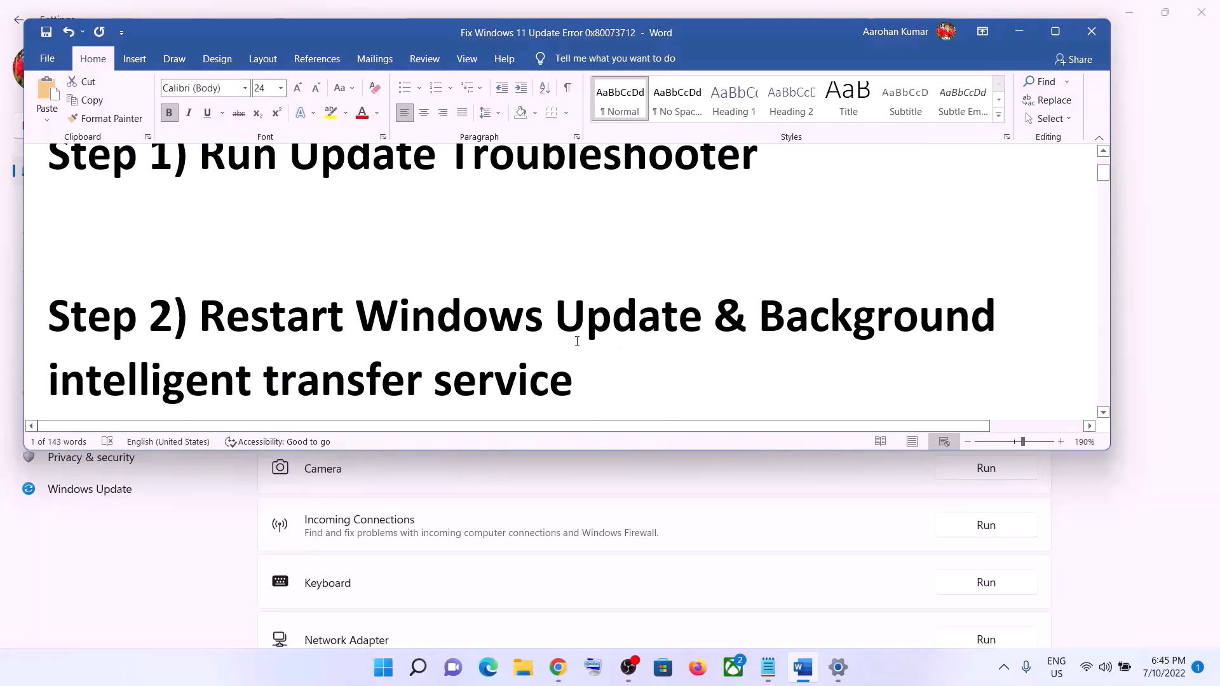
- Copy the Windows 11 software download link under Step 3 of the Word document
{"action": "scroll", "coordinate": [577, 341], "scroll_direction": "down", "scroll_amount": 5}
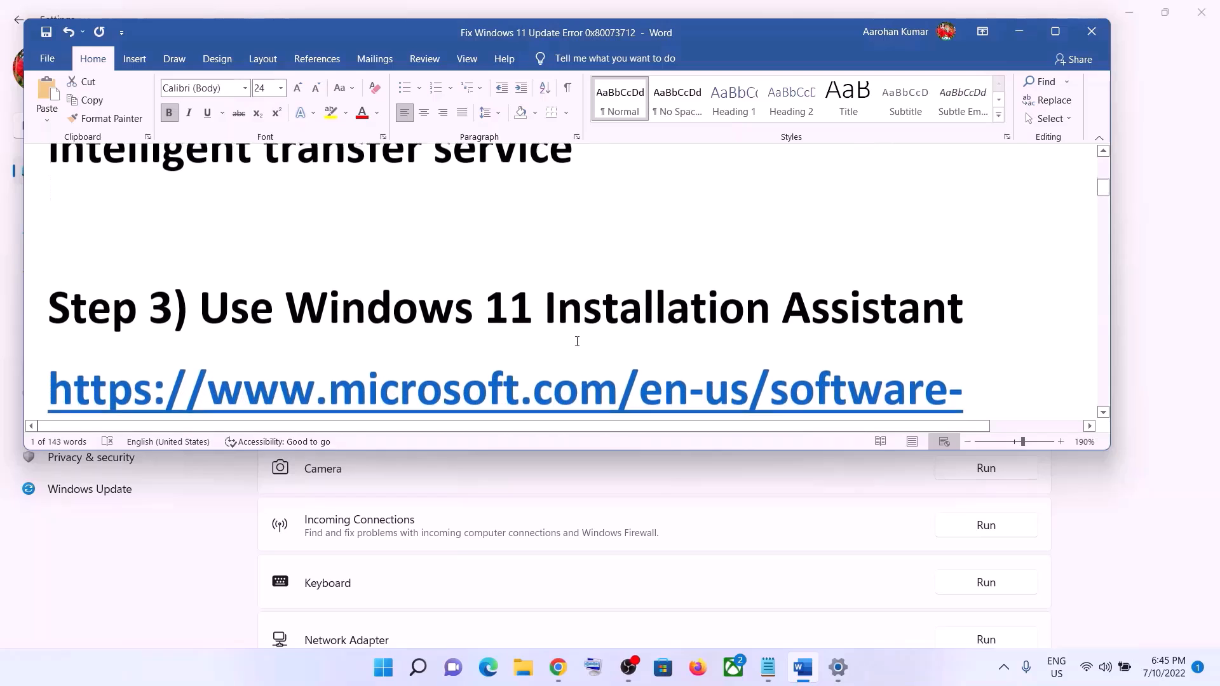
{"action": "scroll", "coordinate": [577, 342], "scroll_direction": "down", "scroll_amount": 2}
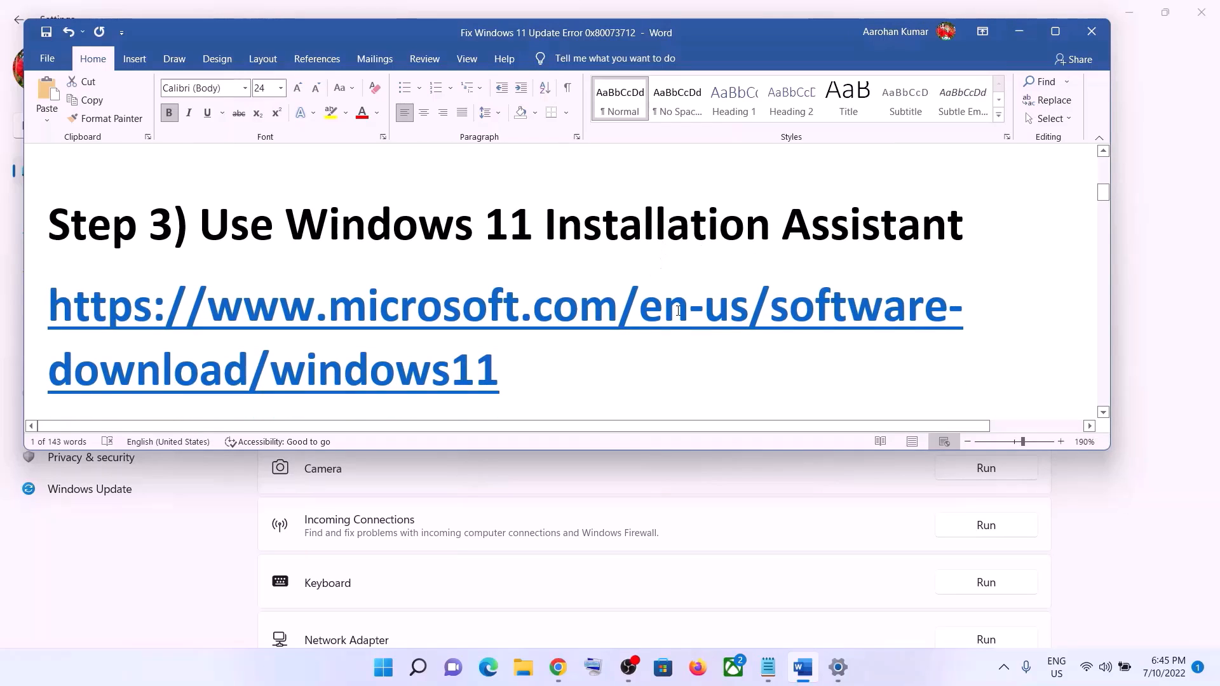
{"action": "triple_click", "coordinate": [511, 369]}
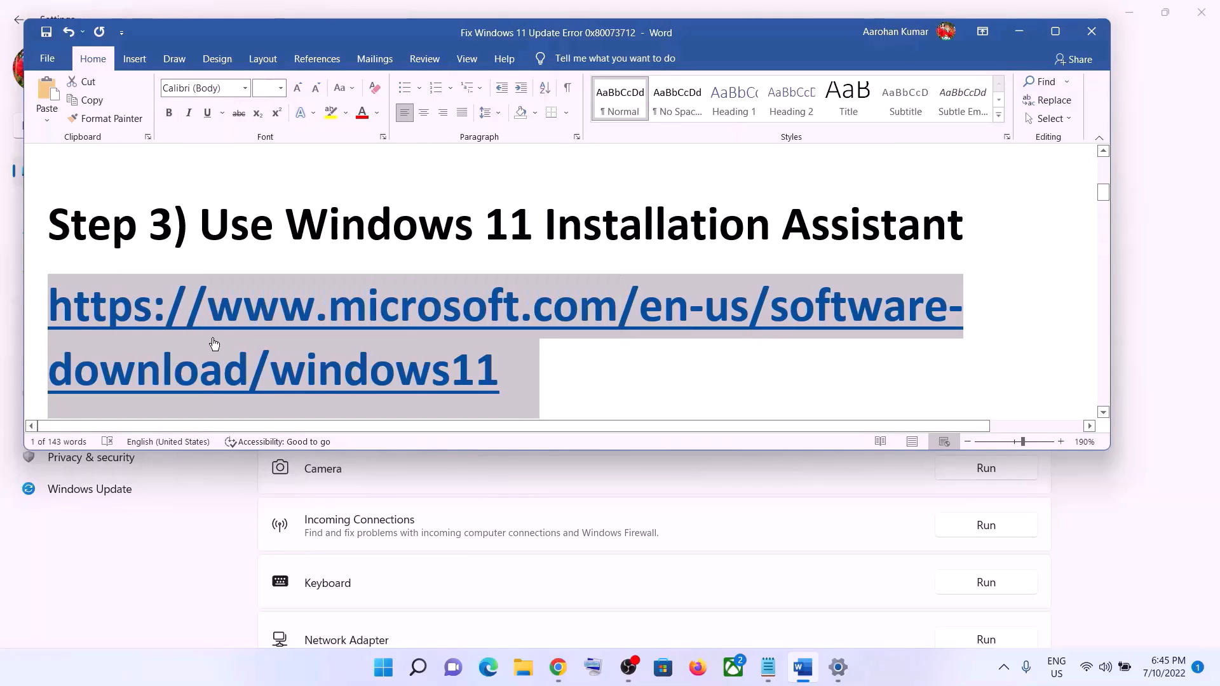
{"action": "right_click", "coordinate": [422, 339]}
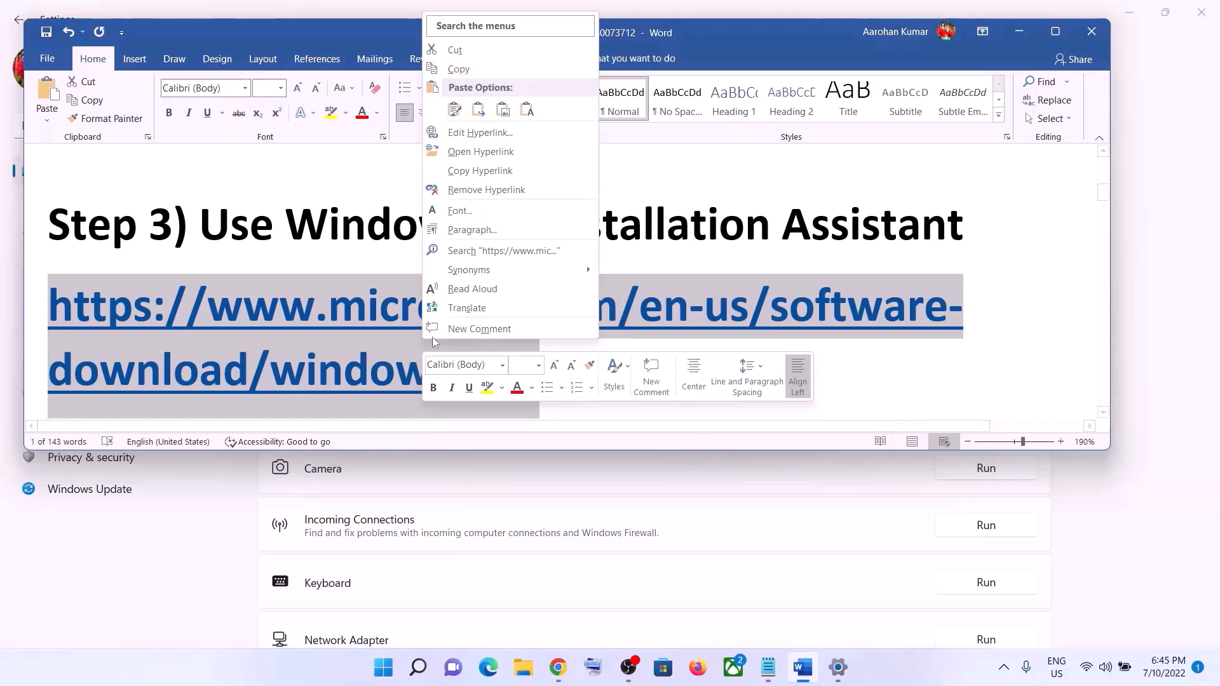
{"action": "left_click", "coordinate": [486, 69]}
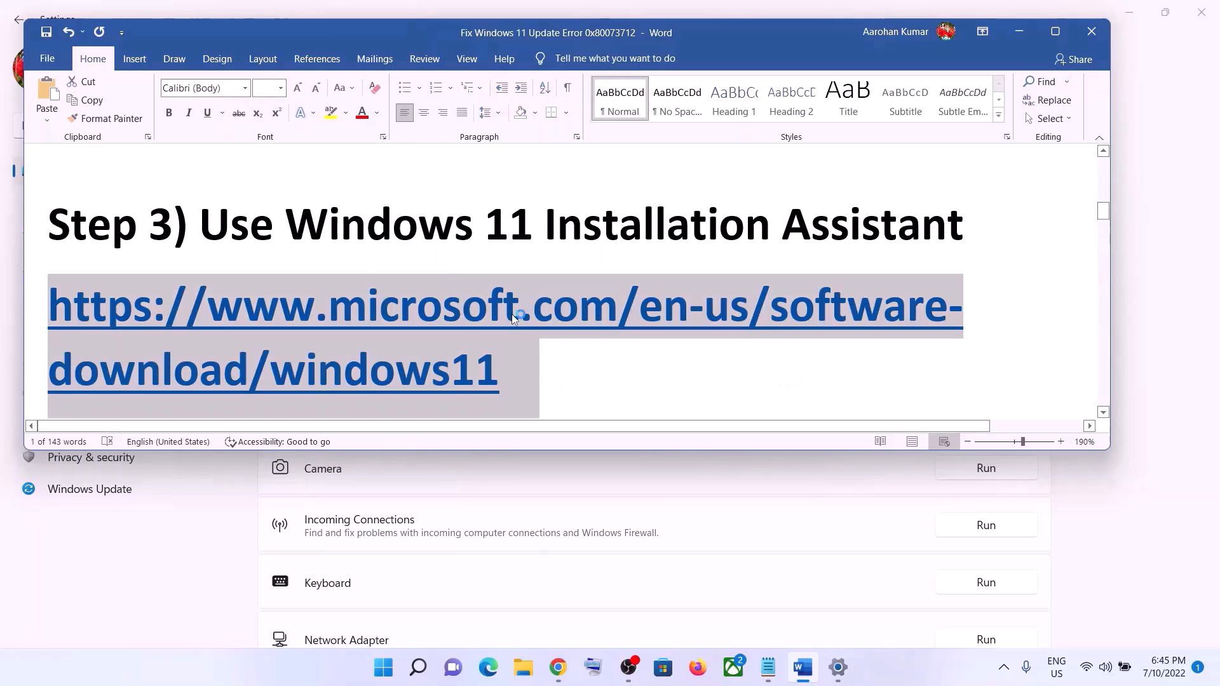
- Switch to Chrome, download the Windows 11 Installation Assistant from the Download Windows 11 page, and run it, closing it when its check is done
{"action": "left_click", "coordinate": [558, 667]}
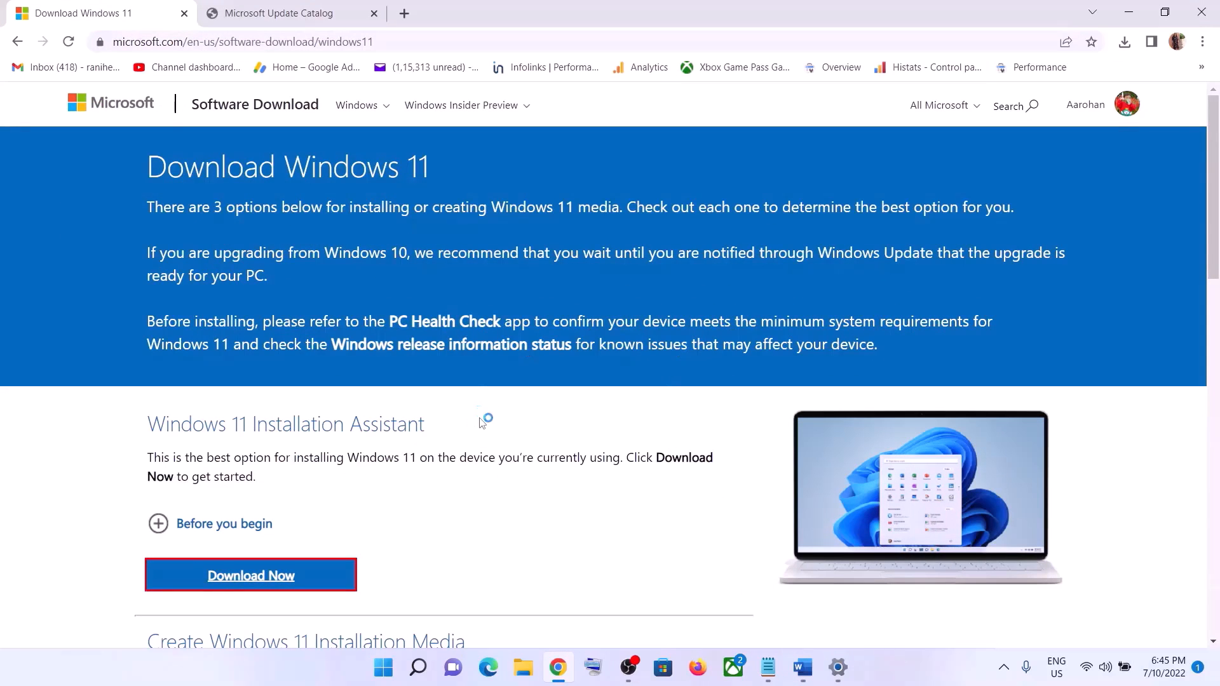
{"action": "scroll", "coordinate": [481, 423], "scroll_direction": "down", "scroll_amount": 1}
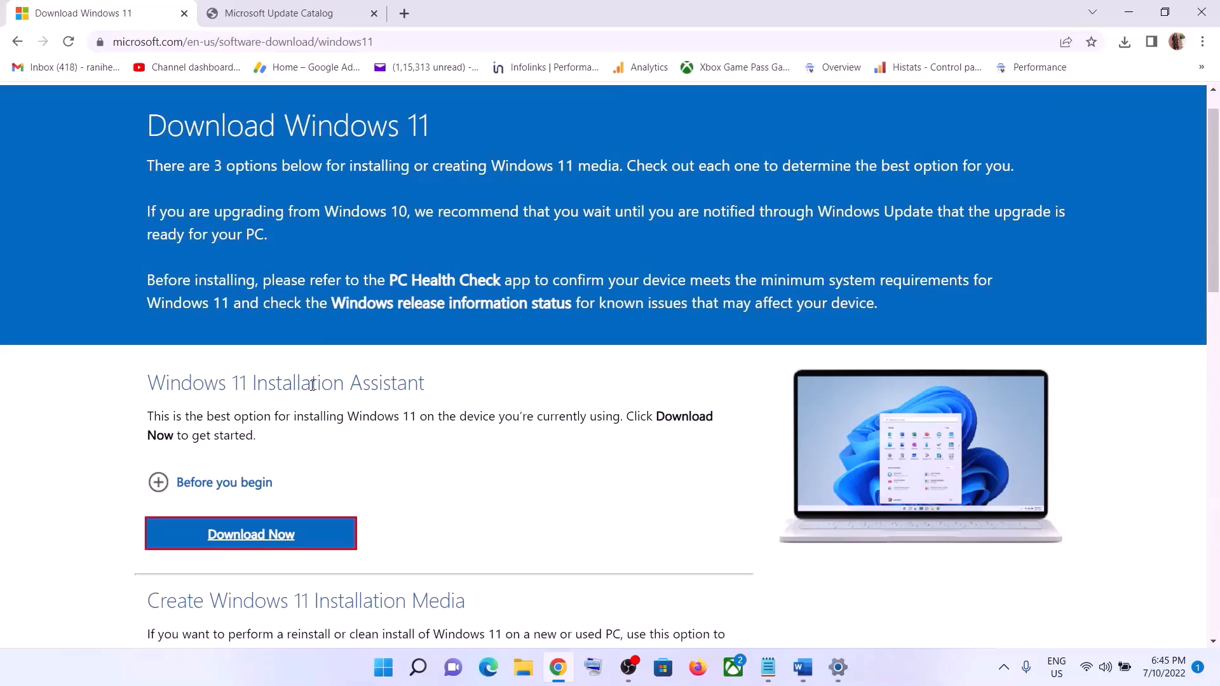
{"action": "left_click", "coordinate": [331, 519]}
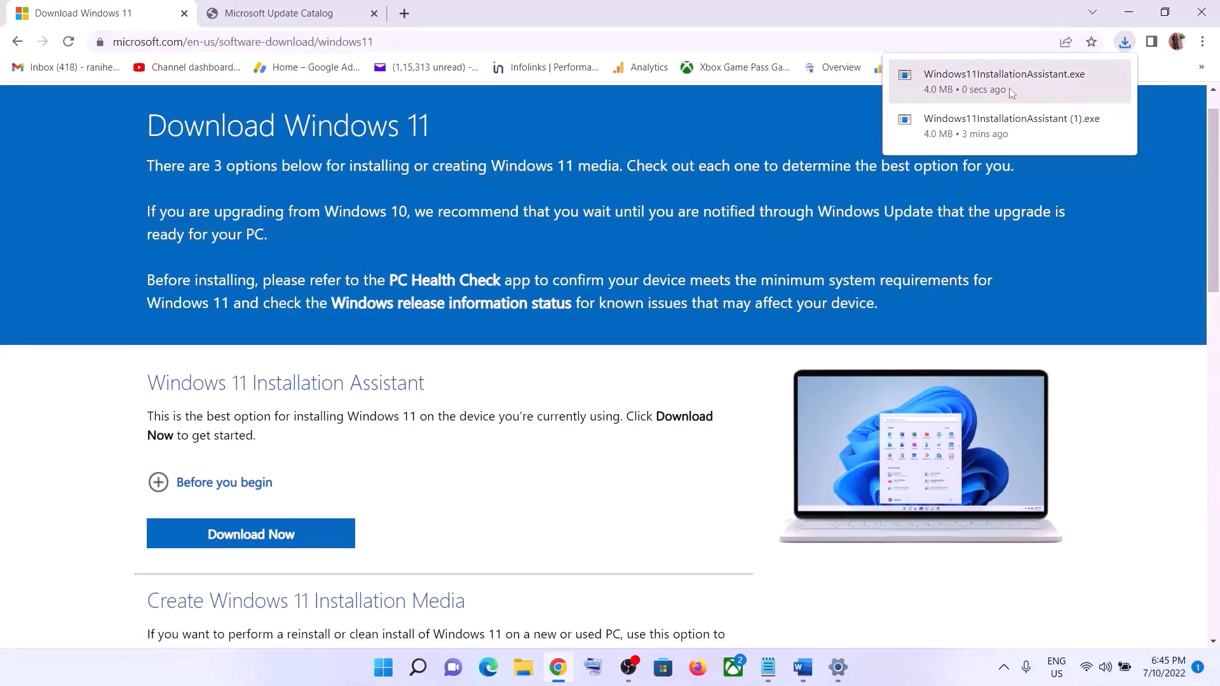
{"action": "left_click", "coordinate": [985, 91]}
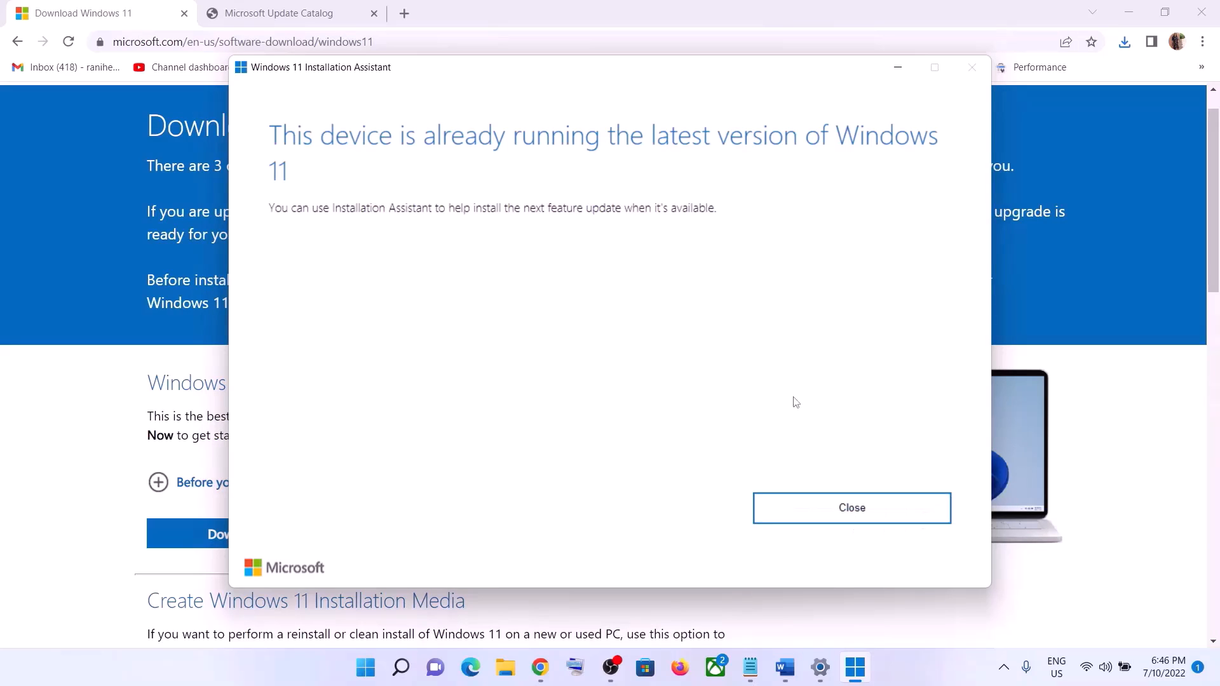
{"action": "left_click", "coordinate": [857, 506]}
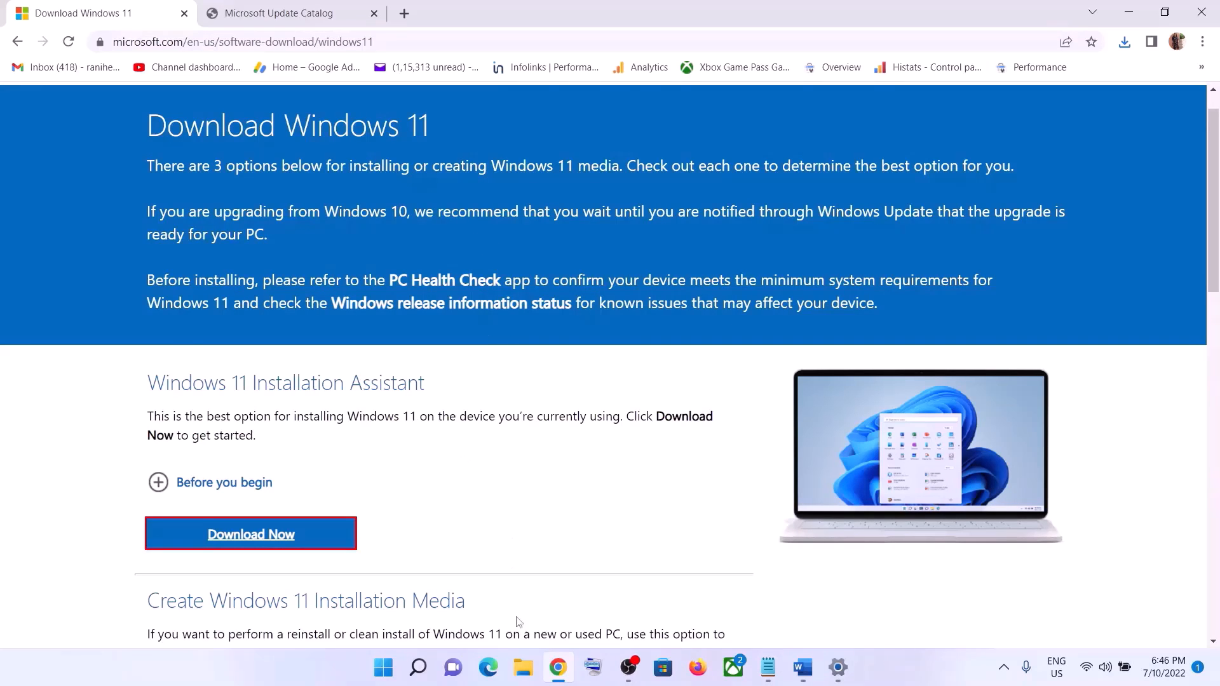
- Open the compatibility settings in the properties of the Windows11InstallationAssistant file in the Downloads folder
{"action": "left_click", "coordinate": [523, 667]}
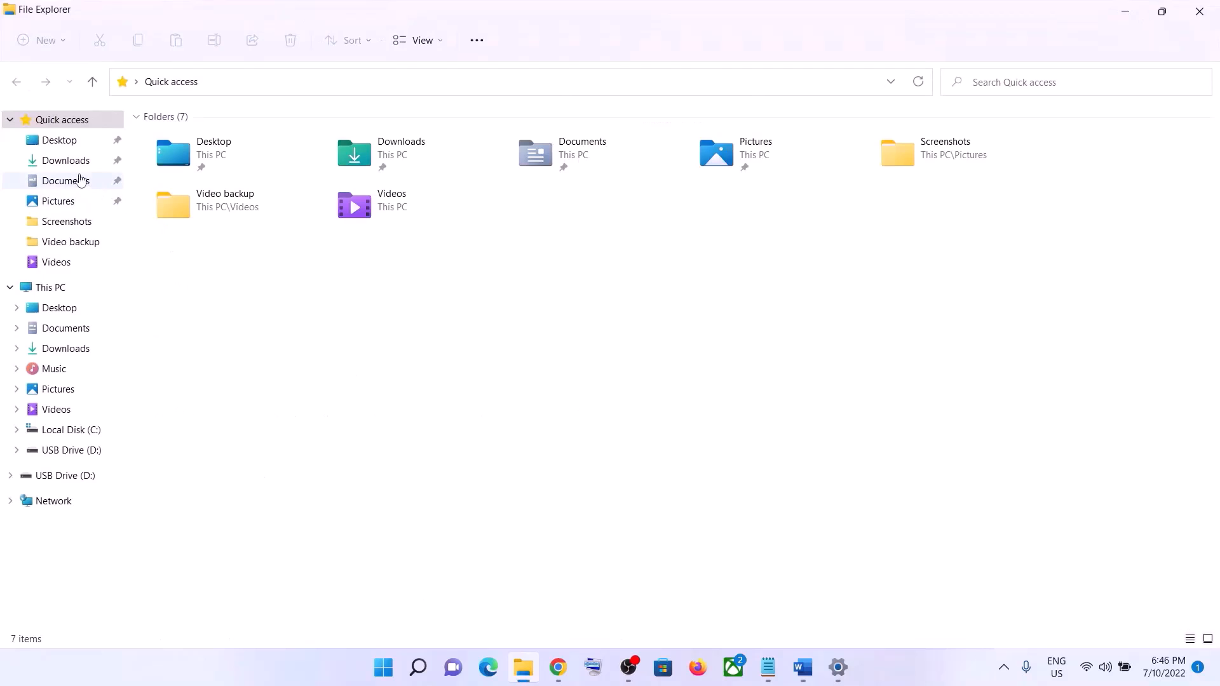
{"action": "left_click", "coordinate": [82, 162]}
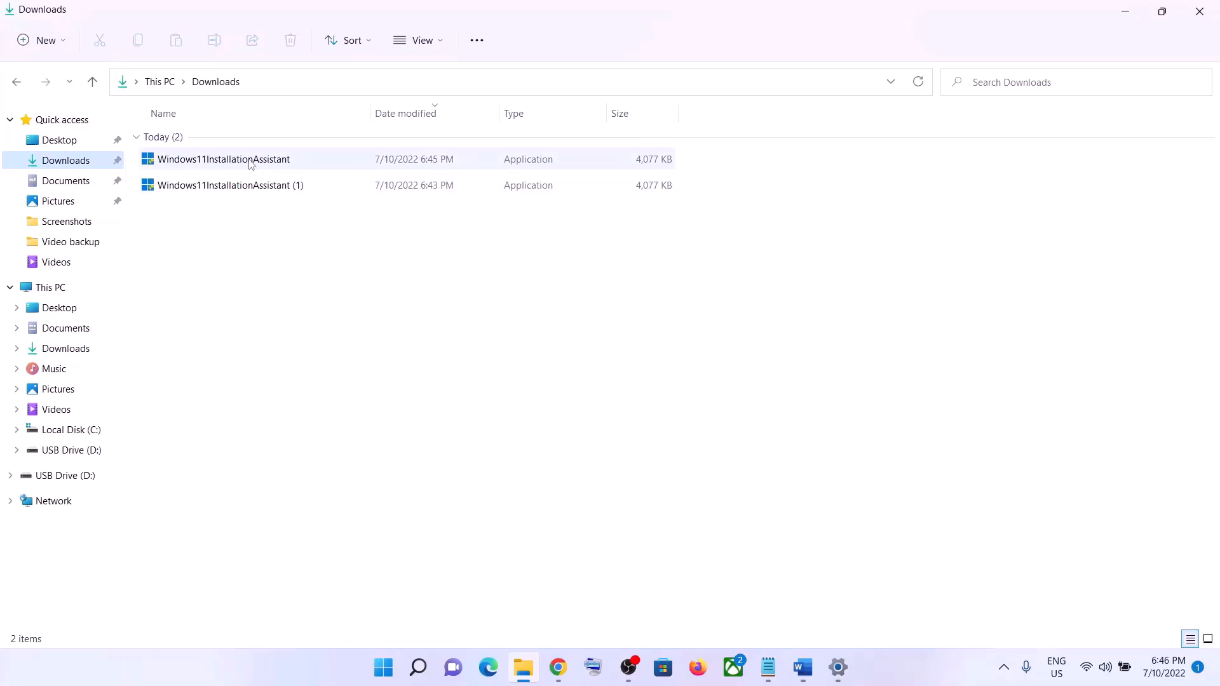
{"action": "left_click", "coordinate": [233, 163]}
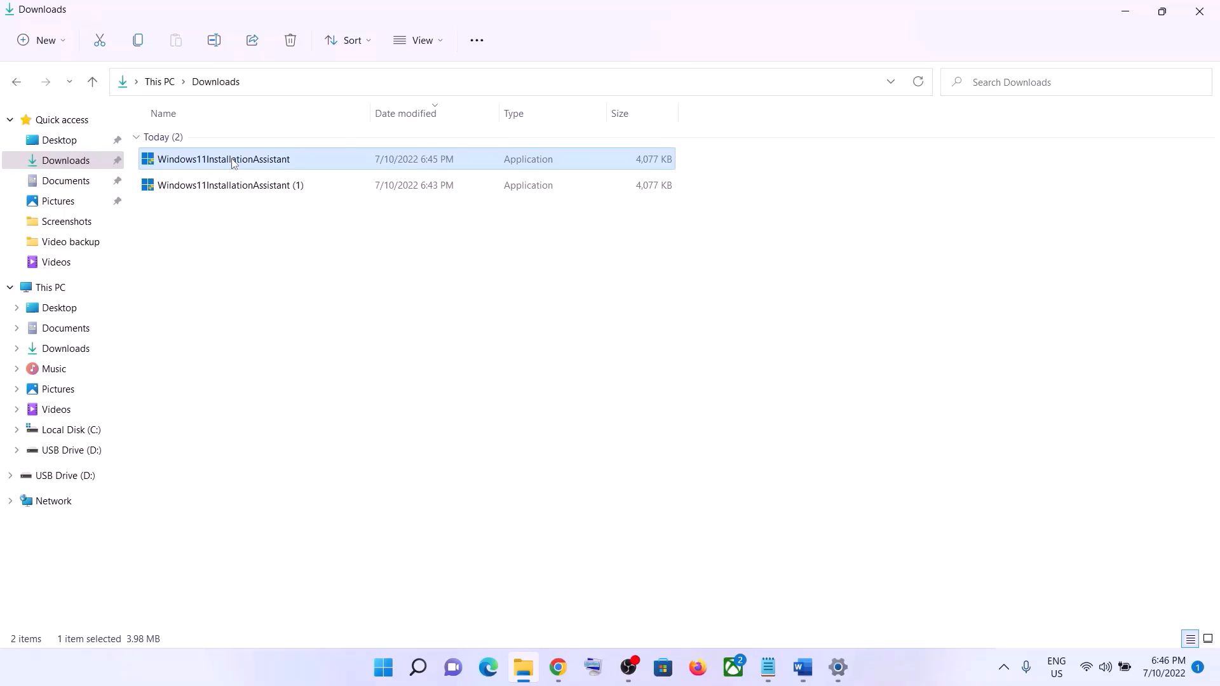
{"action": "right_click", "coordinate": [233, 163]}
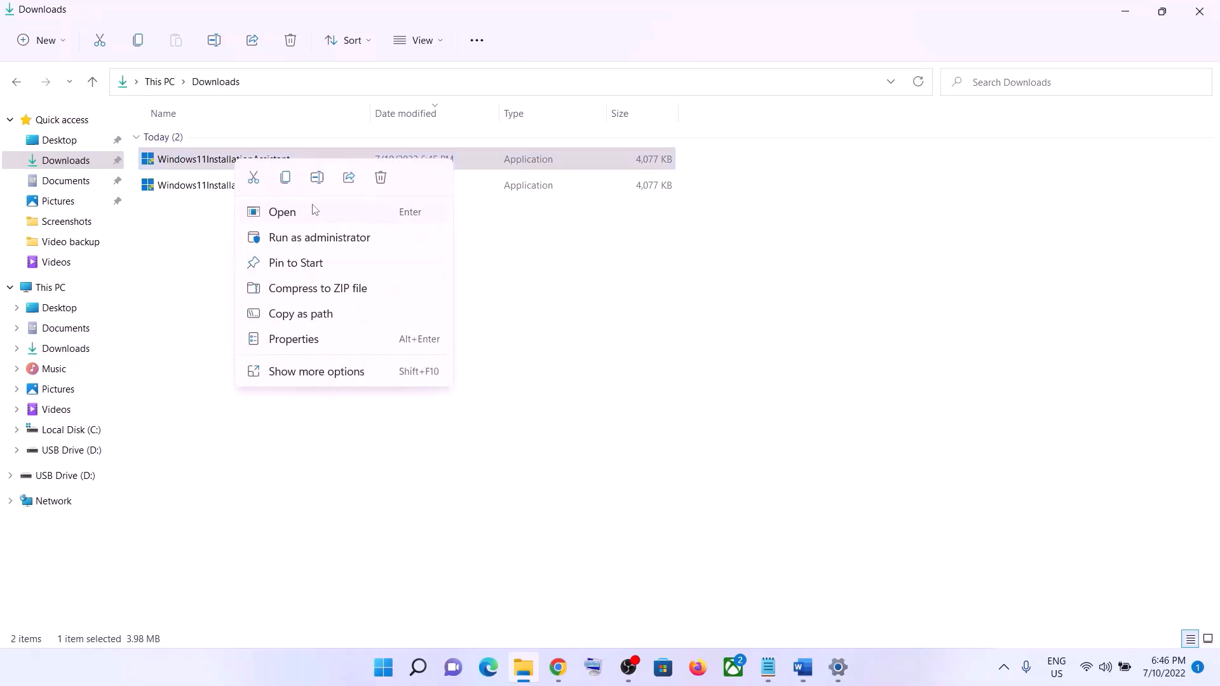
{"action": "left_click", "coordinate": [299, 342]}
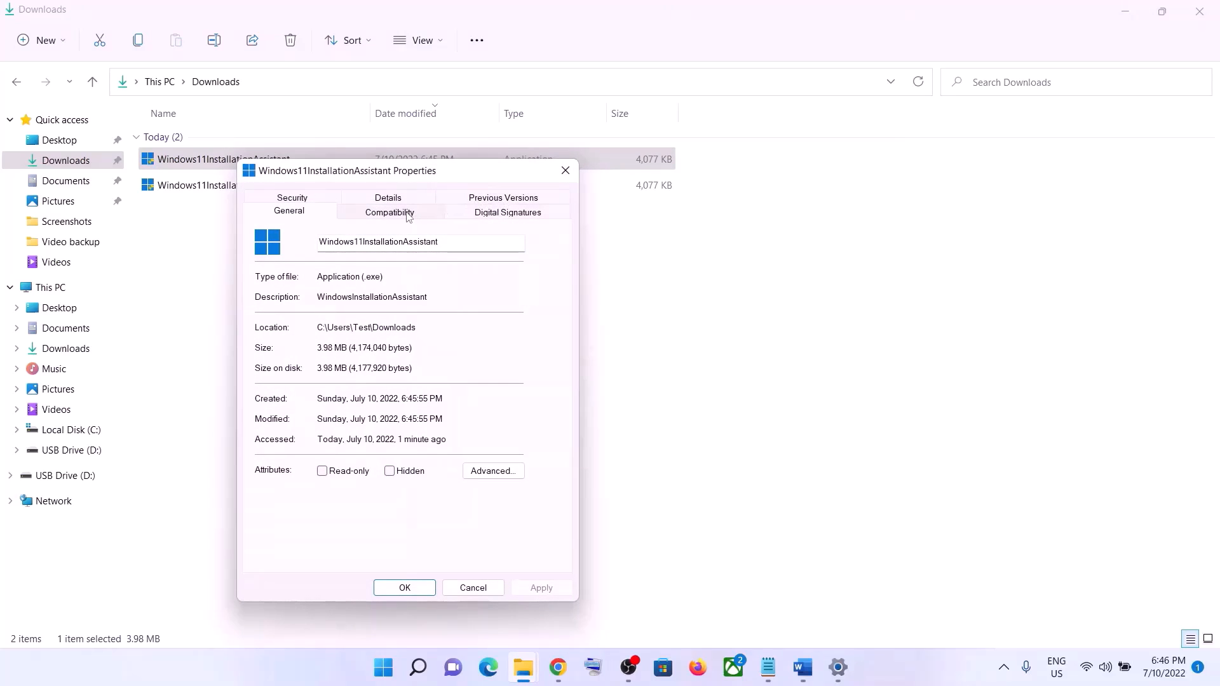
{"action": "left_click", "coordinate": [409, 215]}
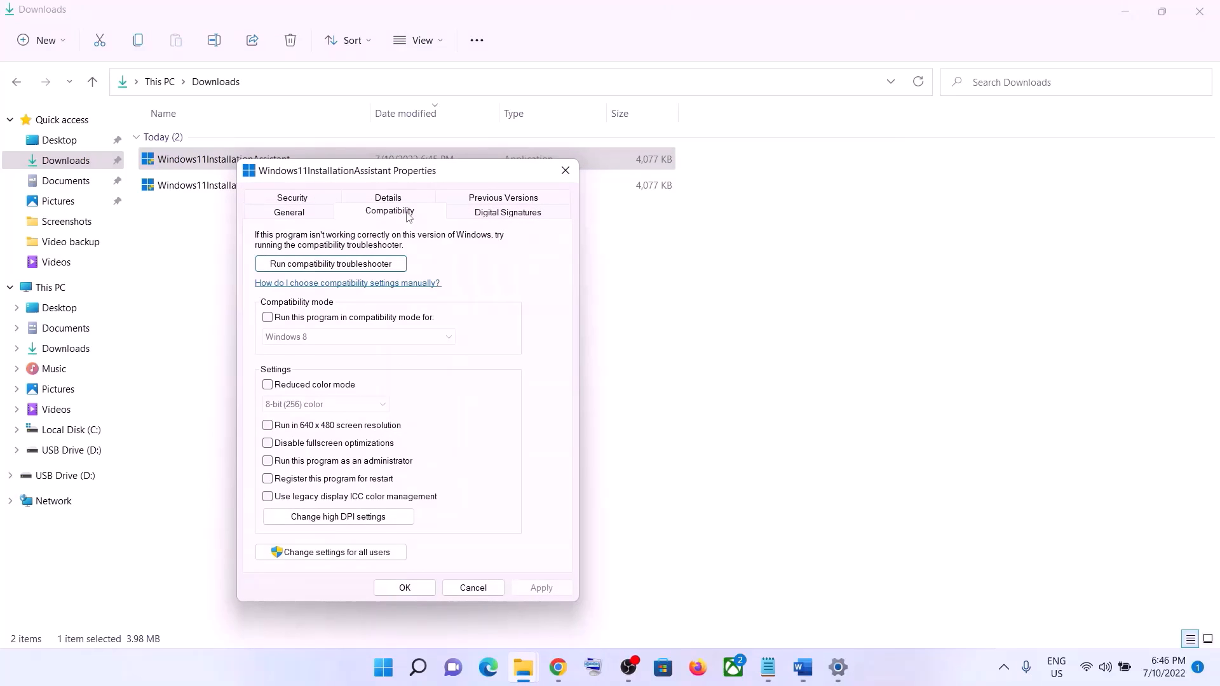
- Set Windows11InstallationAssistant to run in compatibility mode for Windows 7, apply the change, and minimize the Downloads window
{"action": "left_click", "coordinate": [268, 318]}
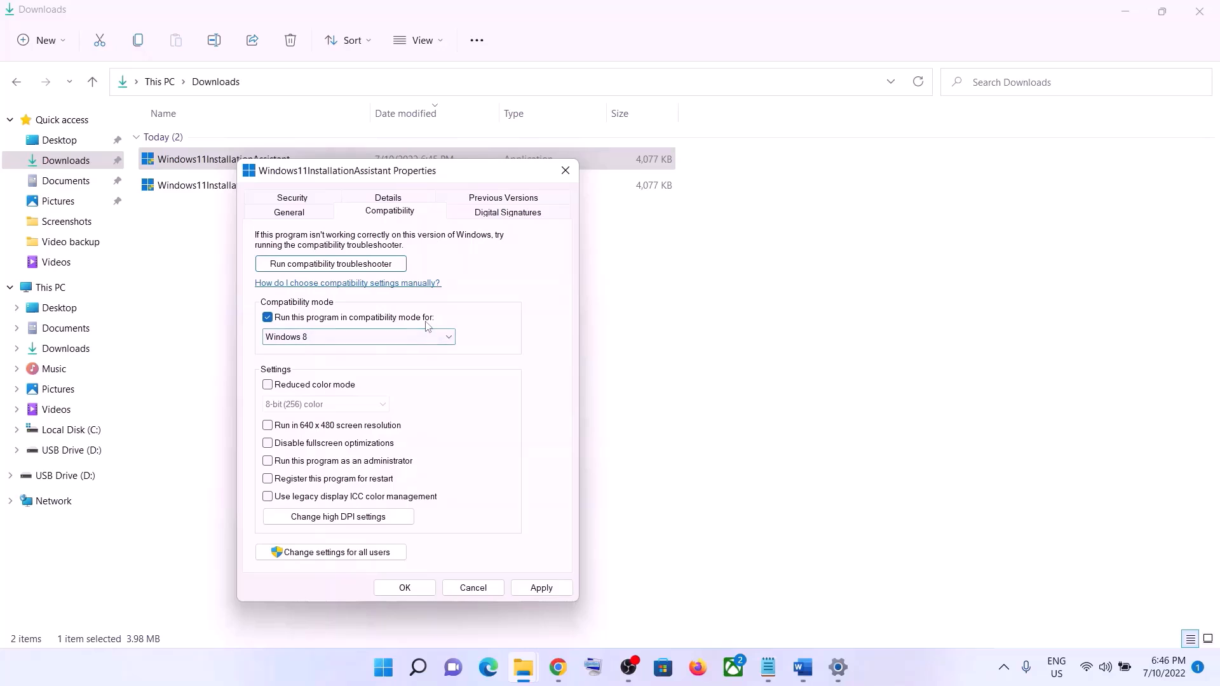
{"action": "left_click", "coordinate": [412, 338]}
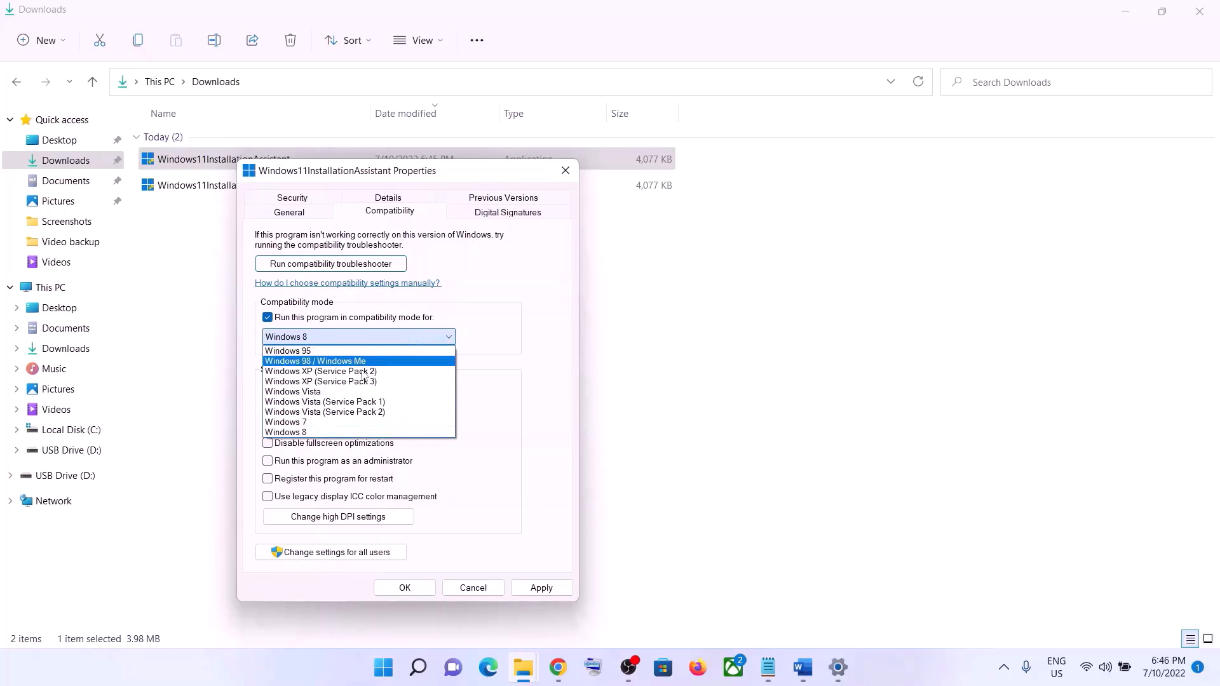
{"action": "left_click", "coordinate": [304, 423]}
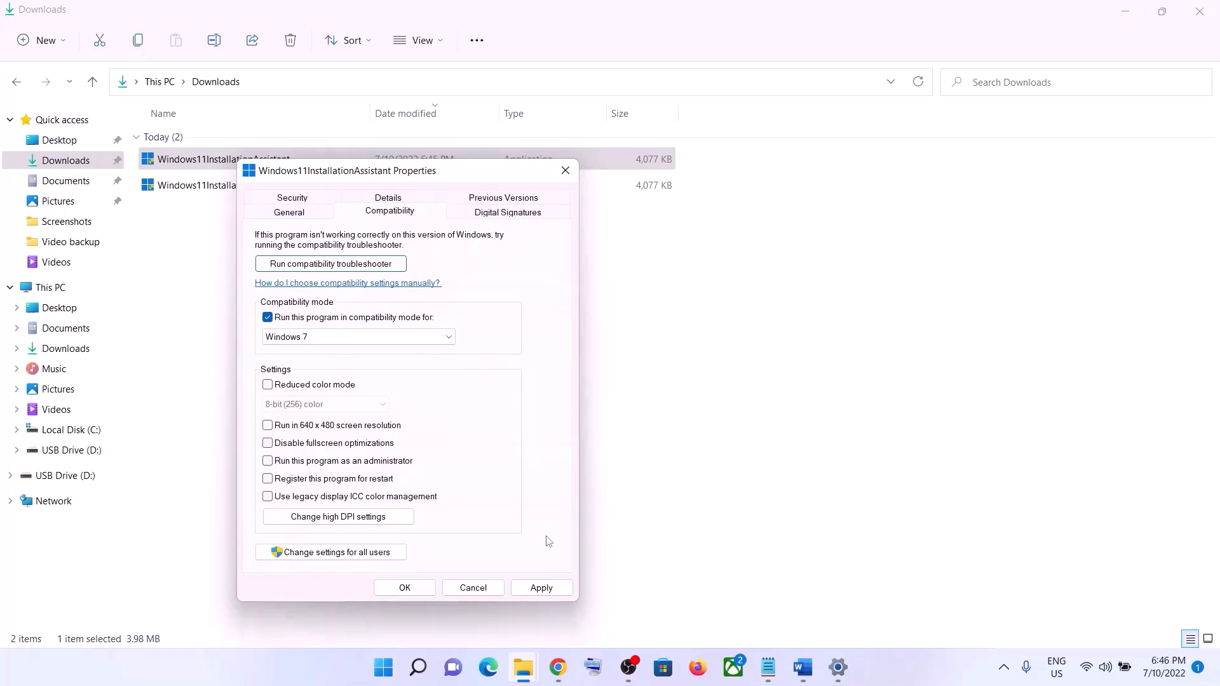
{"action": "left_click", "coordinate": [540, 587]}
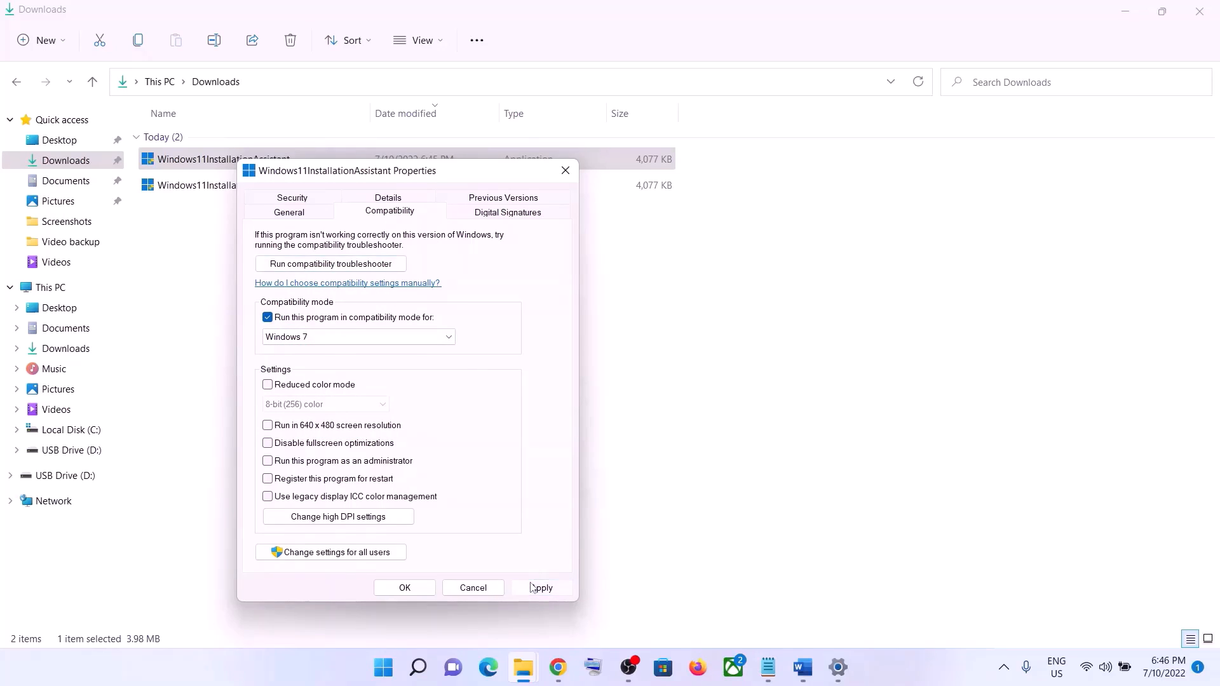
{"action": "left_click", "coordinate": [431, 588]}
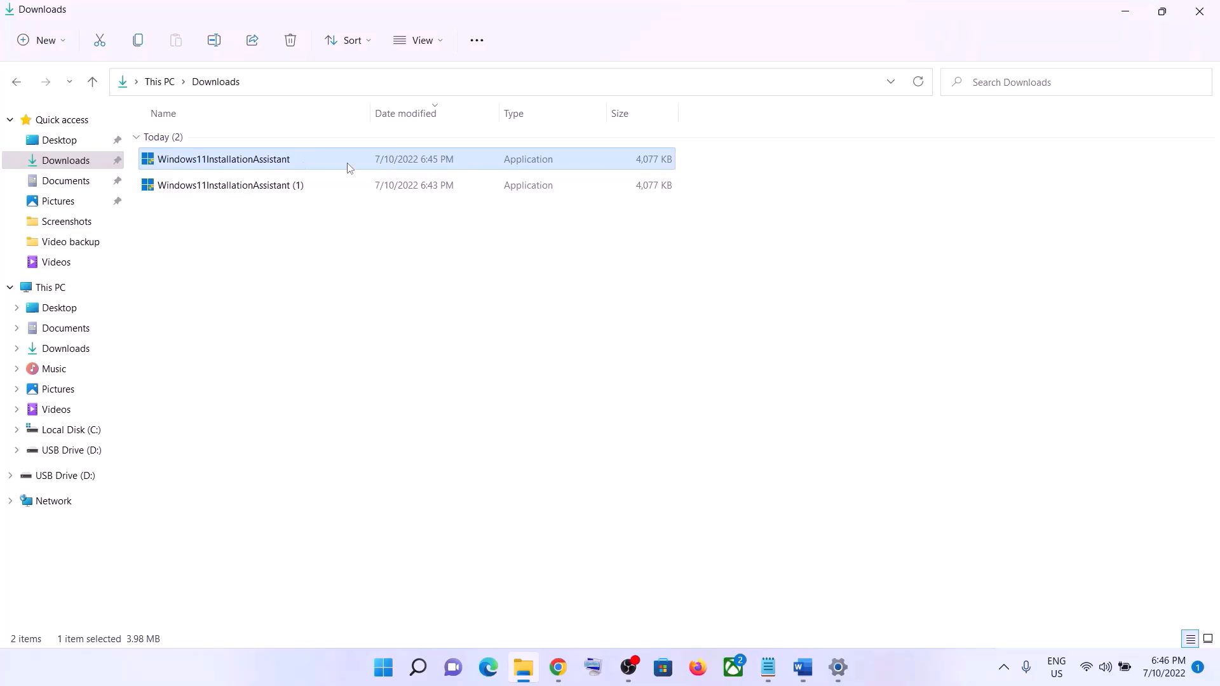
{"action": "left_click", "coordinate": [1138, 20]}
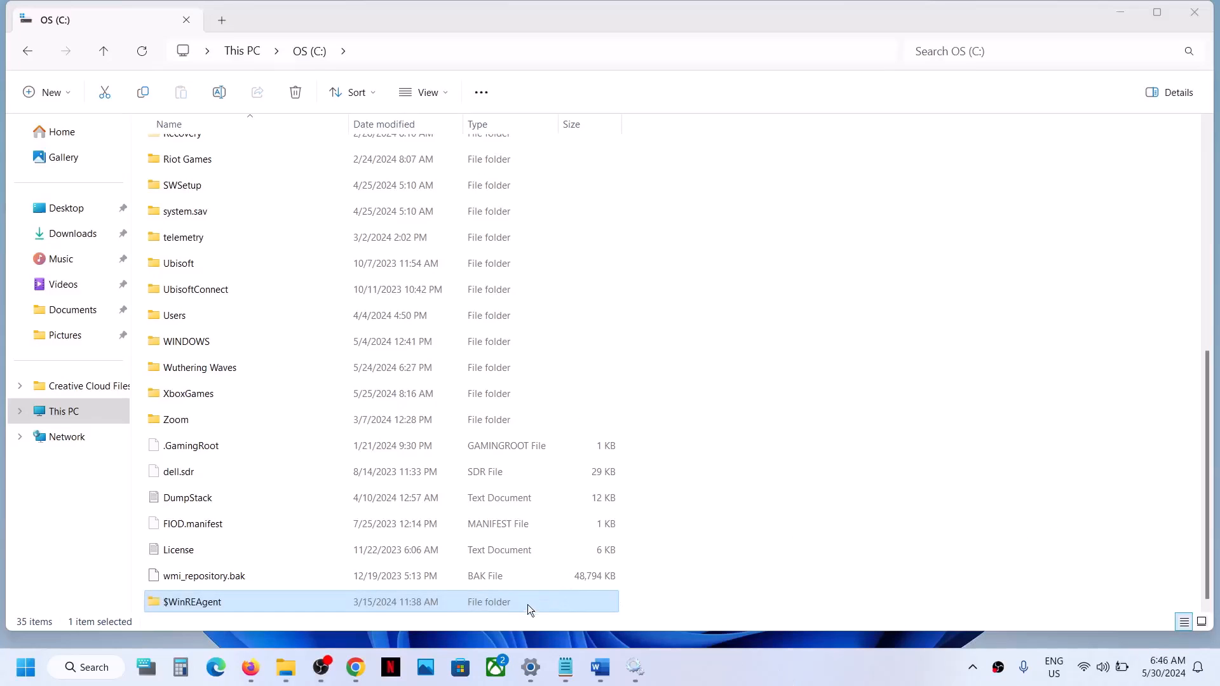
- Open the Microsoft Update Catalog link from Step 4 of the Word document in a new, maximized Chrome window
{"action": "left_click", "coordinate": [606, 675]}
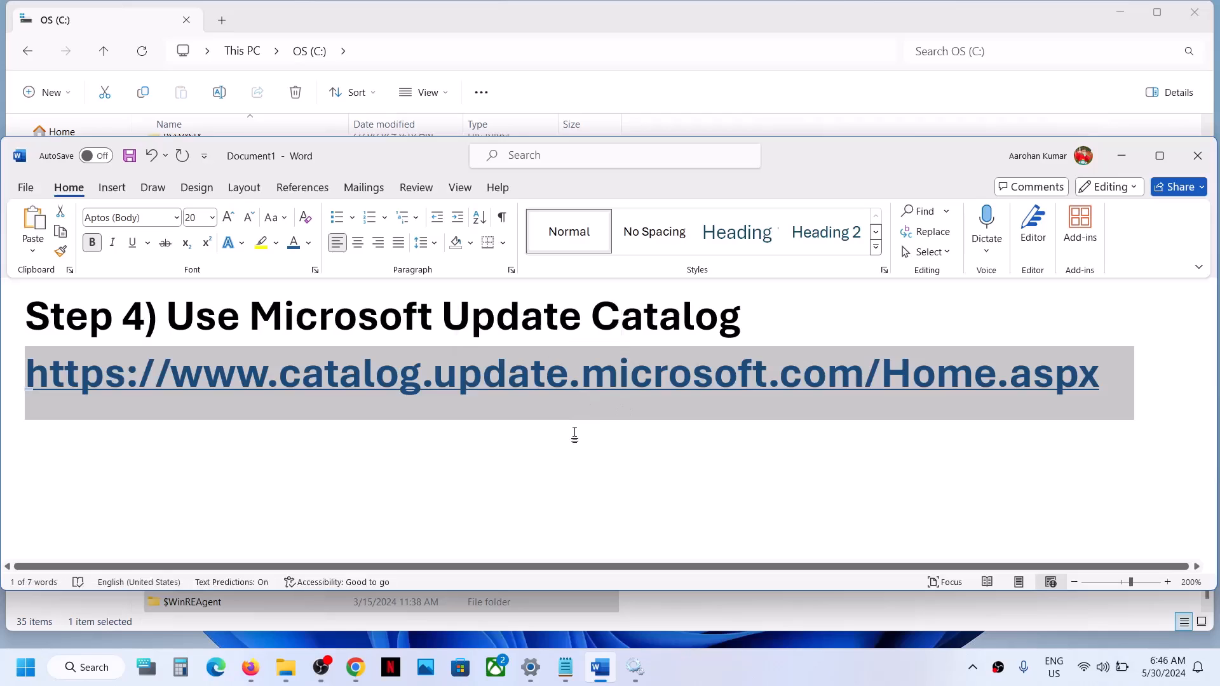
{"action": "right_click", "coordinate": [355, 666]}
{"action": "left_click", "coordinate": [316, 519]}
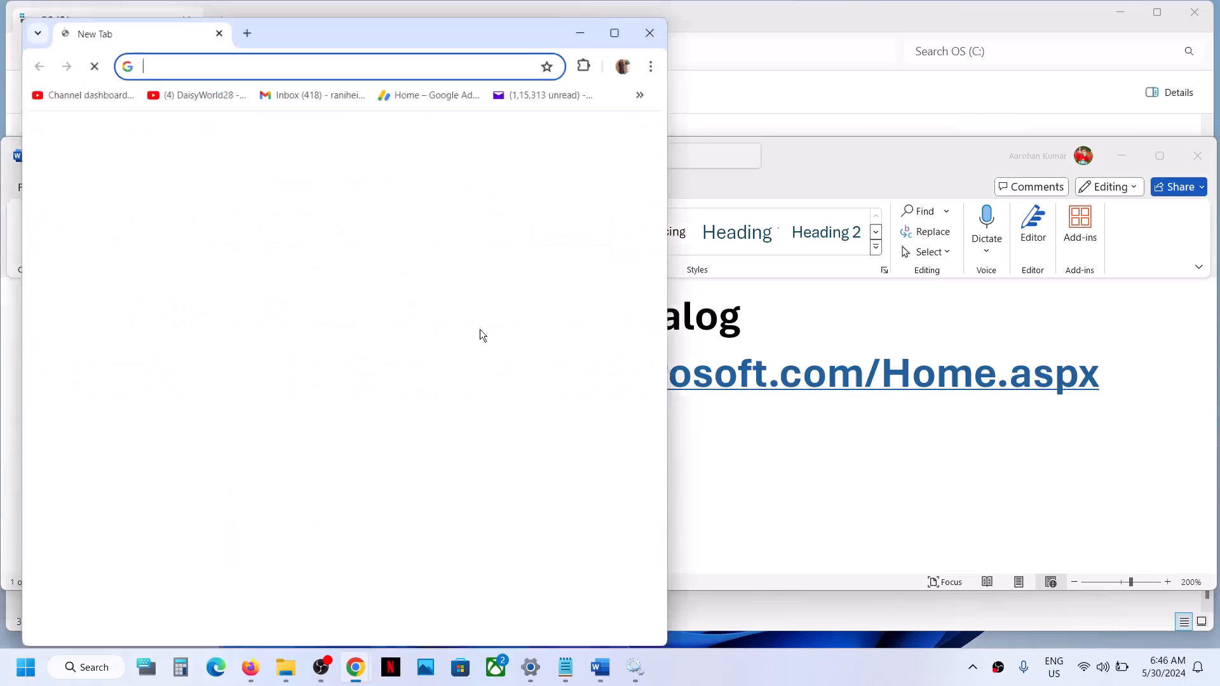
{"action": "type", "text": "https://www.catalog.update.microsoft.com/Home.aspx"}
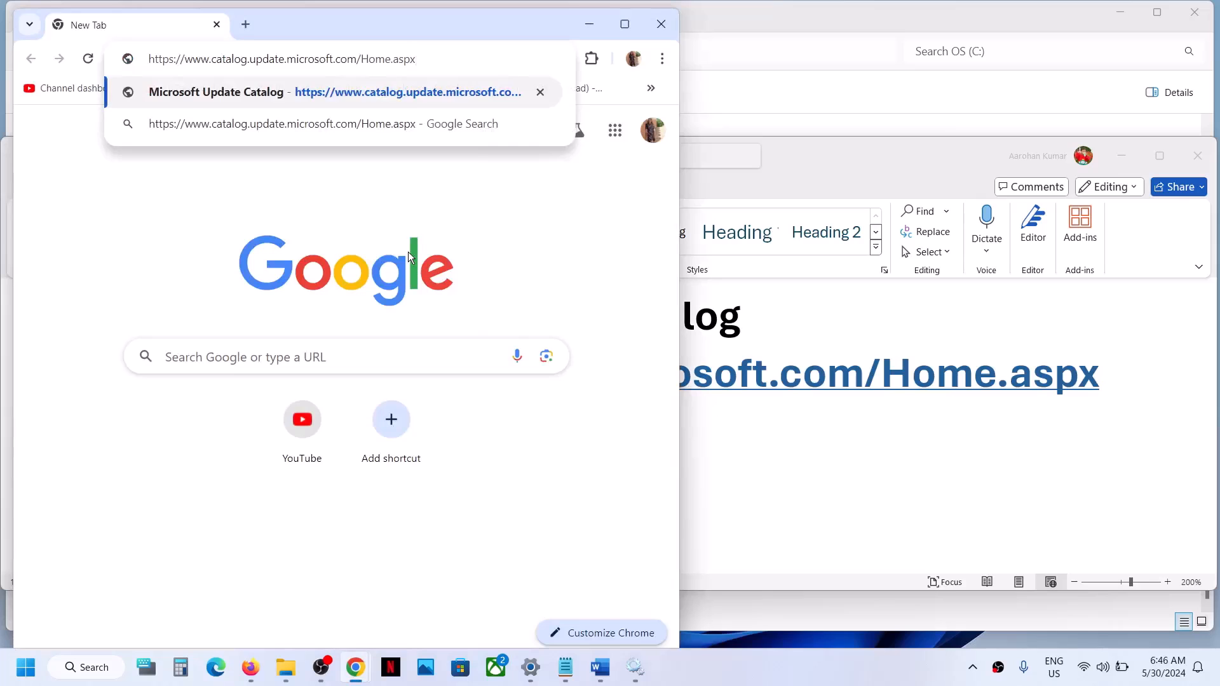
{"action": "key", "text": "Return"}
{"action": "left_click", "coordinate": [631, 25]}
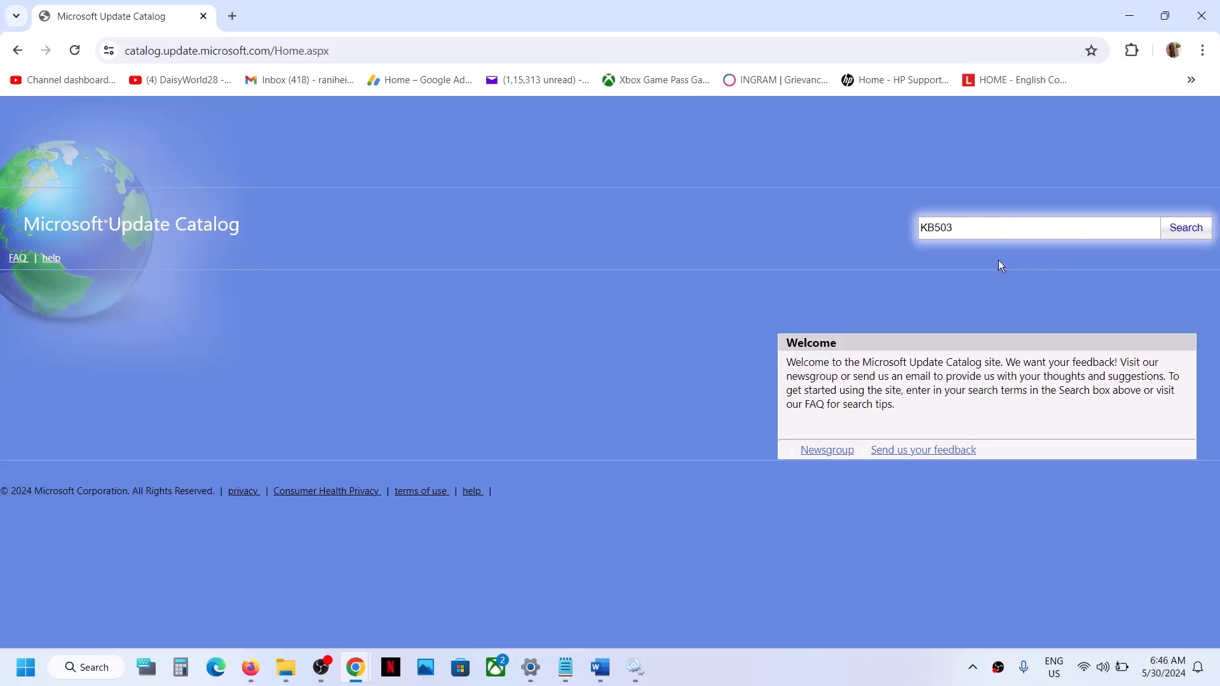
- Search the Microsoft Update Catalog for the update KB5037853
{"action": "left_click", "coordinate": [743, 679]}
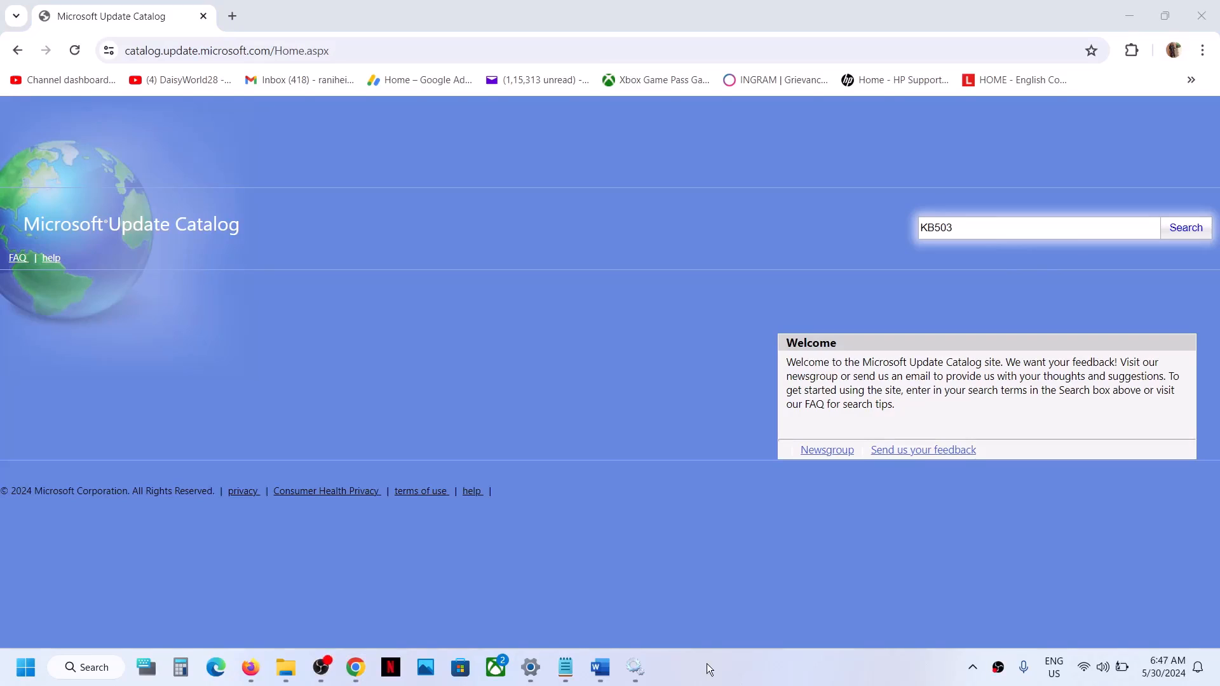
{"action": "left_click", "coordinate": [964, 227]}
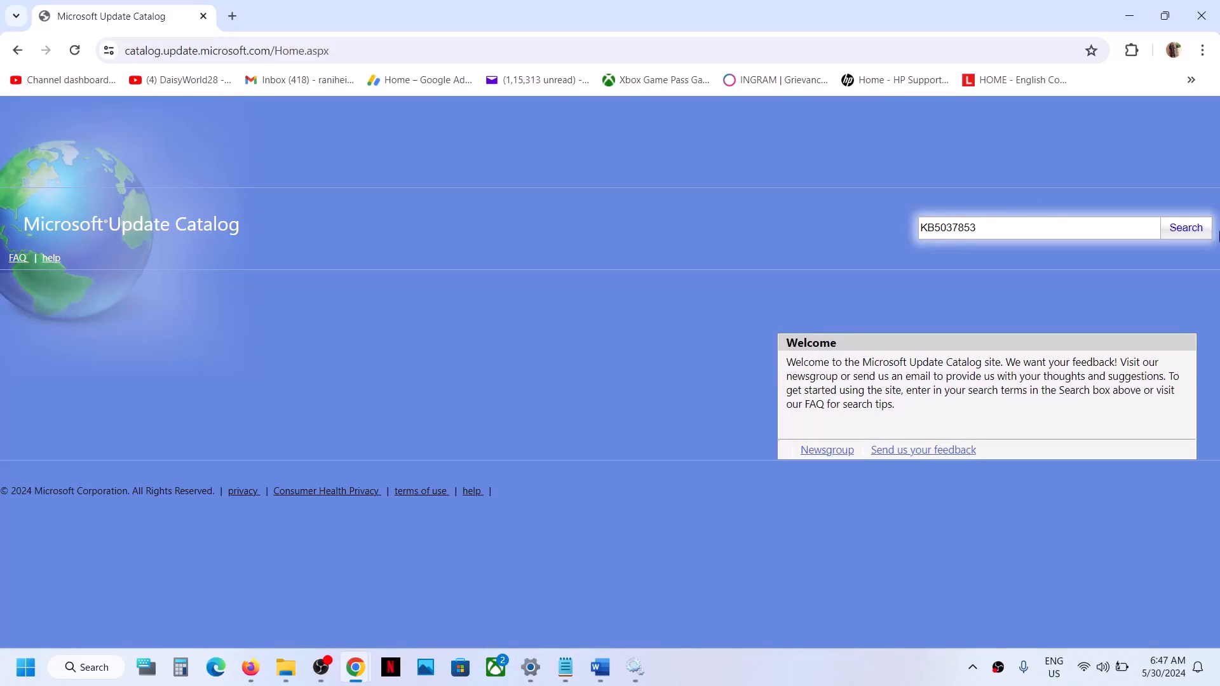
{"action": "left_click", "coordinate": [1184, 230]}
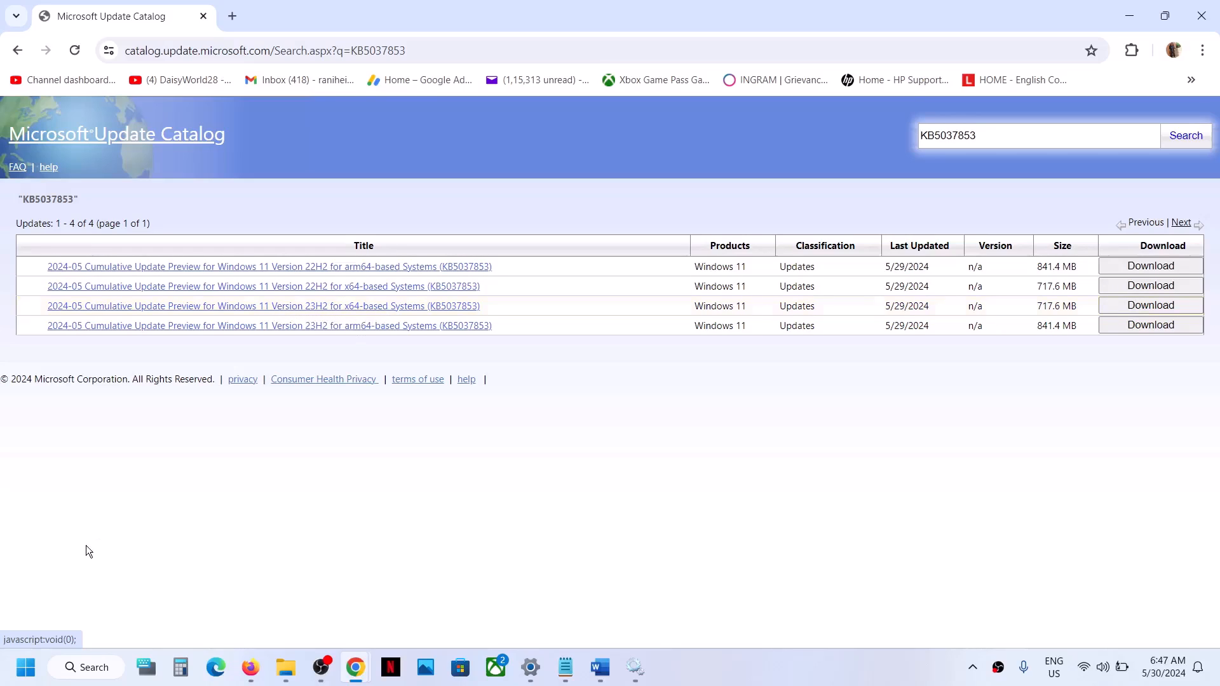
- Run winver to check the installed Windows version, closing the About Windows dialog when done
{"action": "left_click", "coordinate": [25, 679]}
{"action": "type", "text": "w"}
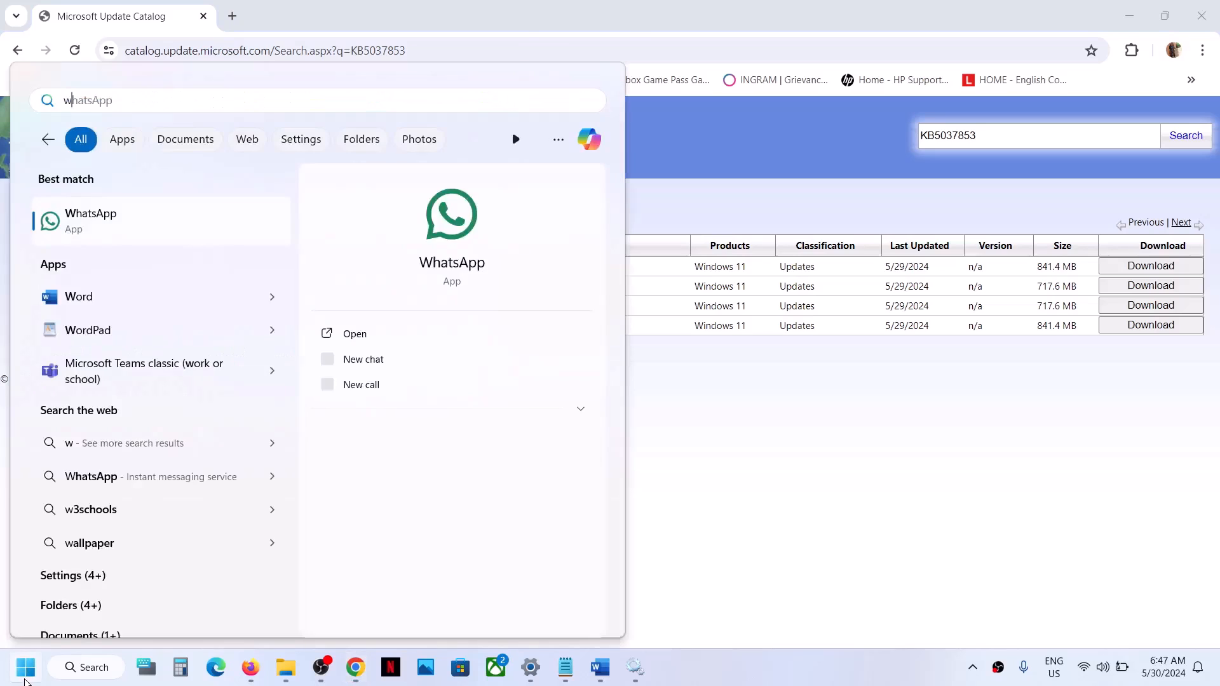
{"action": "type", "text": "inver"}
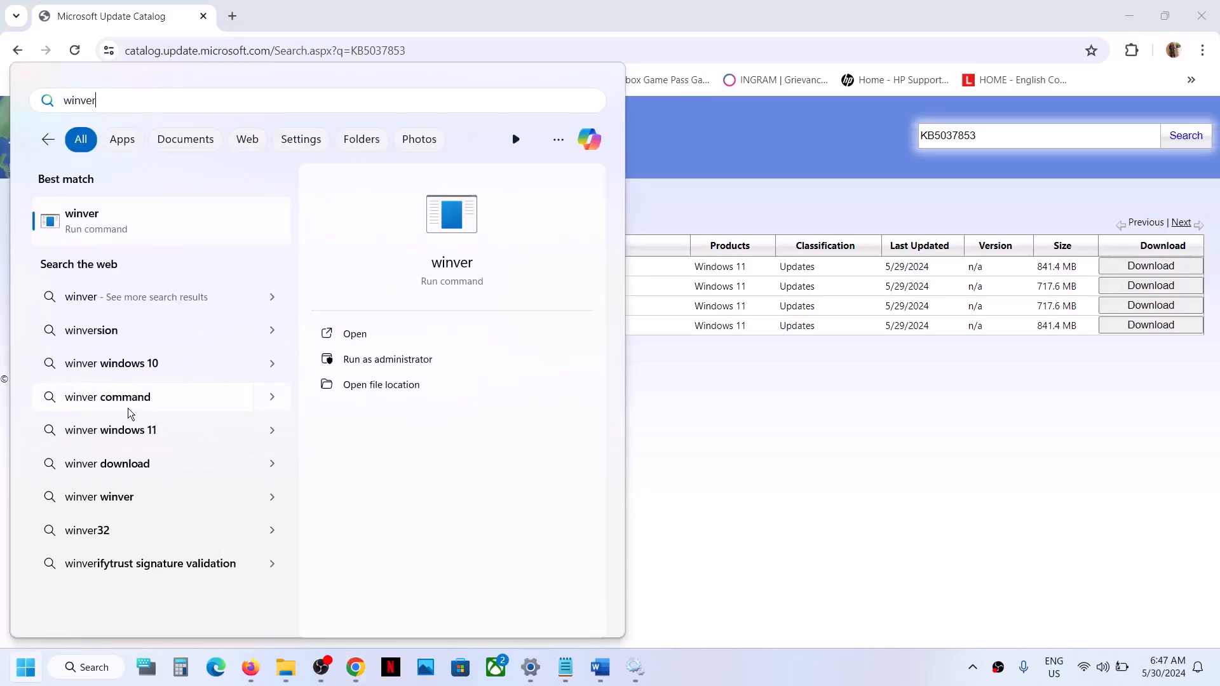
{"action": "left_click", "coordinate": [121, 221]}
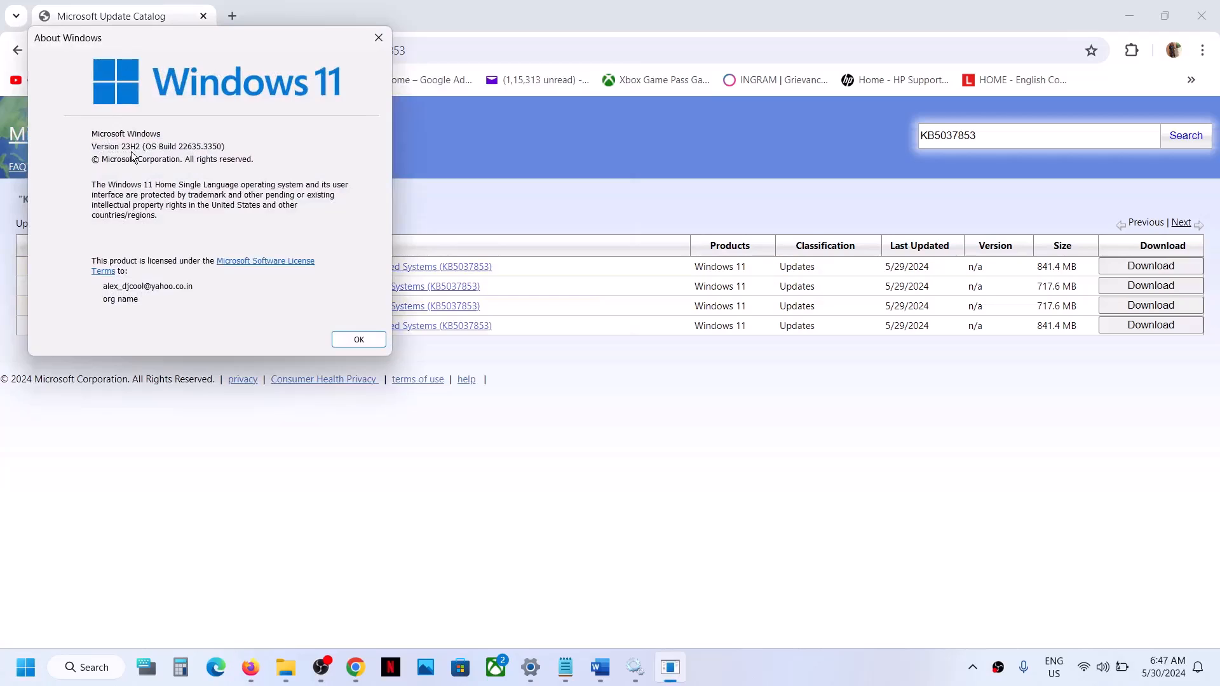
{"action": "left_click", "coordinate": [379, 39]}
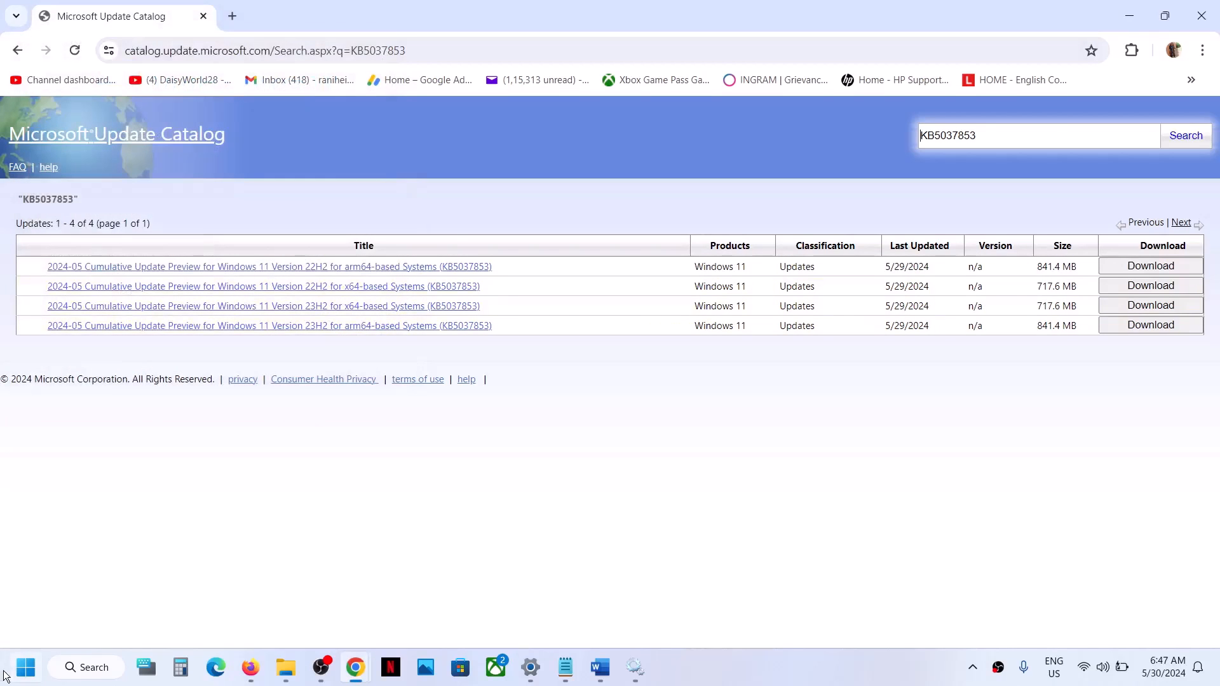
- Check the PC's system type in the device specifications of Windows Settings, then minimize Settings
{"action": "key", "text": "super+i"}
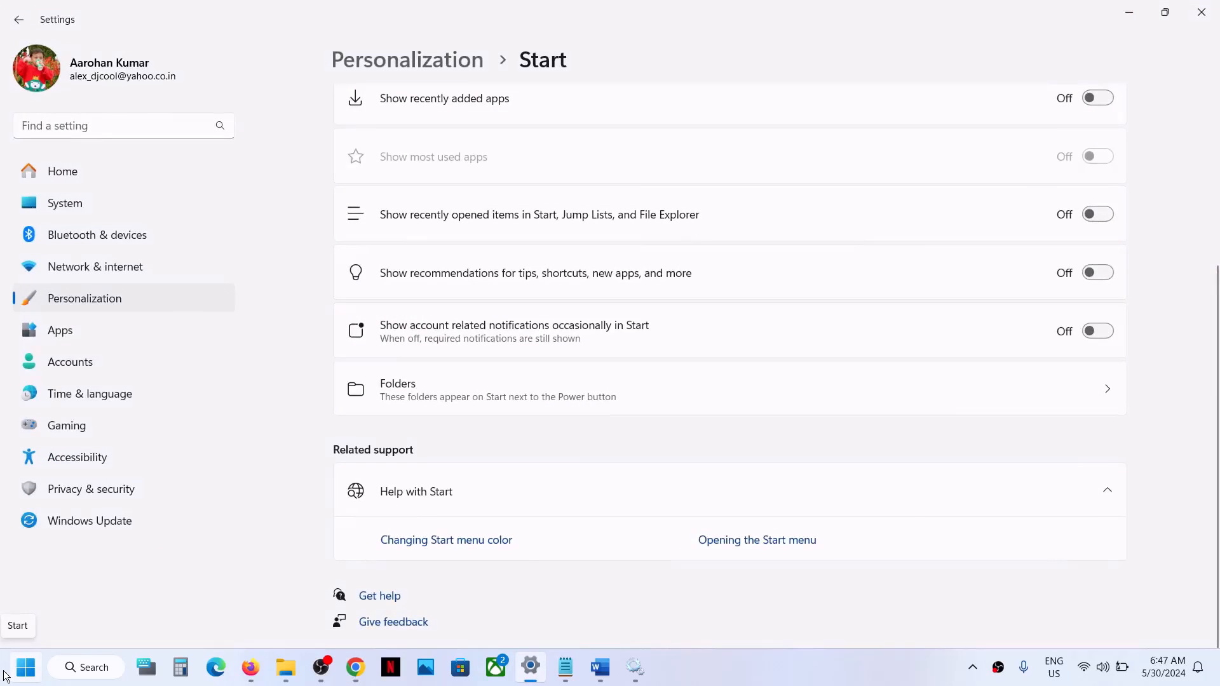
{"action": "left_click", "coordinate": [86, 521]}
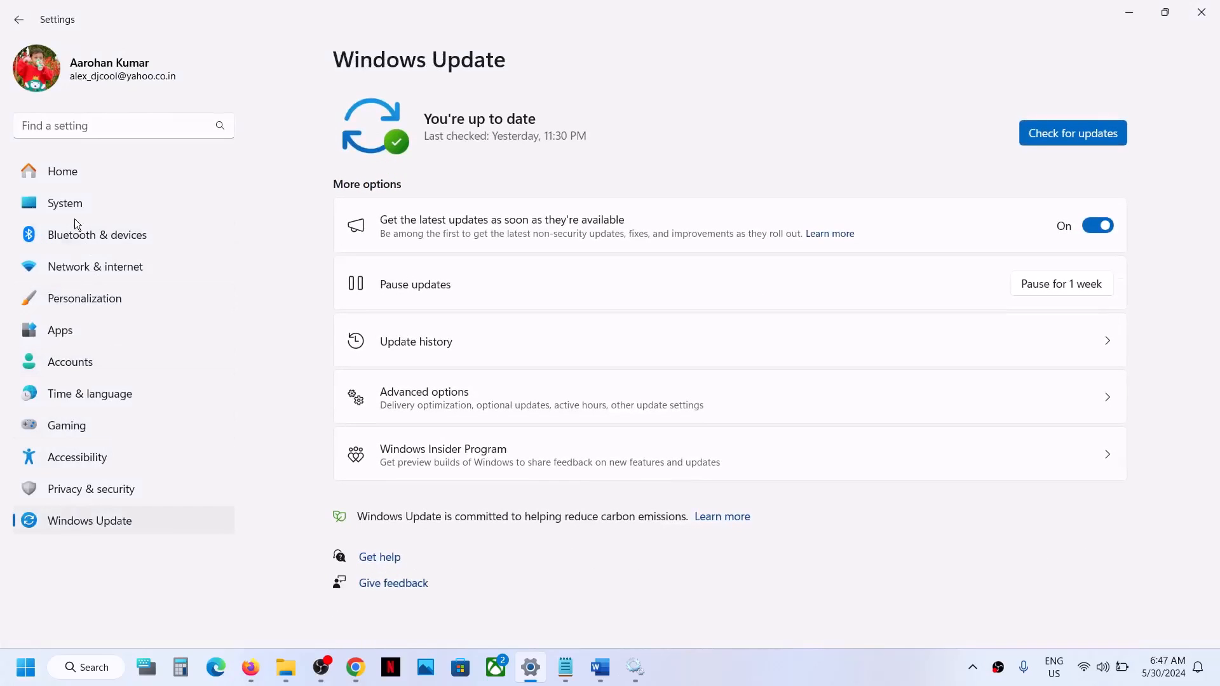
{"action": "left_click", "coordinate": [71, 207]}
{"action": "scroll", "coordinate": [601, 436], "scroll_direction": "down", "scroll_amount": 10}
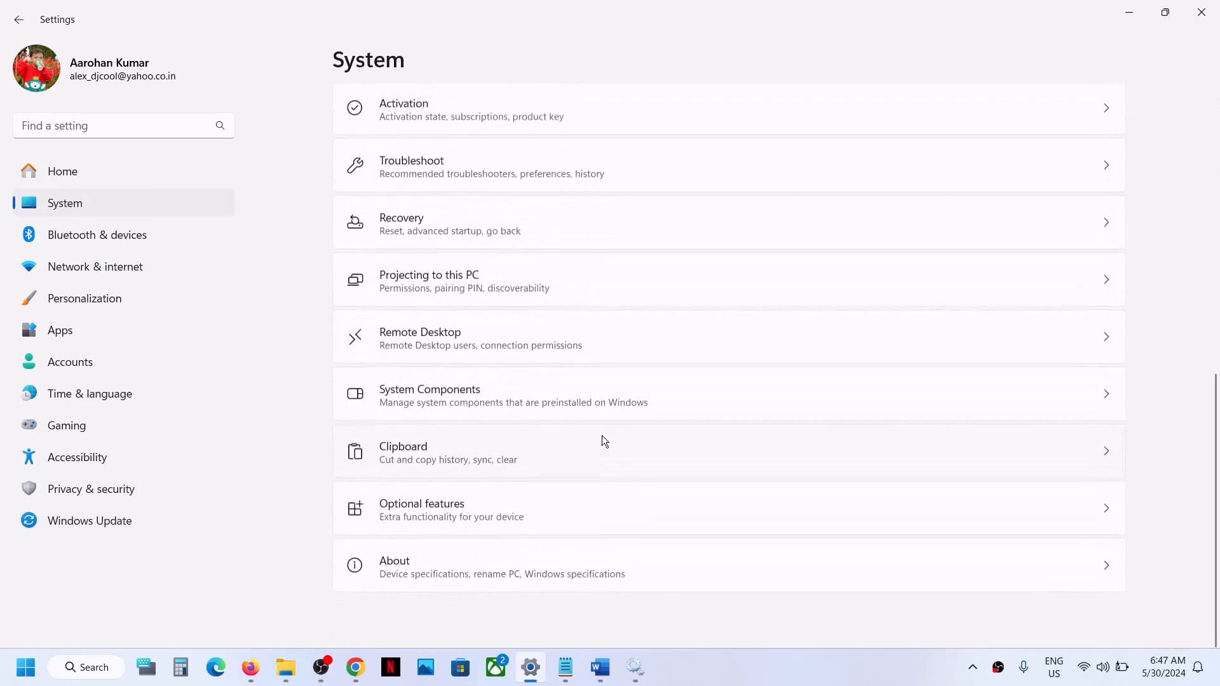
{"action": "scroll", "coordinate": [601, 436], "scroll_direction": "up", "scroll_amount": 1}
{"action": "left_click", "coordinate": [447, 591]}
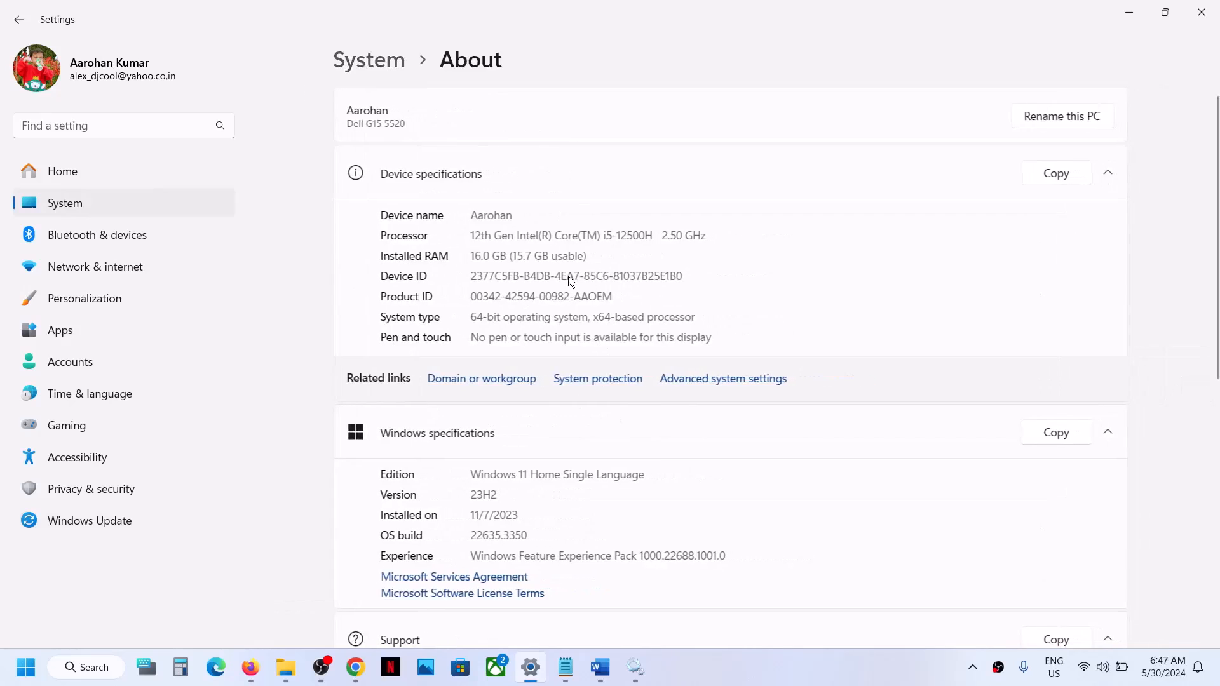
{"action": "left_click_drag", "start_coordinate": [592, 319], "coordinate": [662, 319]}
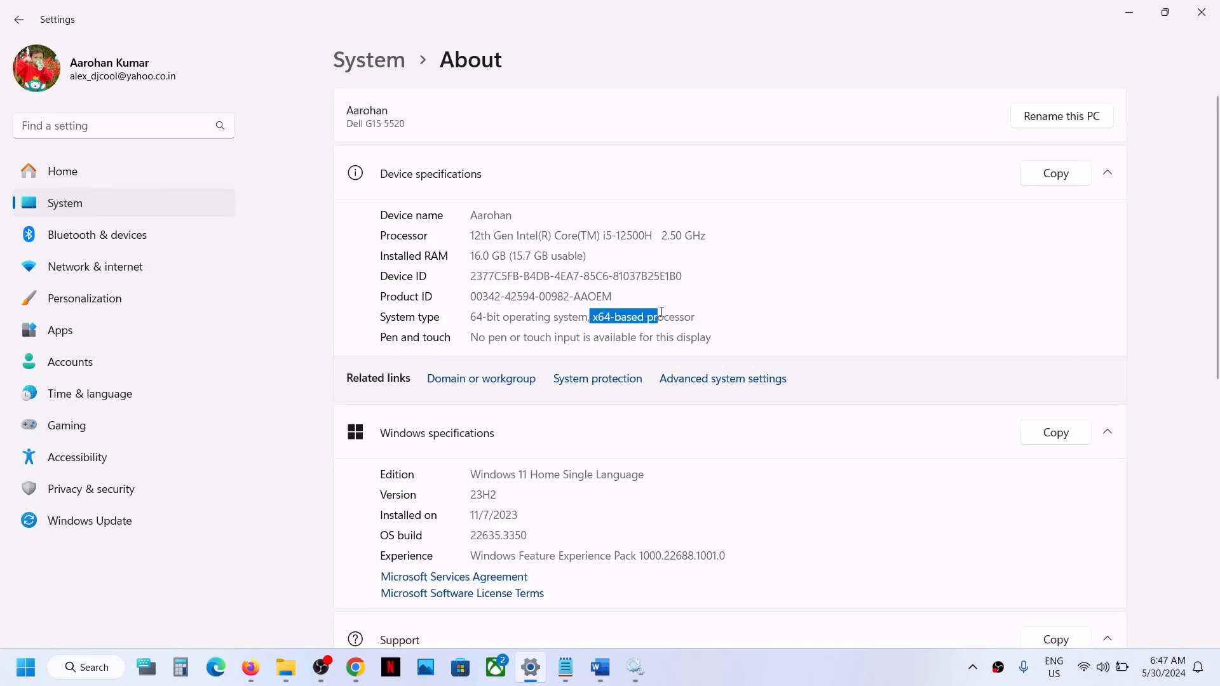
{"action": "left_click", "coordinate": [1129, 12]}
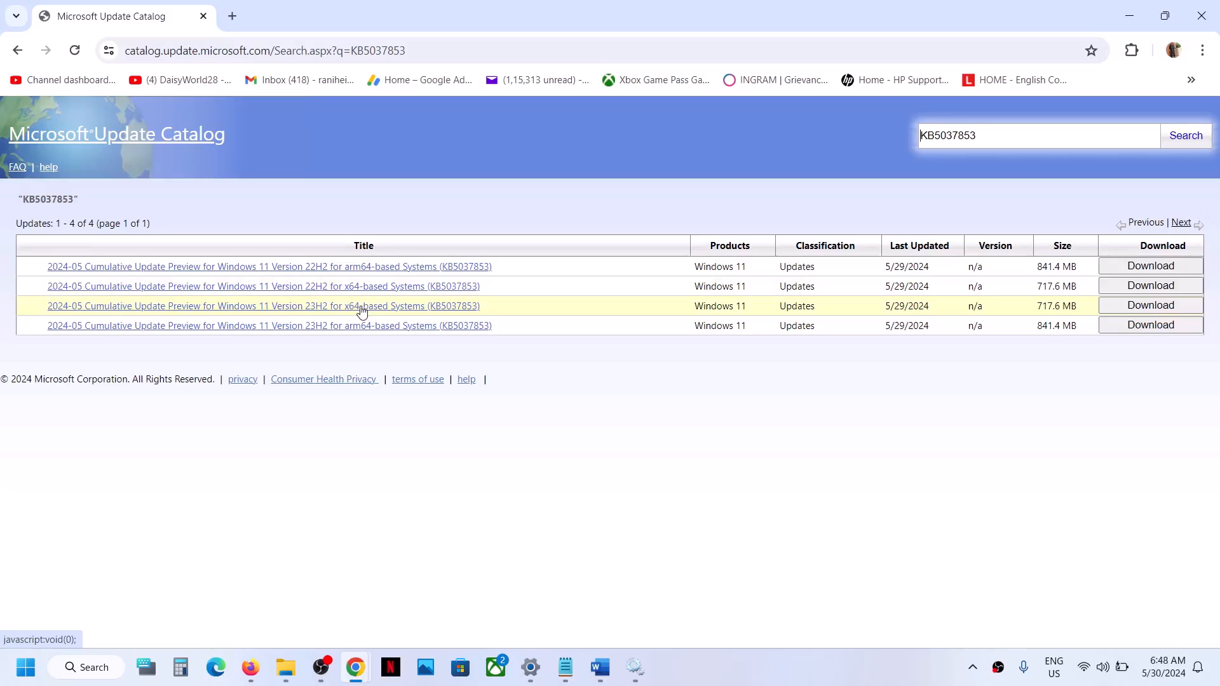
- Download the .msu file of the KB5037853 update for Windows 11 Version 23H2 x64-based systems and check its download progress
{"action": "left_click", "coordinate": [1148, 306]}
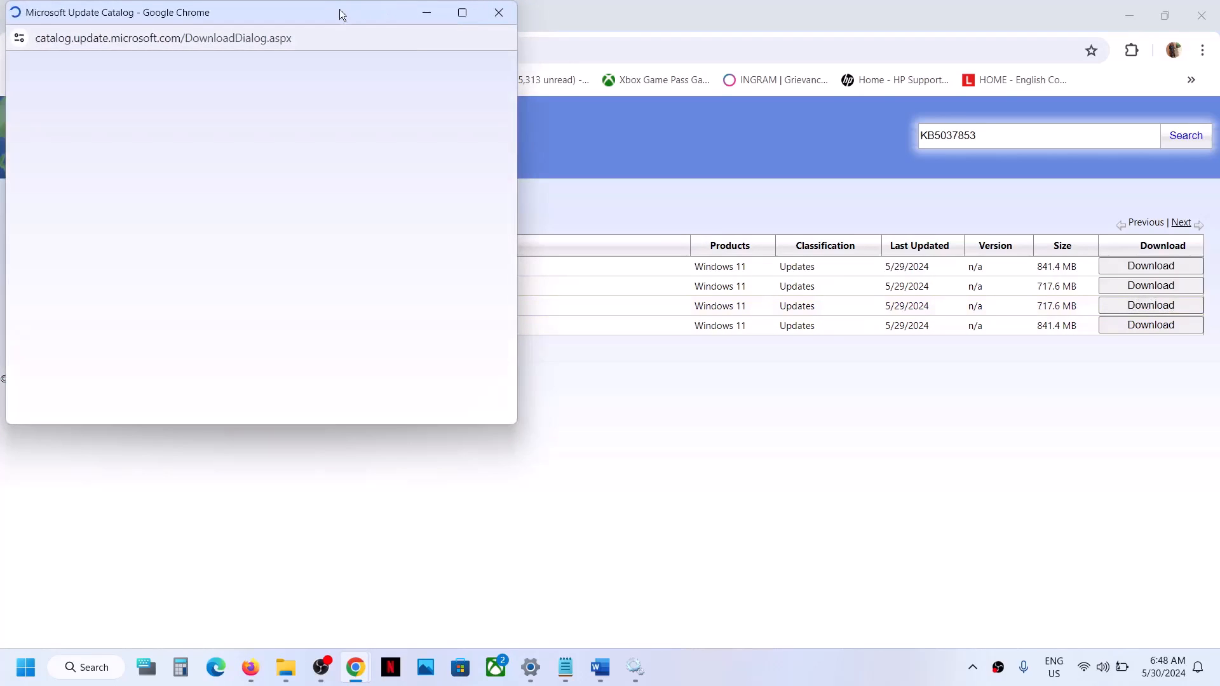
{"action": "left_click_drag", "start_coordinate": [339, 10], "coordinate": [778, 141]}
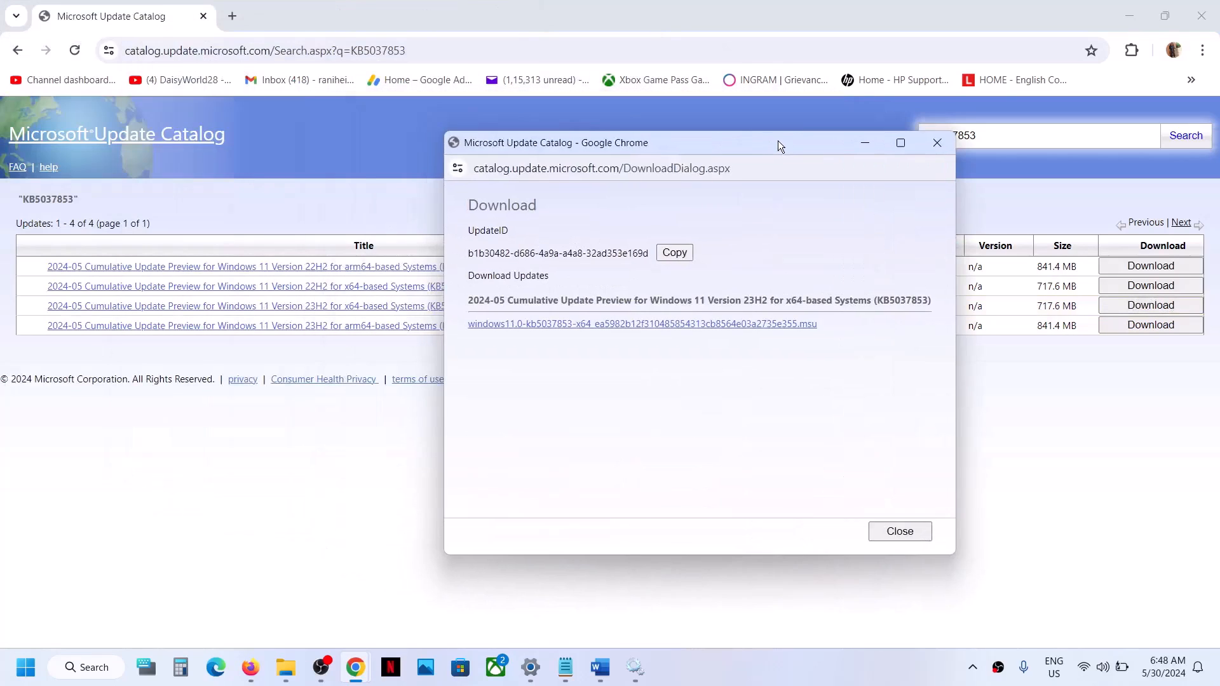
{"action": "left_click", "coordinate": [698, 330]}
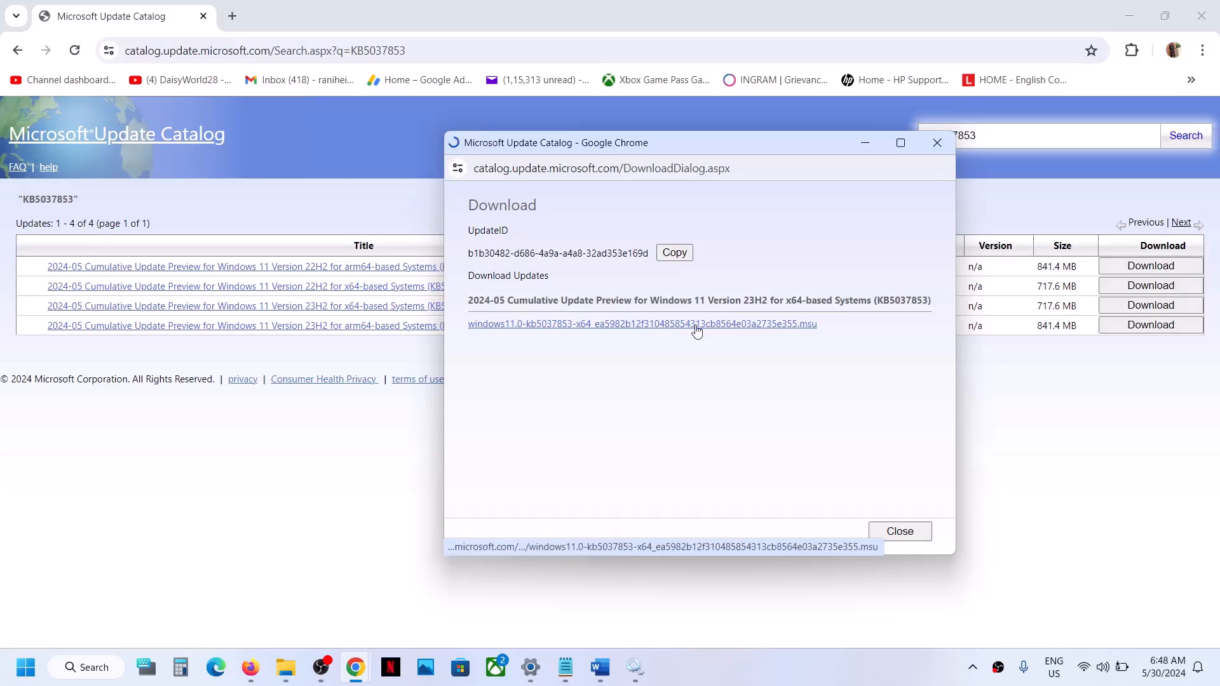
{"action": "left_click", "coordinate": [942, 168]}
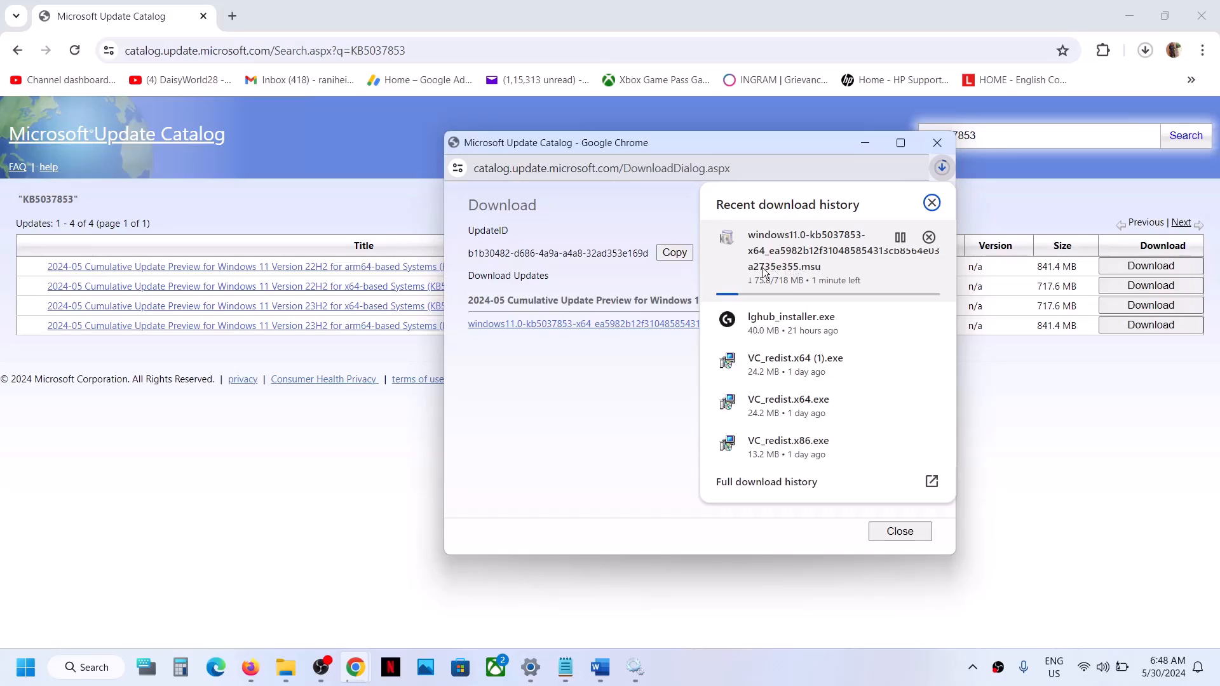
{"action": "left_click", "coordinate": [343, 470]}
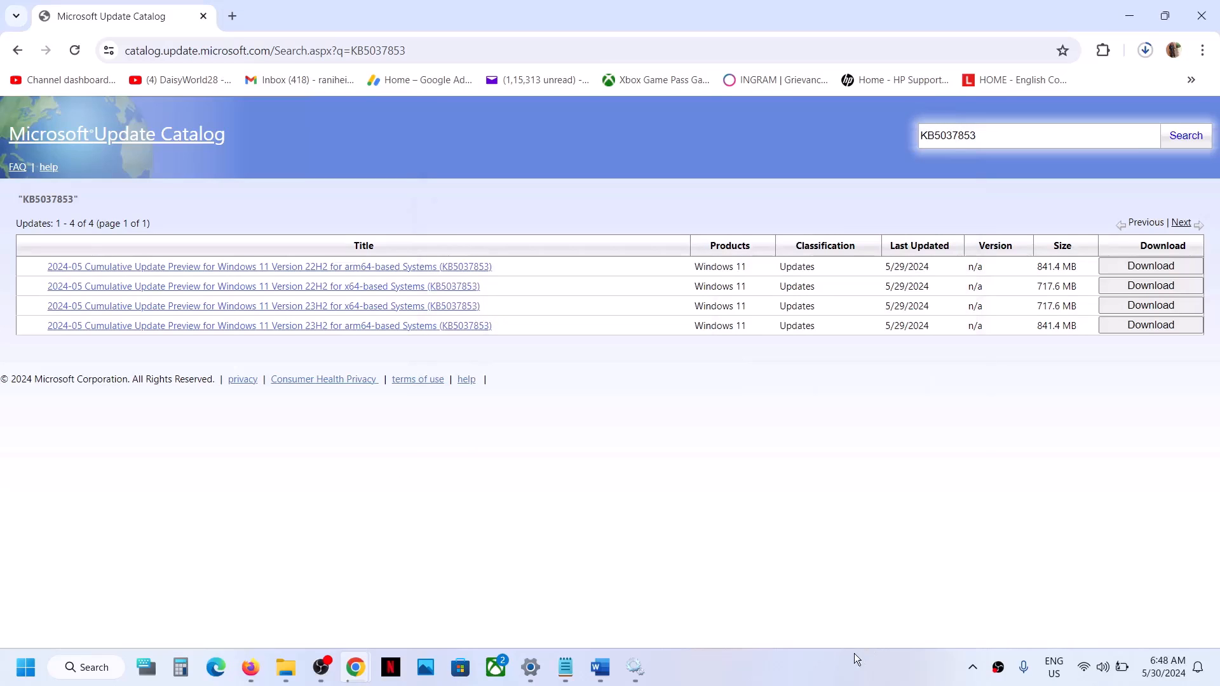
{"action": "left_click", "coordinate": [839, 668]}
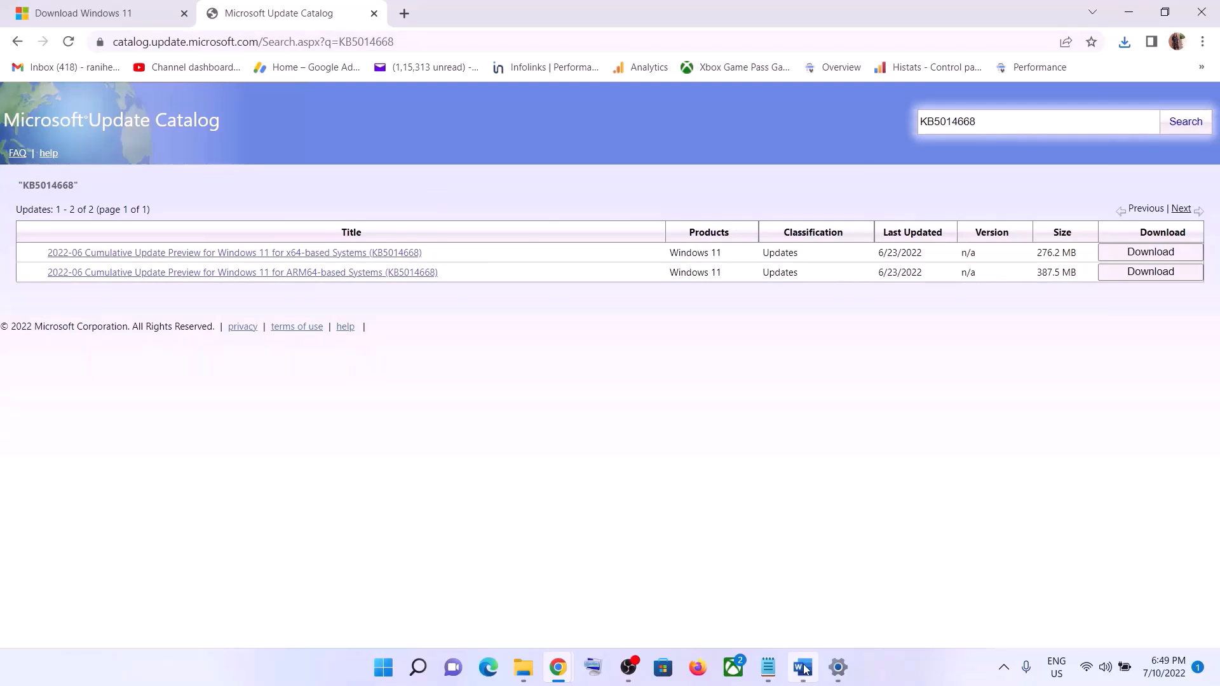
- Switch to the Word document and copy all the Step 5 commands, from SC config trustedinstaller start=auto to net start appidsvc
{"action": "left_click", "coordinate": [802, 667]}
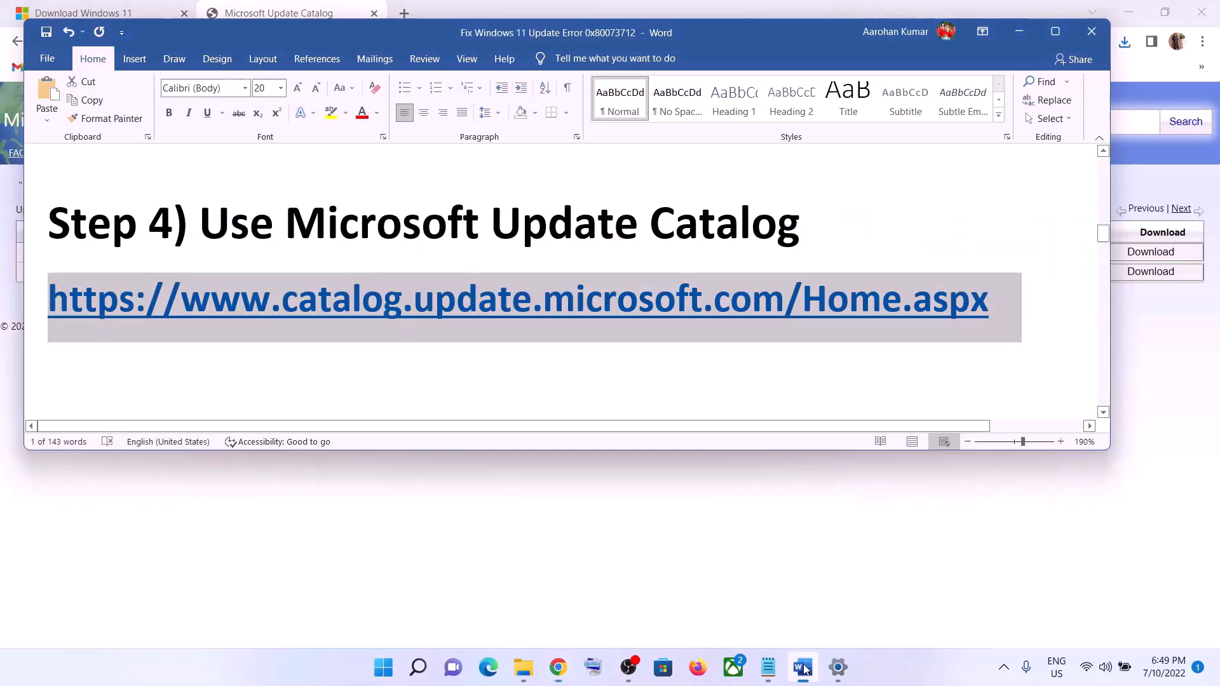
{"action": "scroll", "coordinate": [656, 296], "scroll_direction": "down", "scroll_amount": 5}
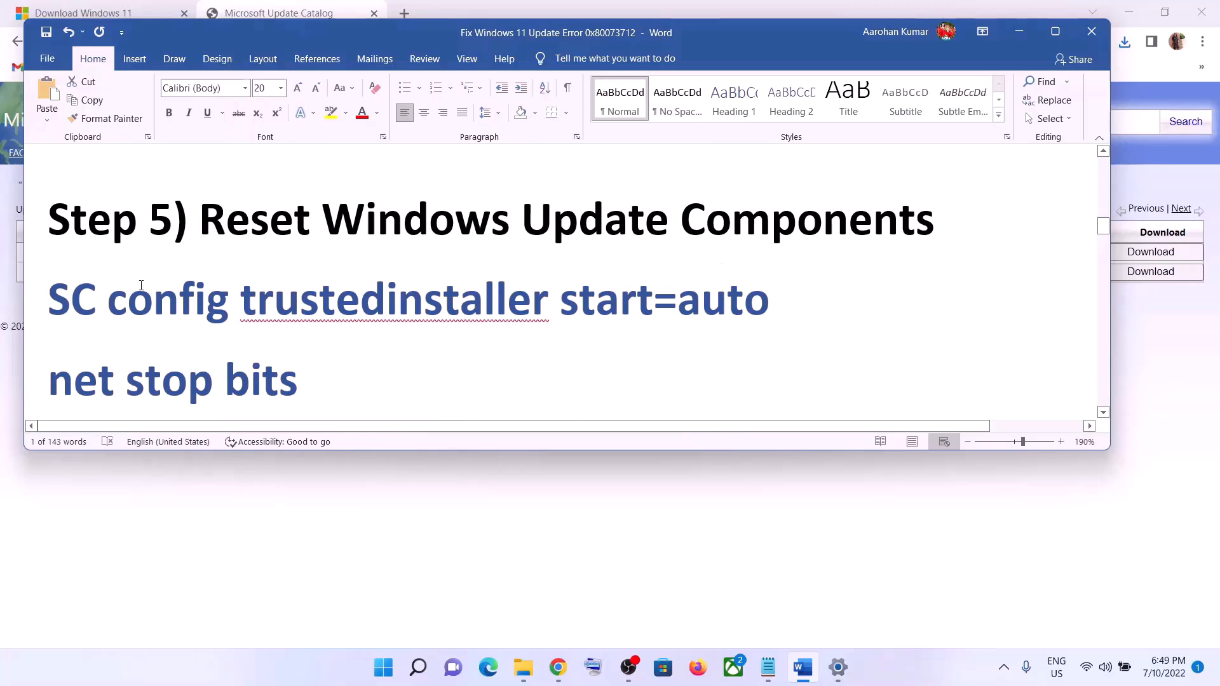
{"action": "left_click_drag", "start_coordinate": [51, 291], "coordinate": [403, 365]}
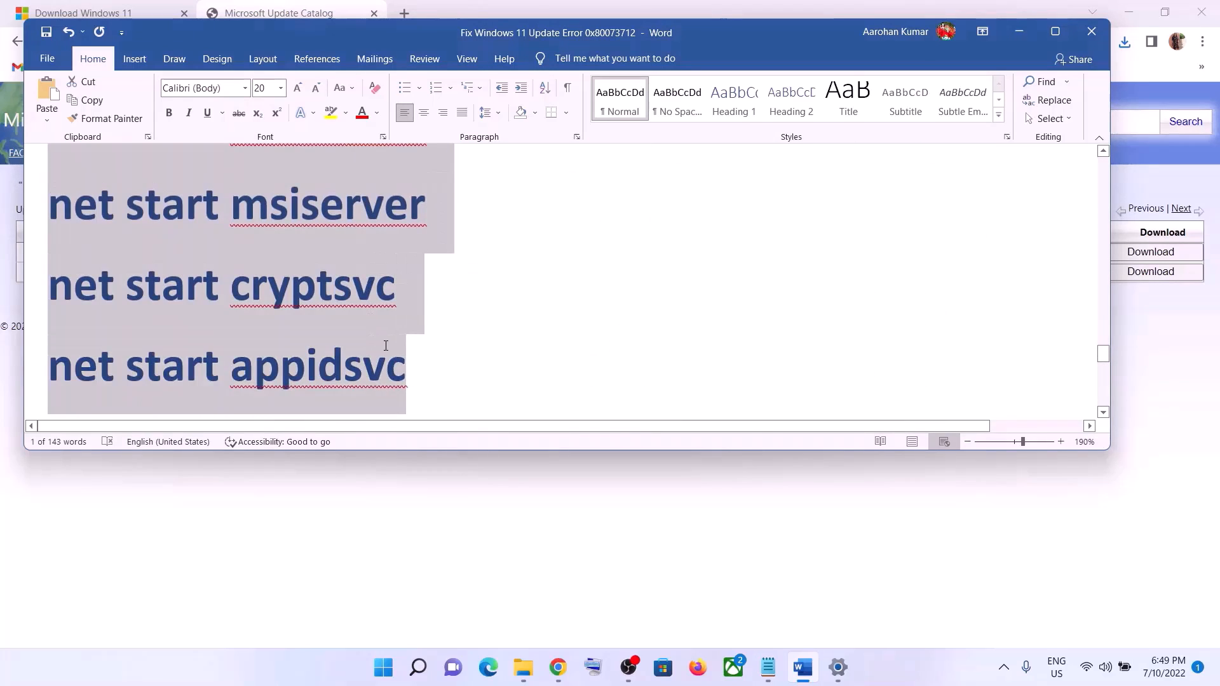
{"action": "right_click", "coordinate": [288, 262]}
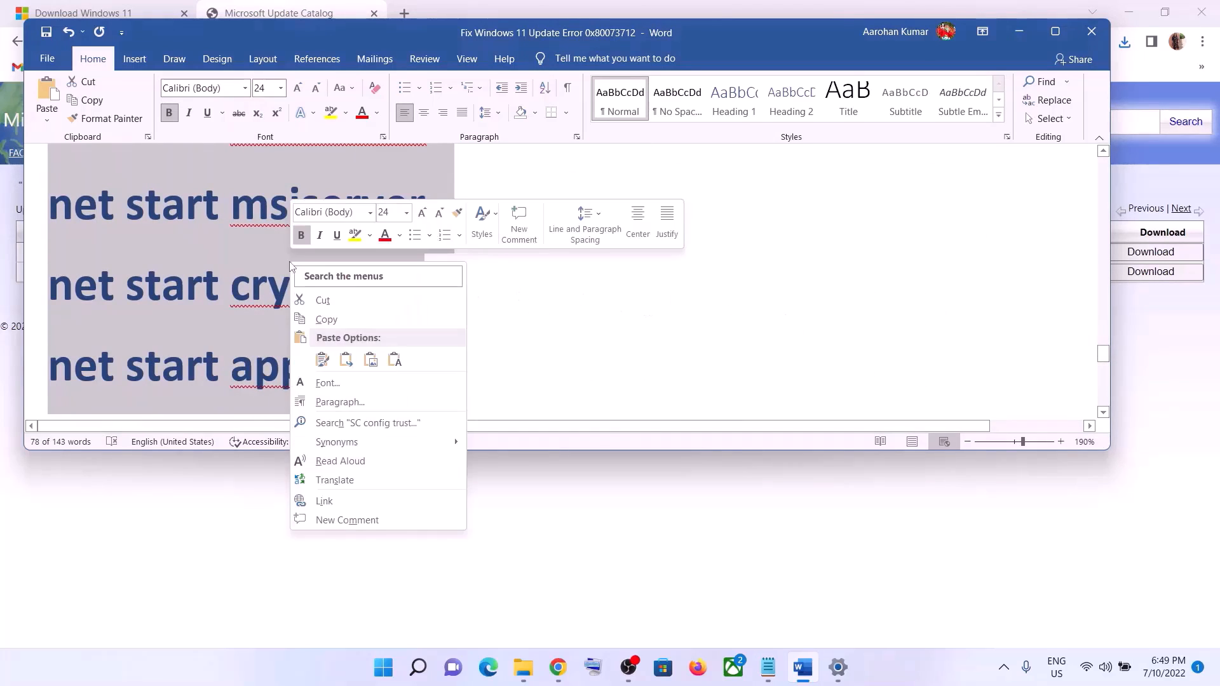
{"action": "left_click", "coordinate": [330, 318]}
- Open Notepad and paste the copied Windows Update reset commands into a blank file
{"action": "left_click", "coordinate": [380, 669]}
{"action": "type", "text": "note"}
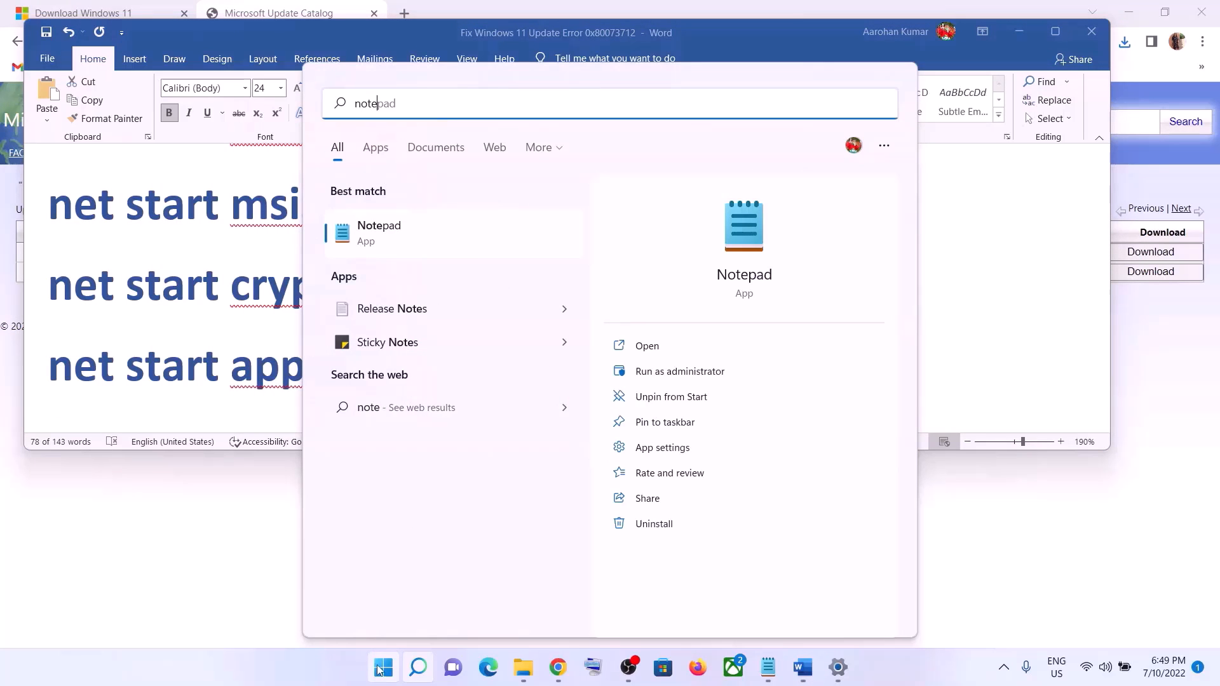
{"action": "left_click", "coordinate": [426, 216]}
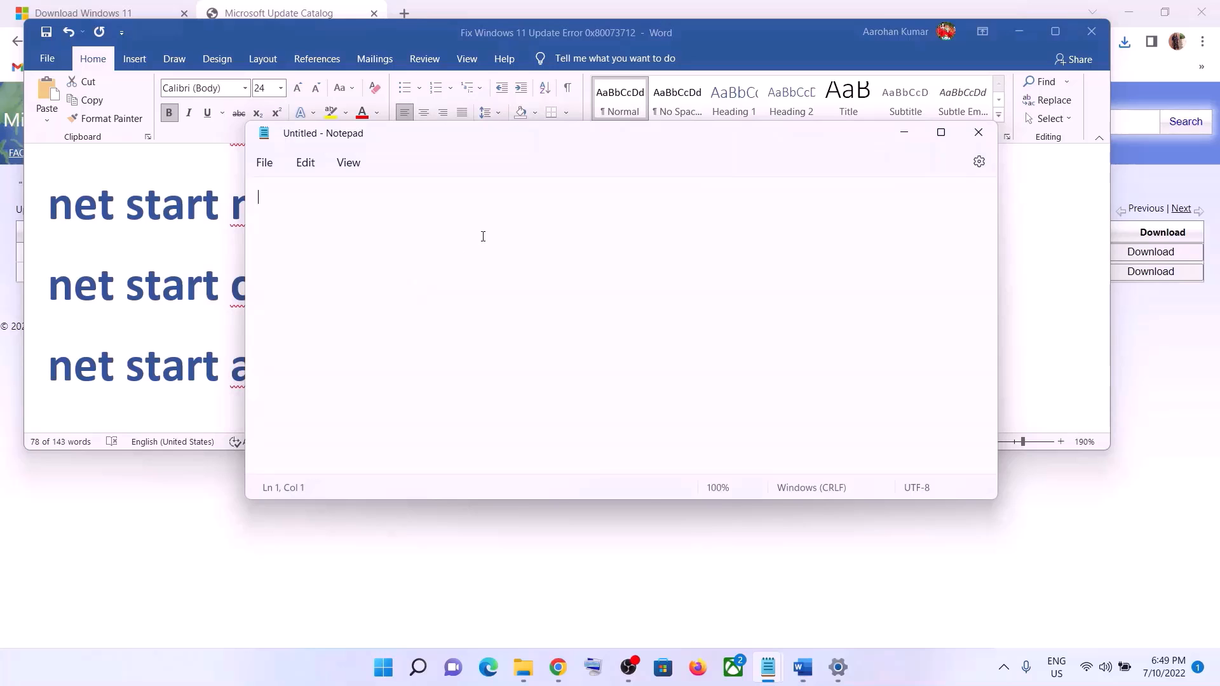
{"action": "right_click", "coordinate": [483, 236]}
{"action": "left_click", "coordinate": [533, 353]}
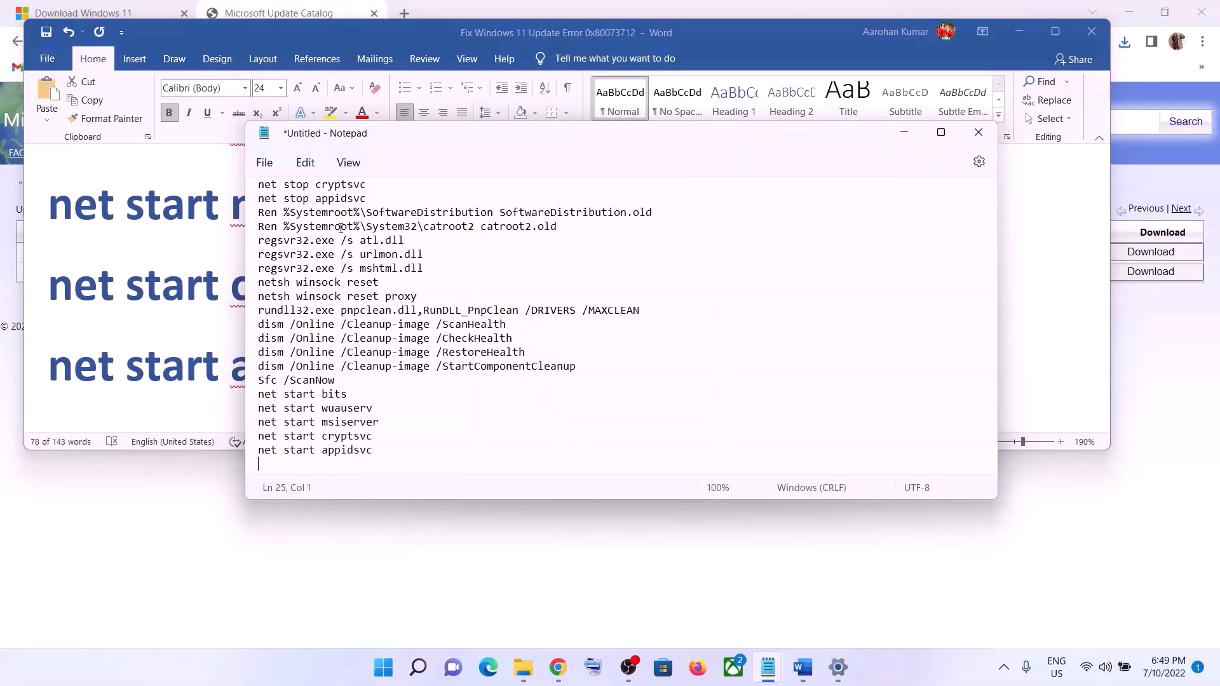
- Start saving the Notepad file to the Desktop, and copy the file name Wufix.bat from the Word document
{"action": "left_click", "coordinate": [265, 162]}
{"action": "left_click", "coordinate": [311, 294]}
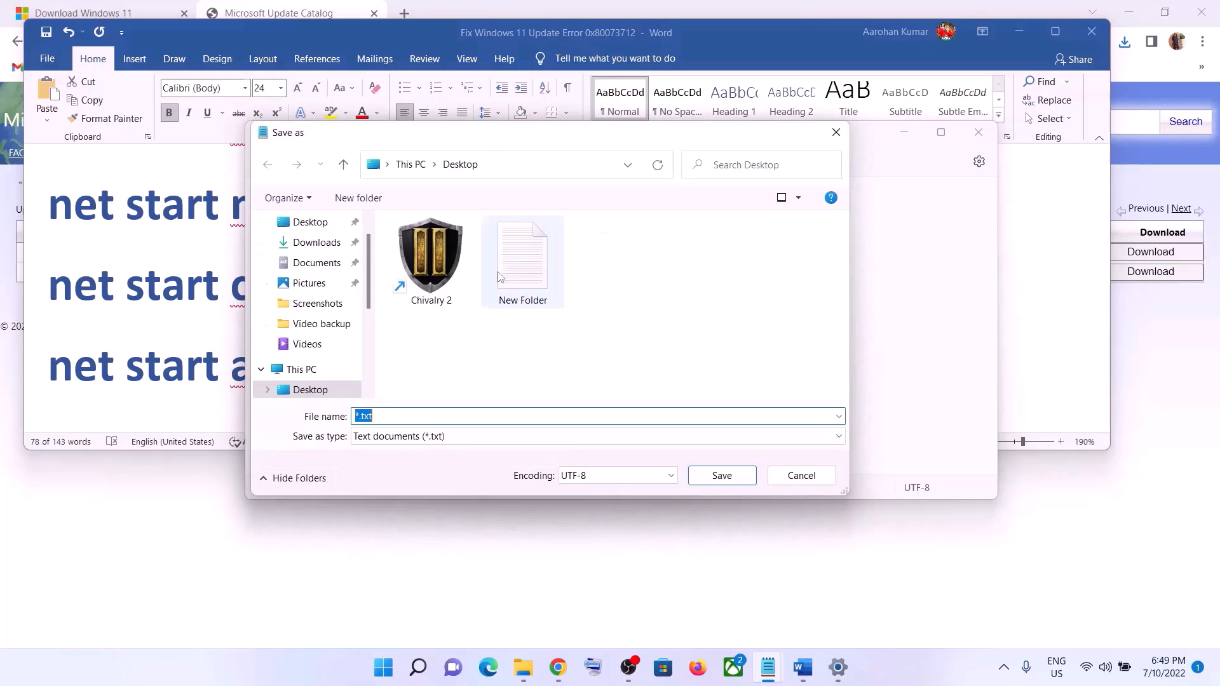
{"action": "left_click", "coordinate": [327, 229]}
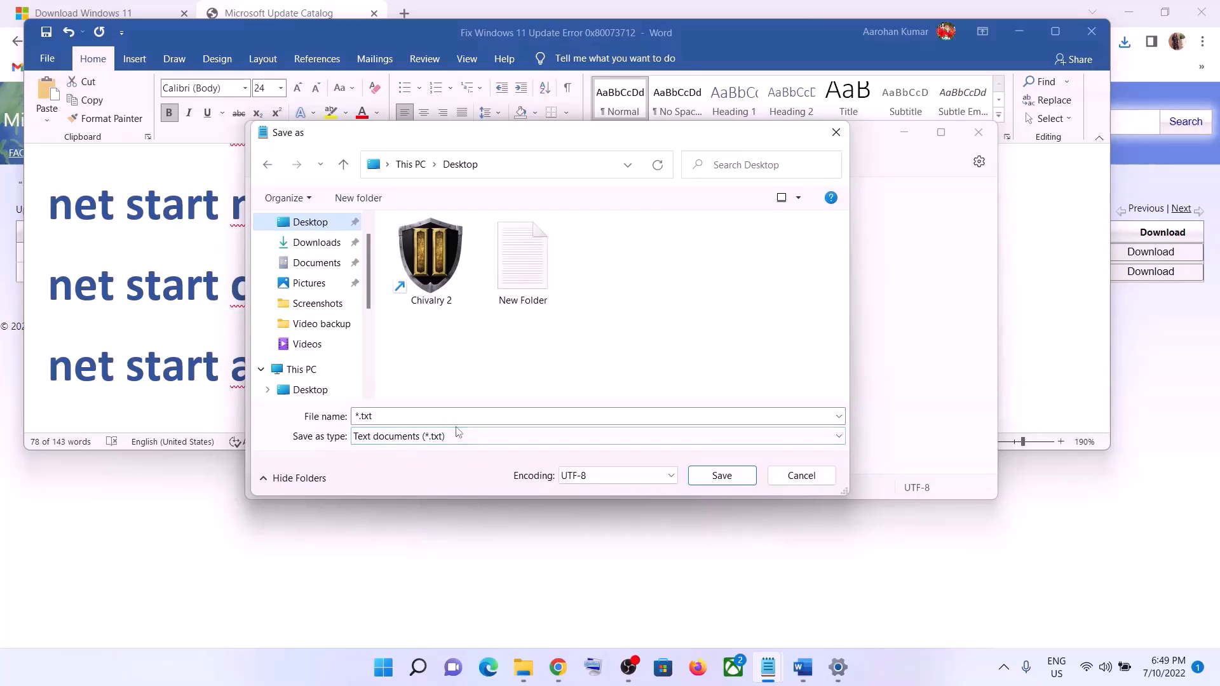
{"action": "left_click", "coordinate": [192, 363]}
{"action": "scroll", "coordinate": [275, 321], "scroll_direction": "down", "scroll_amount": 5}
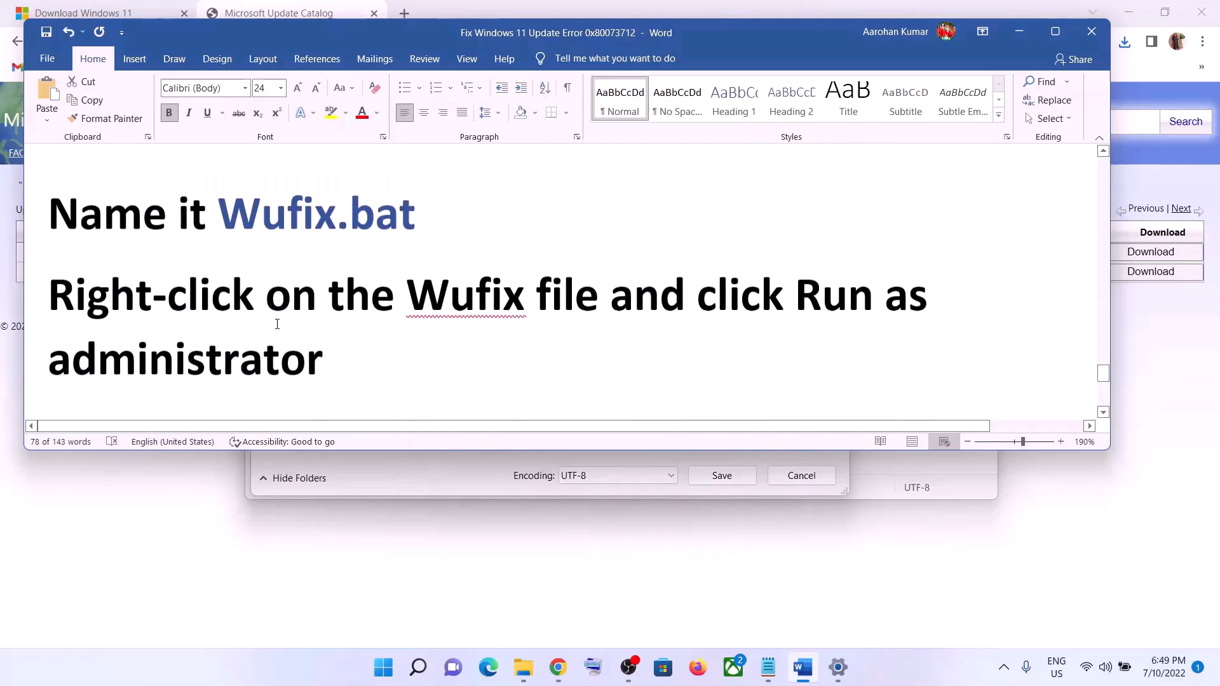
{"action": "left_click_drag", "start_coordinate": [219, 210], "coordinate": [414, 215]}
{"action": "key", "text": "ctrl+c"}
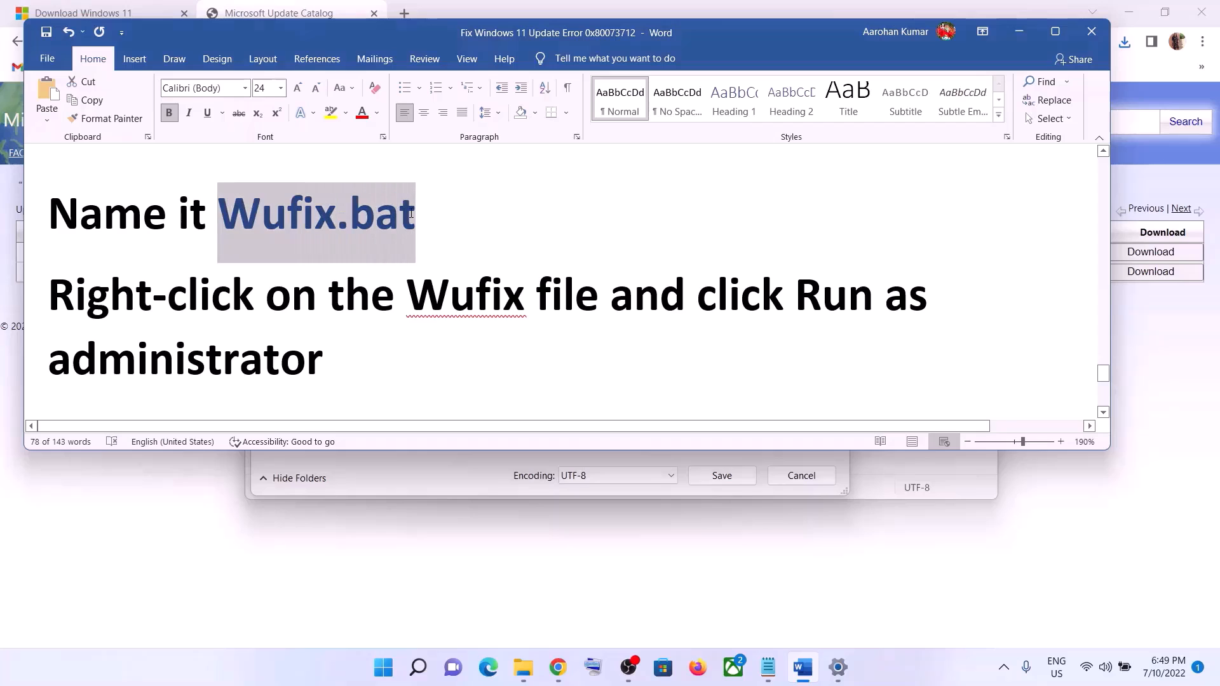
- Save the Notepad file on the Desktop as Wufix.bat with the All files type
{"action": "key", "text": "alt+Tab"}
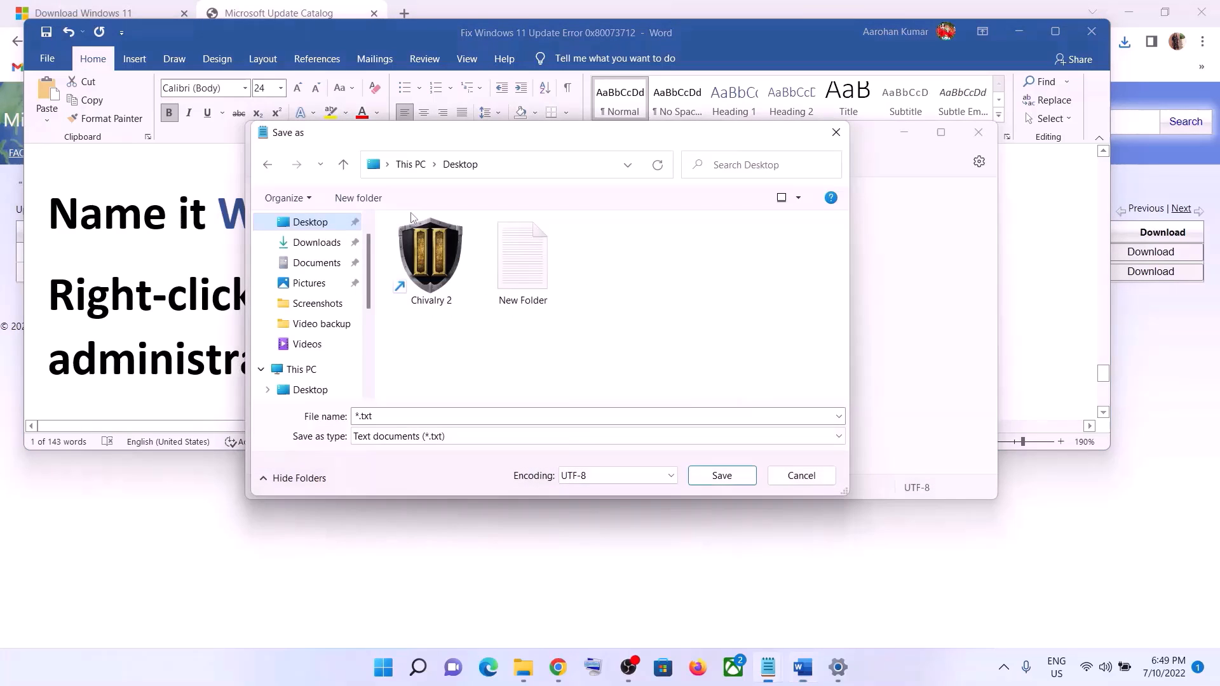
{"action": "left_click", "coordinate": [385, 415]}
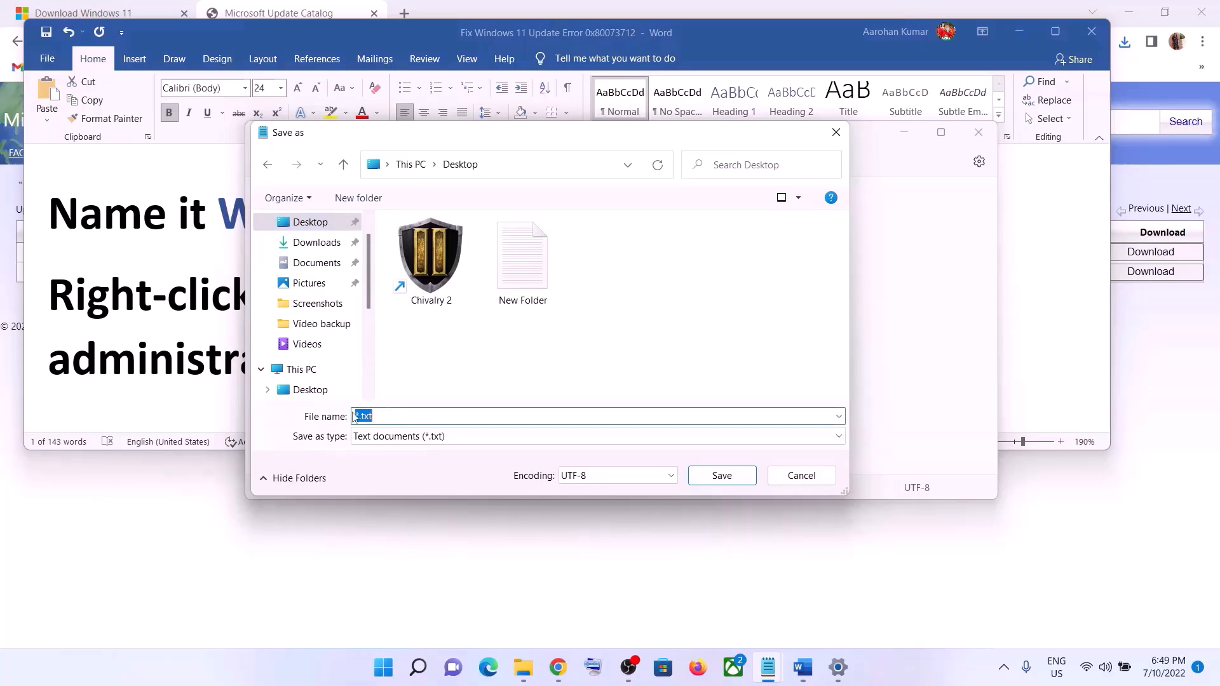
{"action": "key", "text": "ctrl+v"}
{"action": "left_click", "coordinate": [381, 437]}
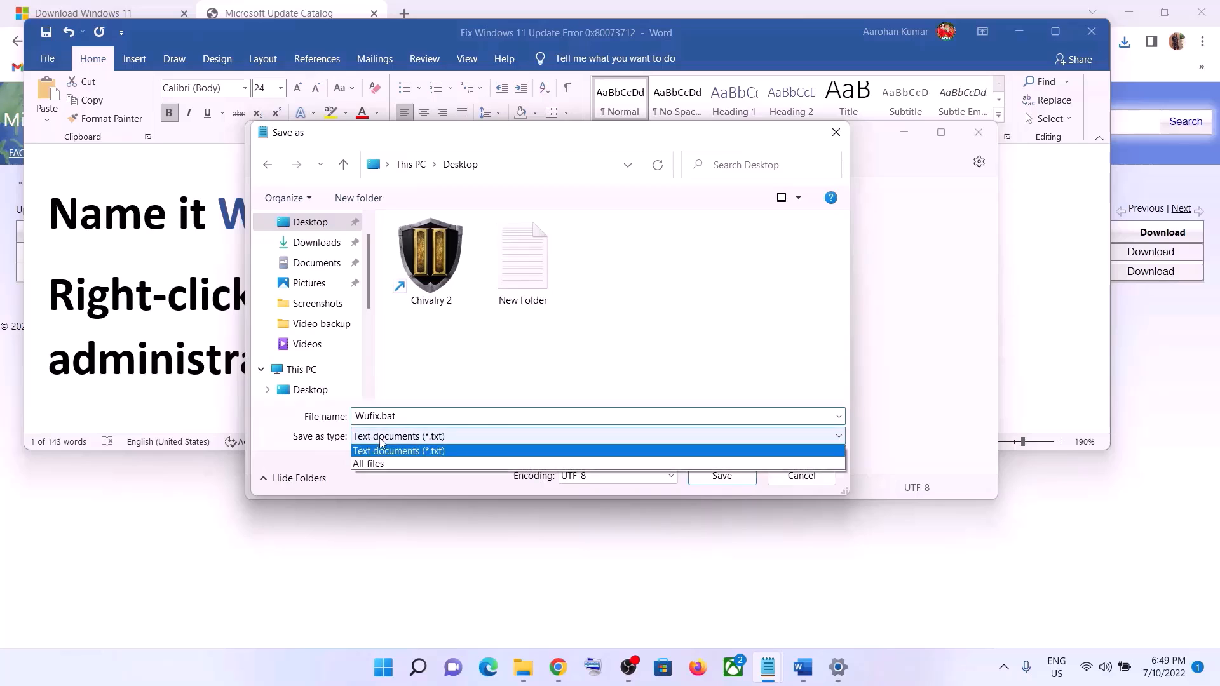
{"action": "left_click", "coordinate": [375, 465]}
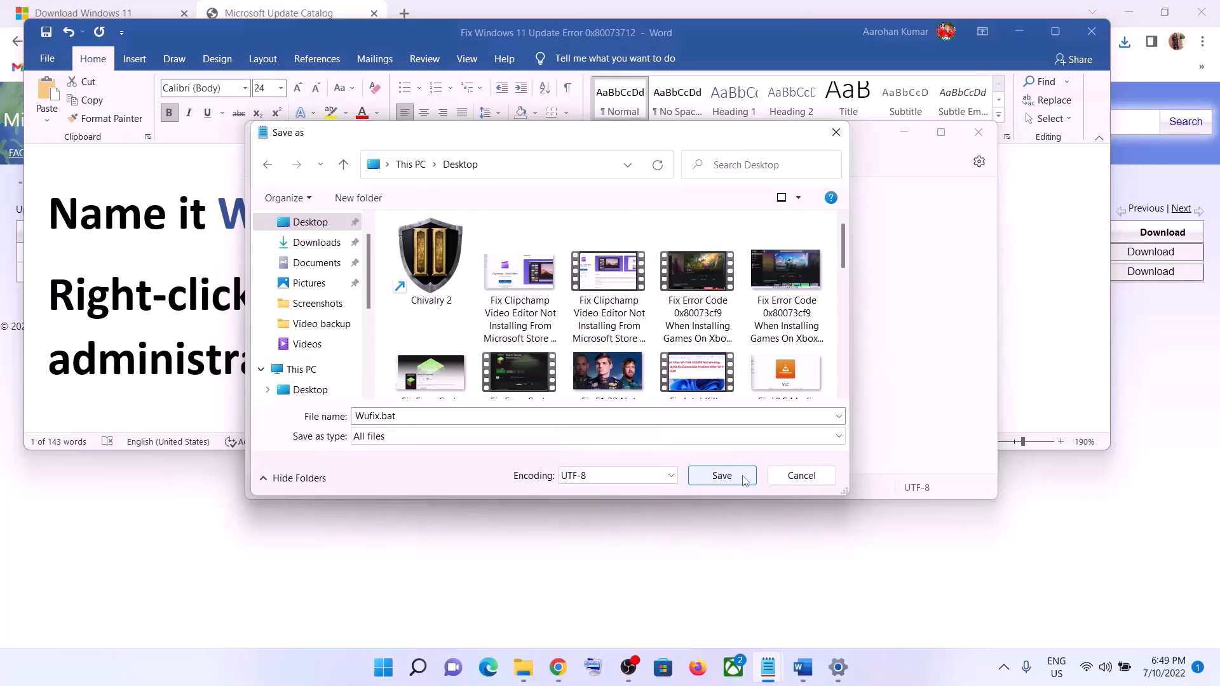
{"action": "left_click", "coordinate": [722, 476]}
- Show the desktop and run the Wufix batch file as administrator
{"action": "key", "text": "super+d"}
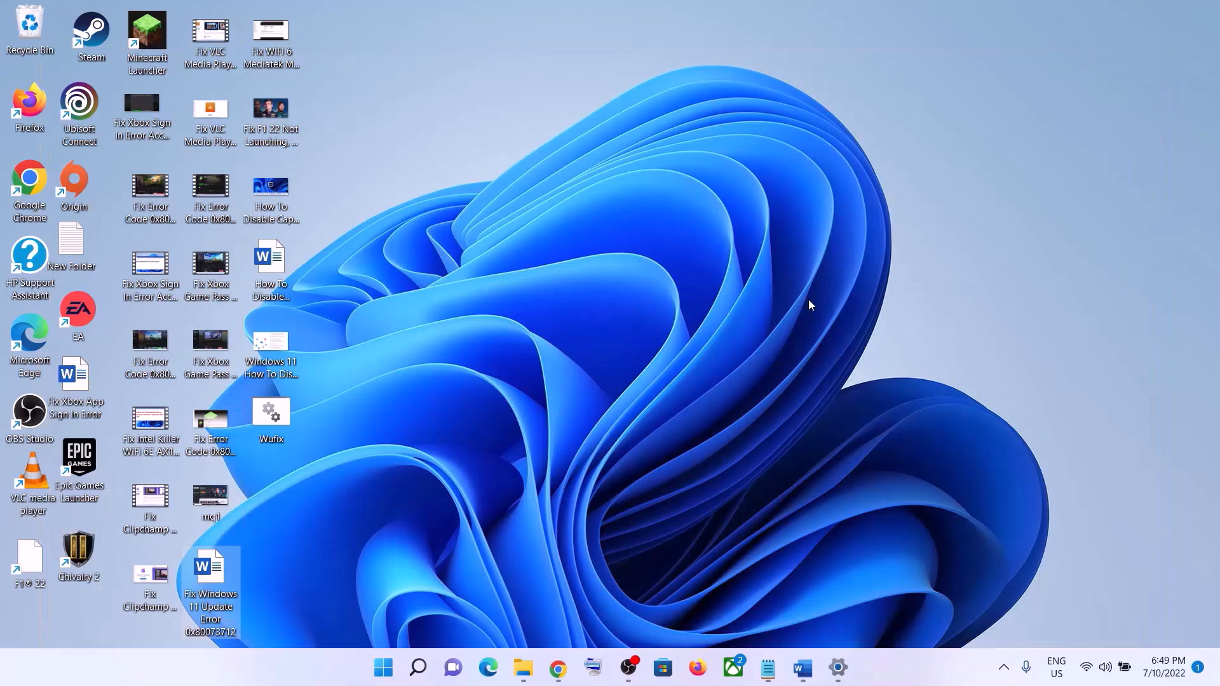
{"action": "right_click", "coordinate": [285, 418]}
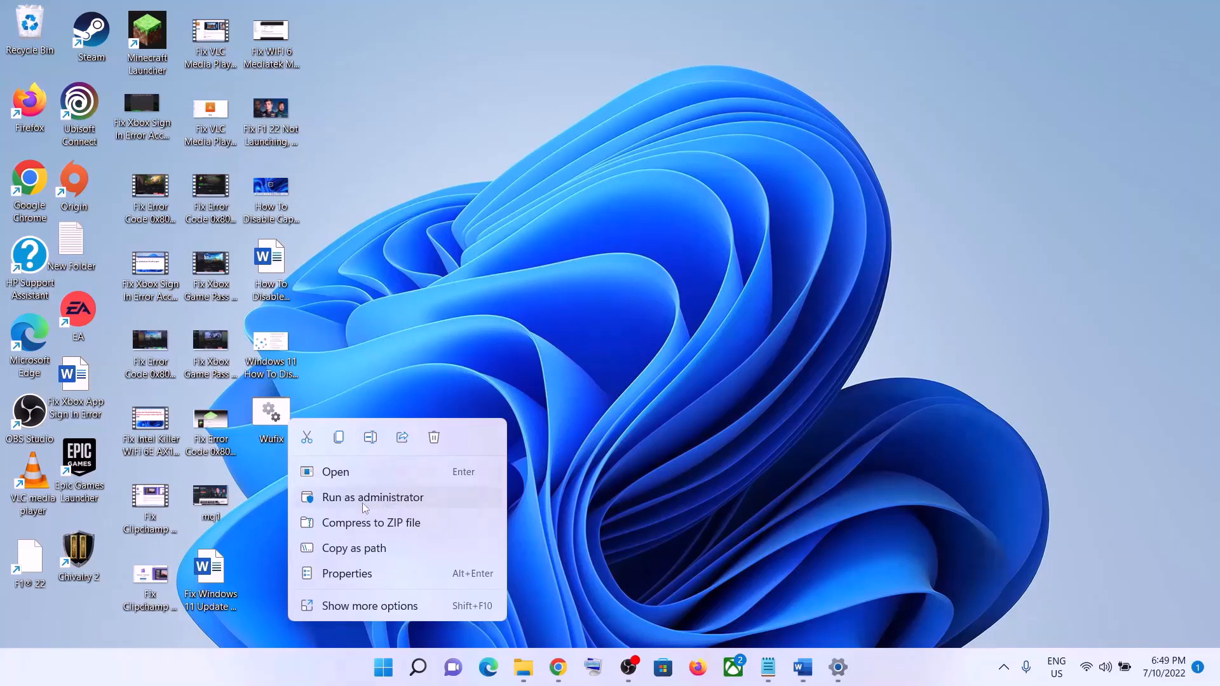
{"action": "left_click", "coordinate": [402, 498]}
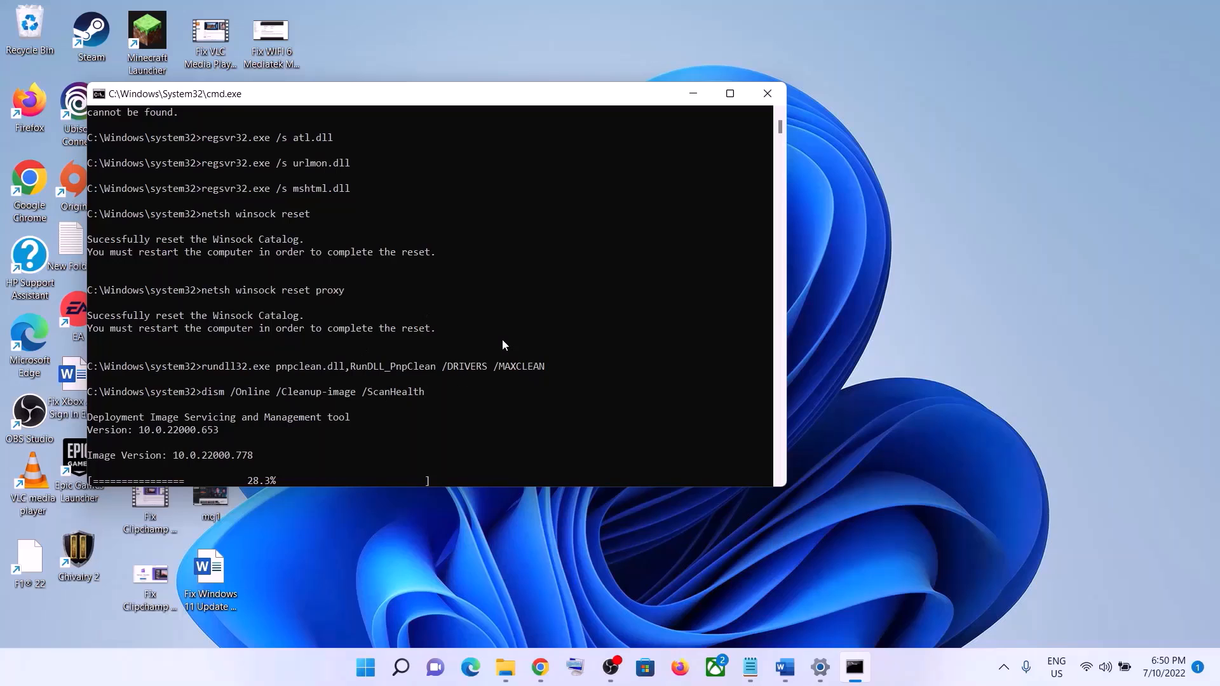
- Look up the Restart option among the PC's power options, then dismiss them without restarting
{"action": "left_click", "coordinate": [365, 667]}
{"action": "left_click", "coordinate": [807, 613]}
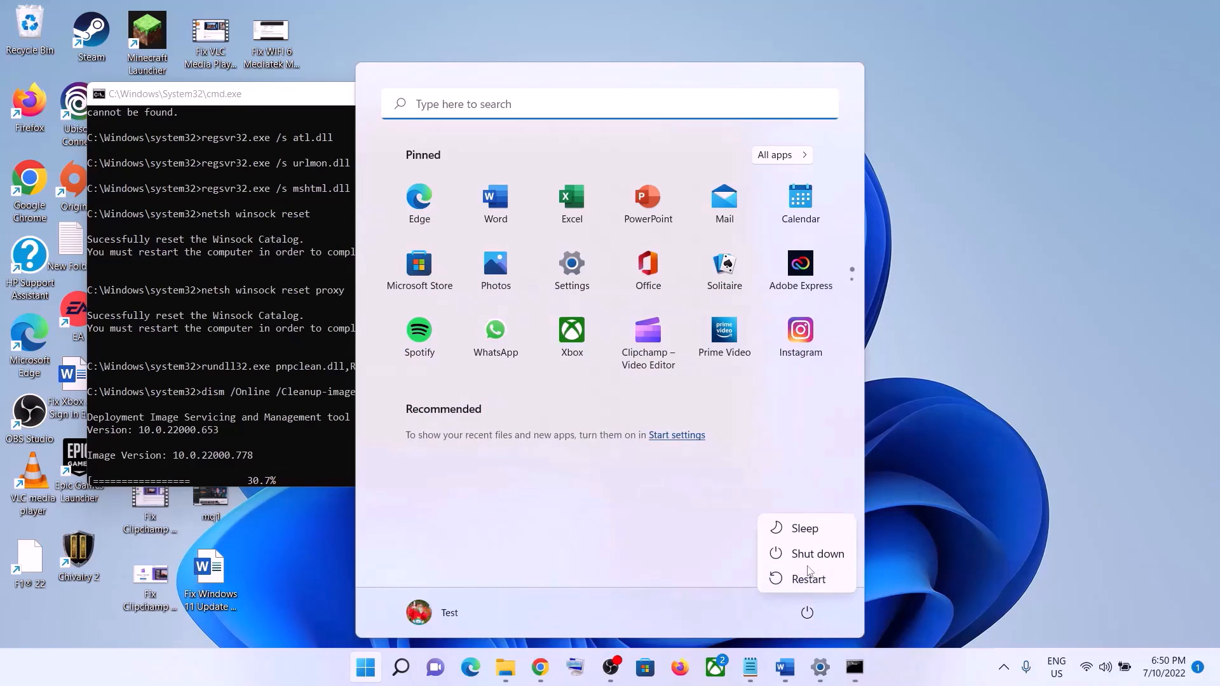
{"action": "left_click", "coordinate": [968, 513]}
{"action": "left_click", "coordinate": [967, 513]}
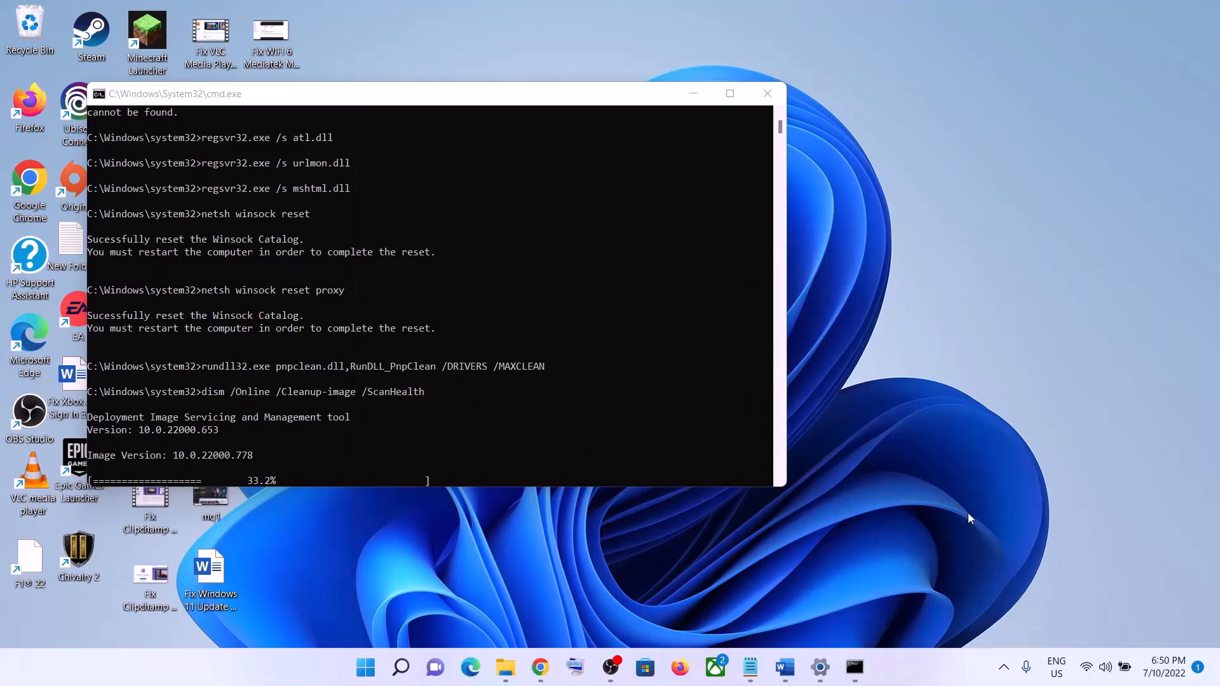
- Return to the Word document and review the Step 6 instructions on using the Media Creation Tool
{"action": "left_click", "coordinate": [820, 669]}
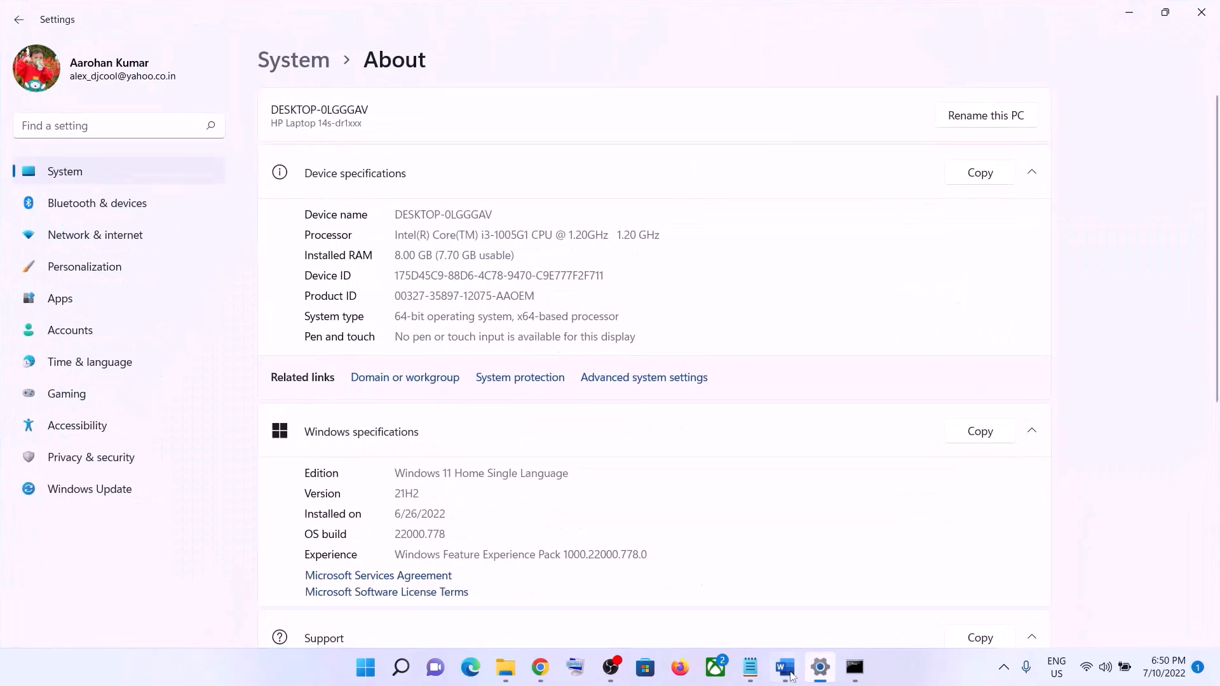
{"action": "left_click", "coordinate": [786, 669]}
{"action": "scroll", "coordinate": [548, 273], "scroll_direction": "down", "scroll_amount": 6}
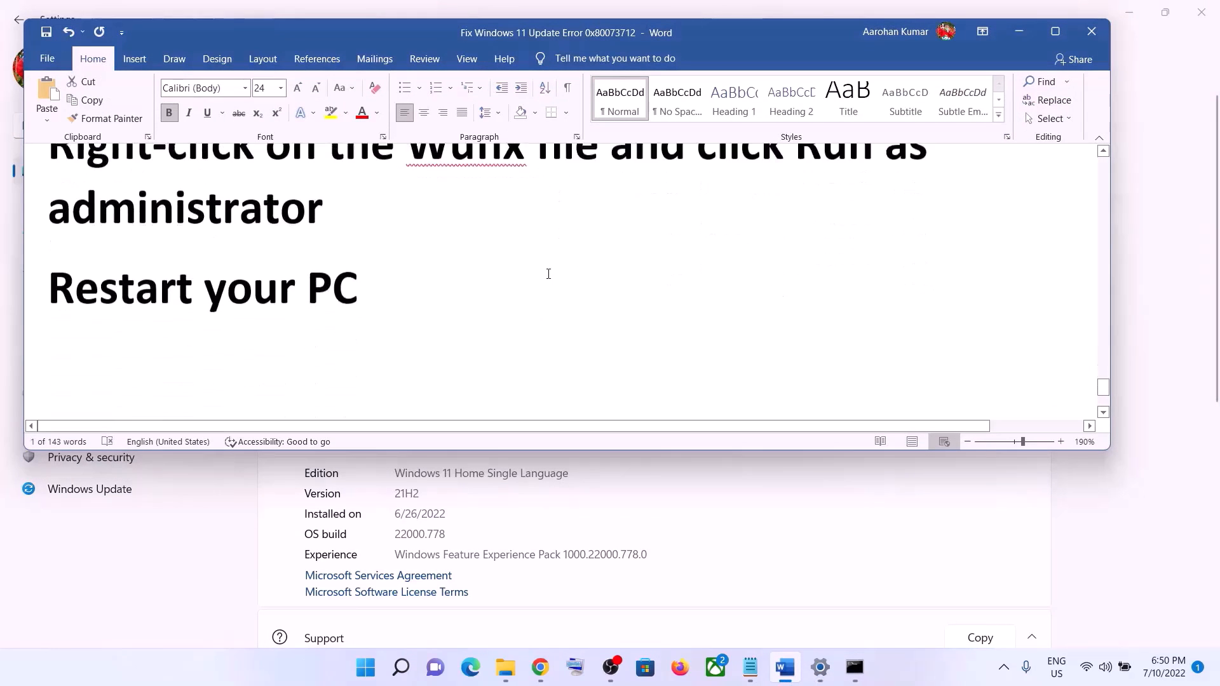
{"action": "scroll", "coordinate": [548, 275], "scroll_direction": "down", "scroll_amount": 1}
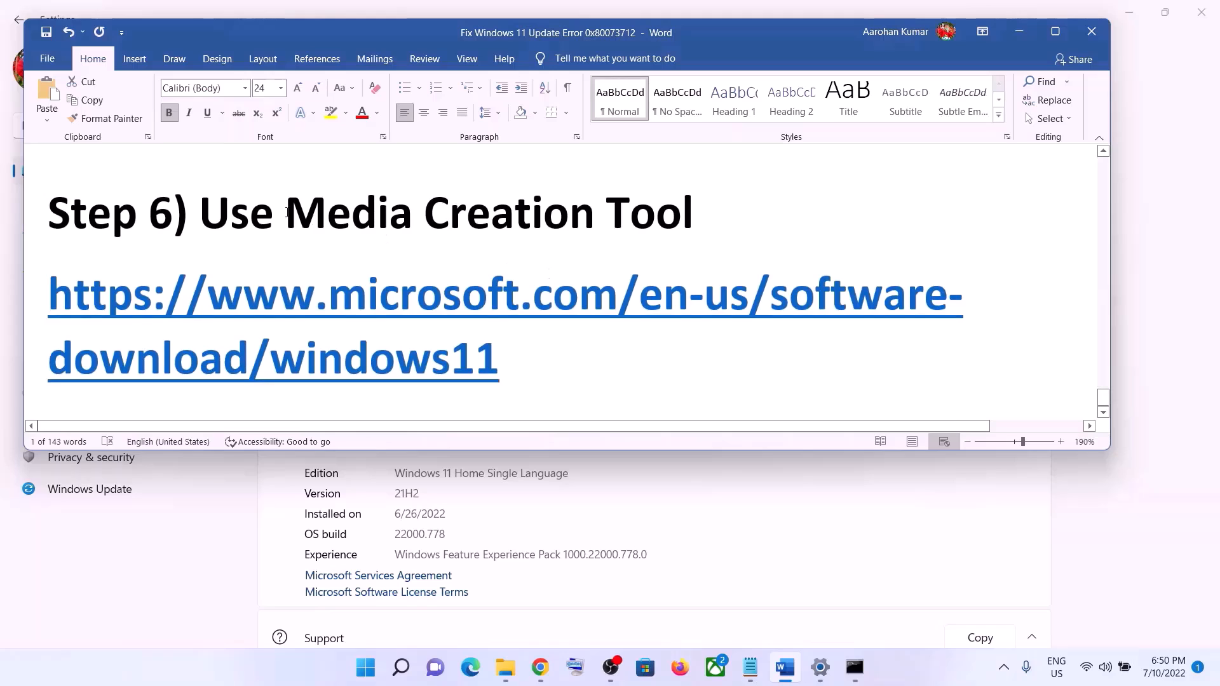
{"action": "left_click_drag", "start_coordinate": [199, 217], "coordinate": [644, 228]}
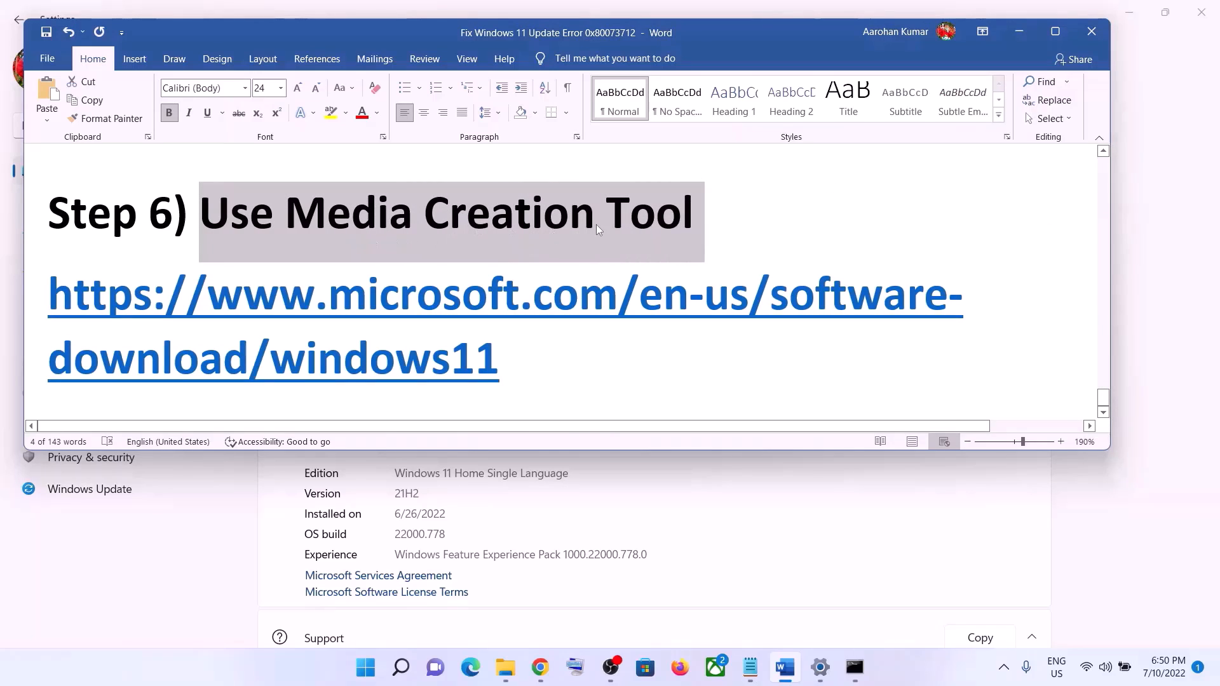
- Switch to Chrome, download the media creation tool from Create Windows 11 Installation Media, and launch it
{"action": "left_click", "coordinate": [887, 677]}
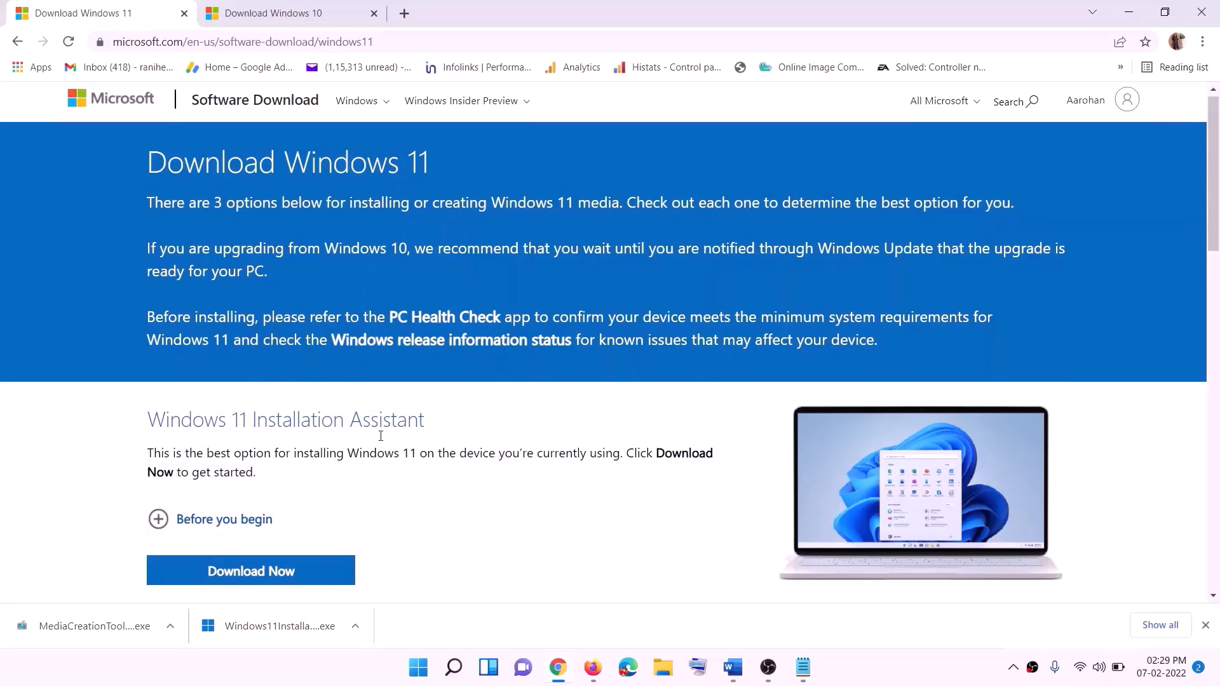
{"action": "scroll", "coordinate": [319, 504], "scroll_direction": "down", "scroll_amount": 5}
{"action": "left_click_drag", "start_coordinate": [225, 377], "coordinate": [335, 377]}
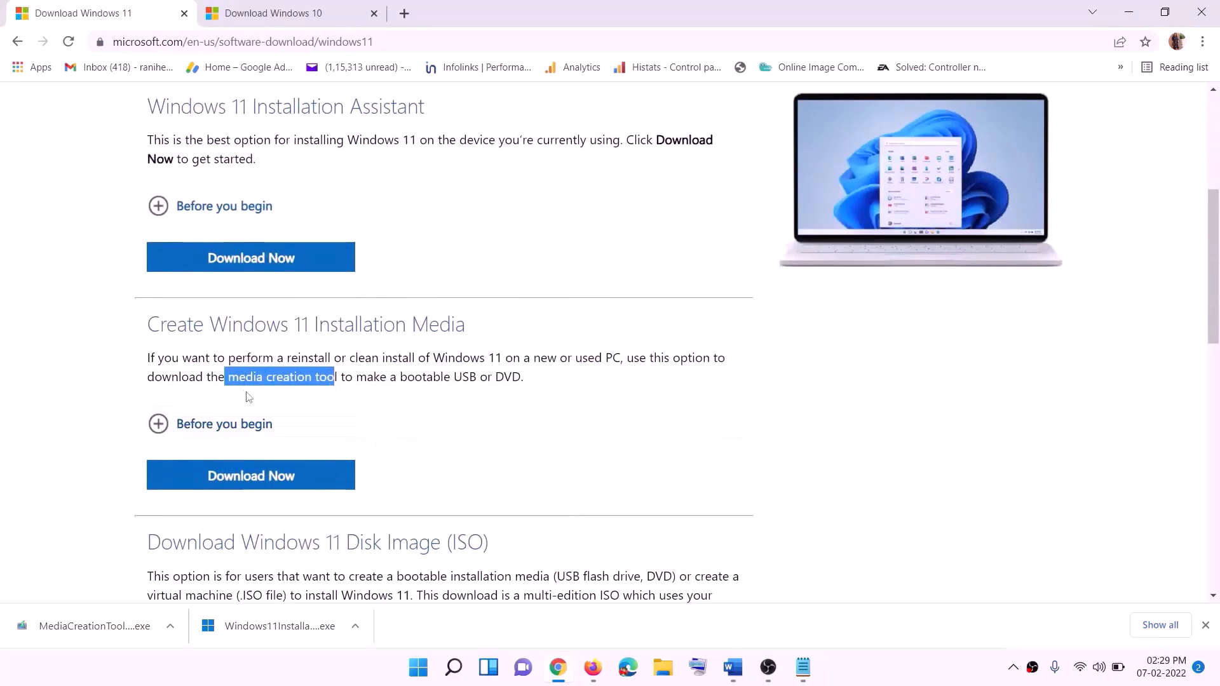
{"action": "left_click_drag", "start_coordinate": [228, 377], "coordinate": [353, 377]}
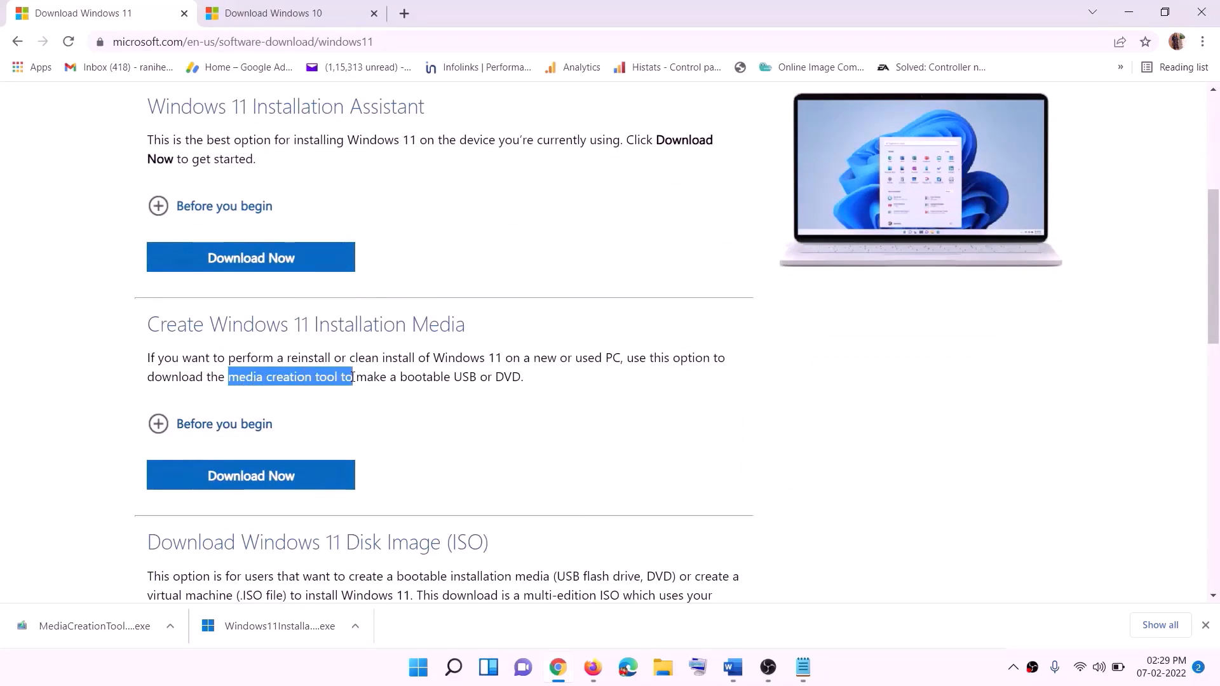
{"action": "left_click", "coordinate": [242, 485]}
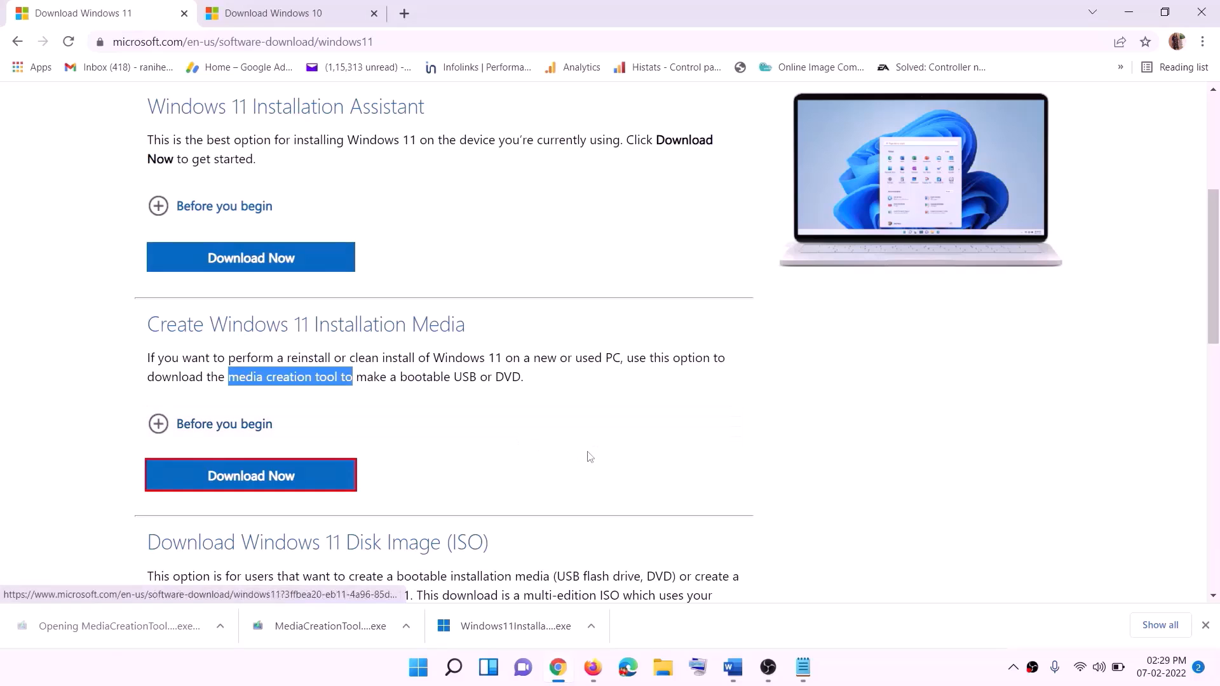
{"action": "left_click", "coordinate": [539, 468]}
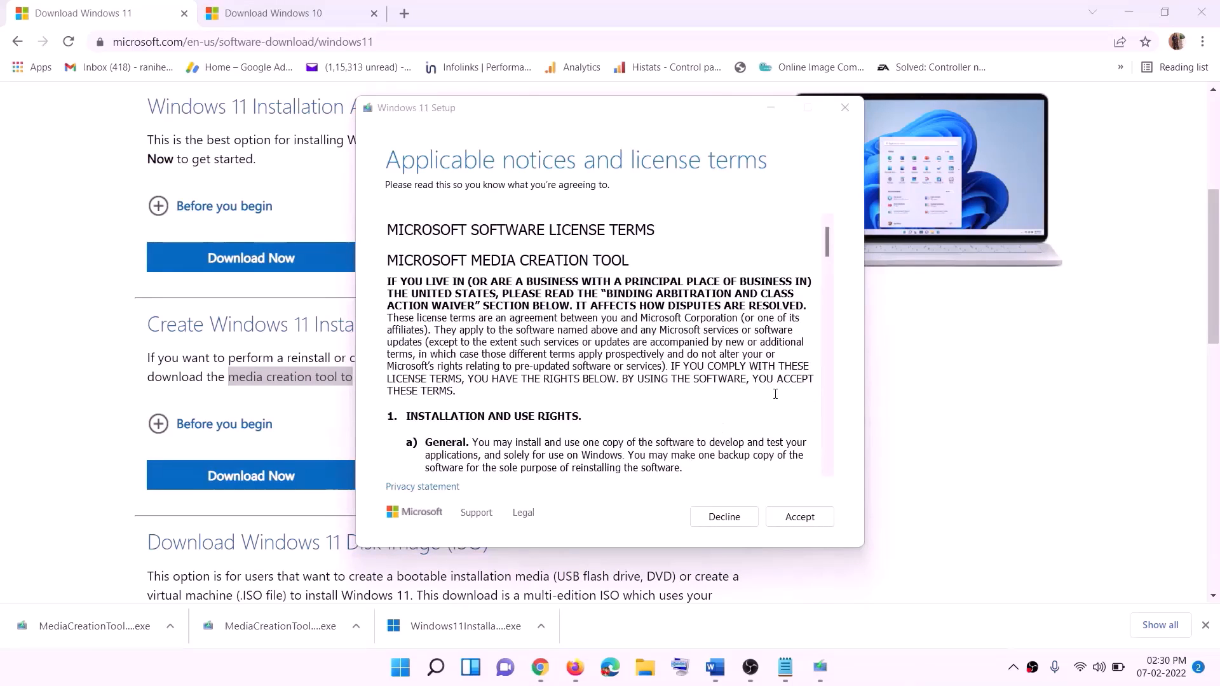
- Accept the Media Creation Tool license terms and continue with the recommended language and edition for this PC
{"action": "left_click", "coordinate": [788, 517]}
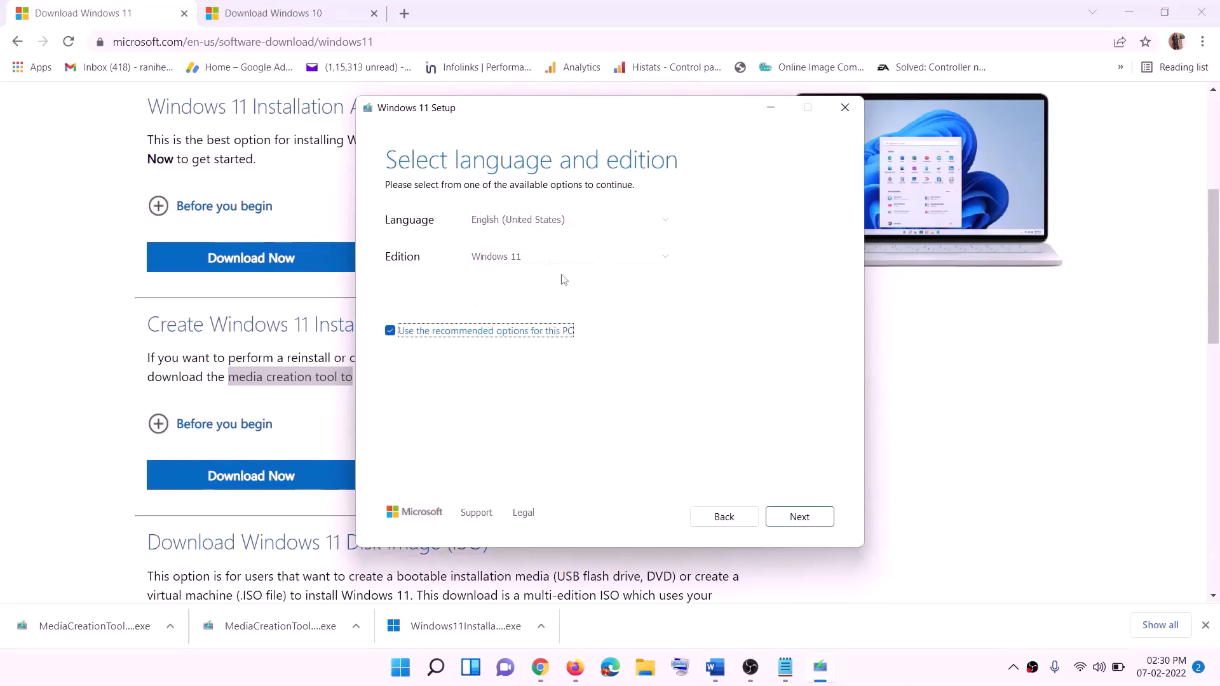
{"action": "left_click", "coordinate": [791, 516]}
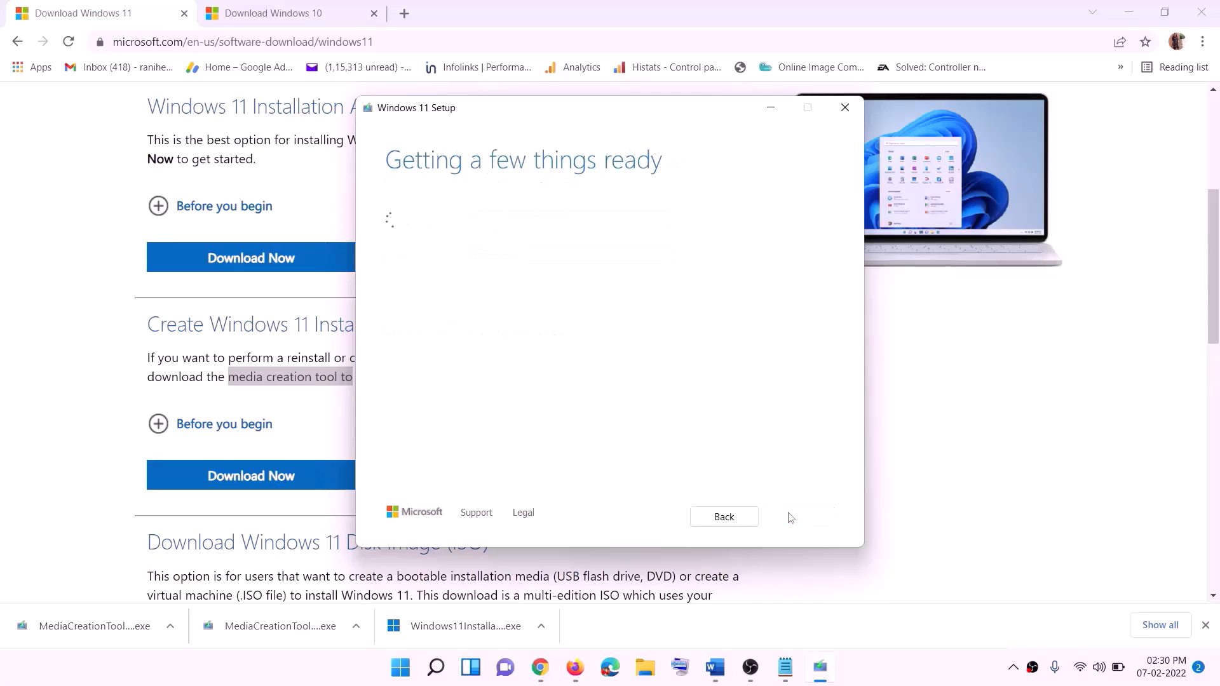
- Choose ISO file as the installation media and save it to the Desktop under the name Windows
{"action": "left_click", "coordinate": [431, 274]}
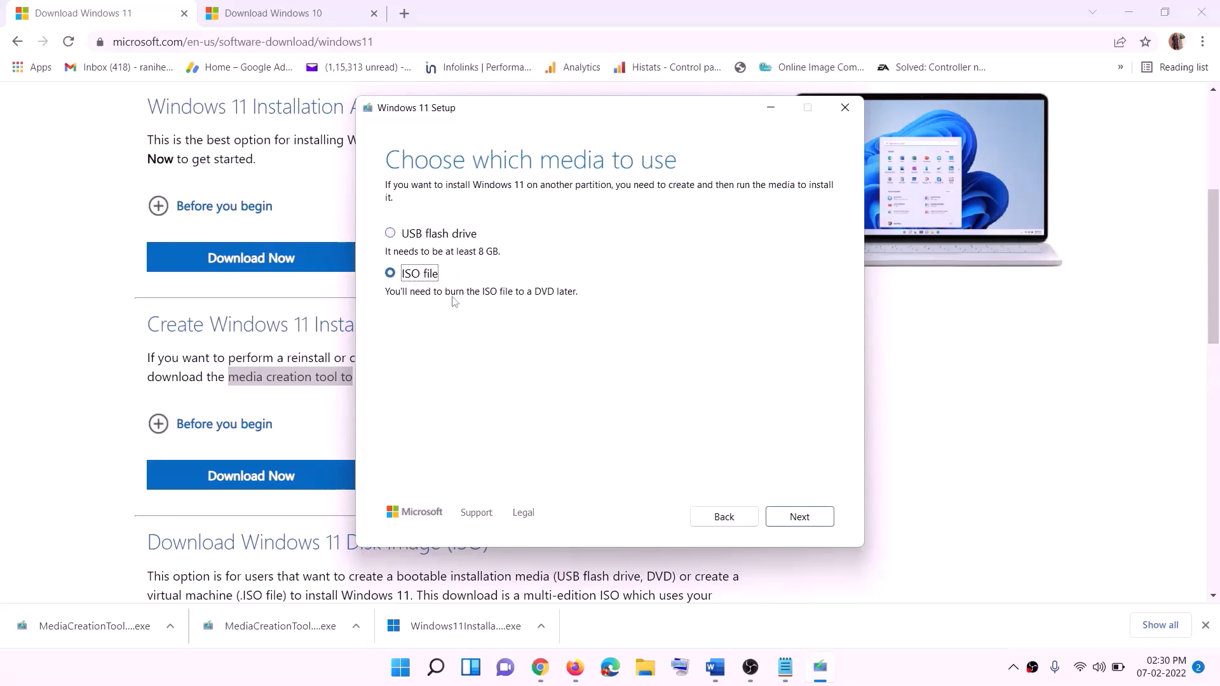
{"action": "left_click", "coordinate": [805, 515]}
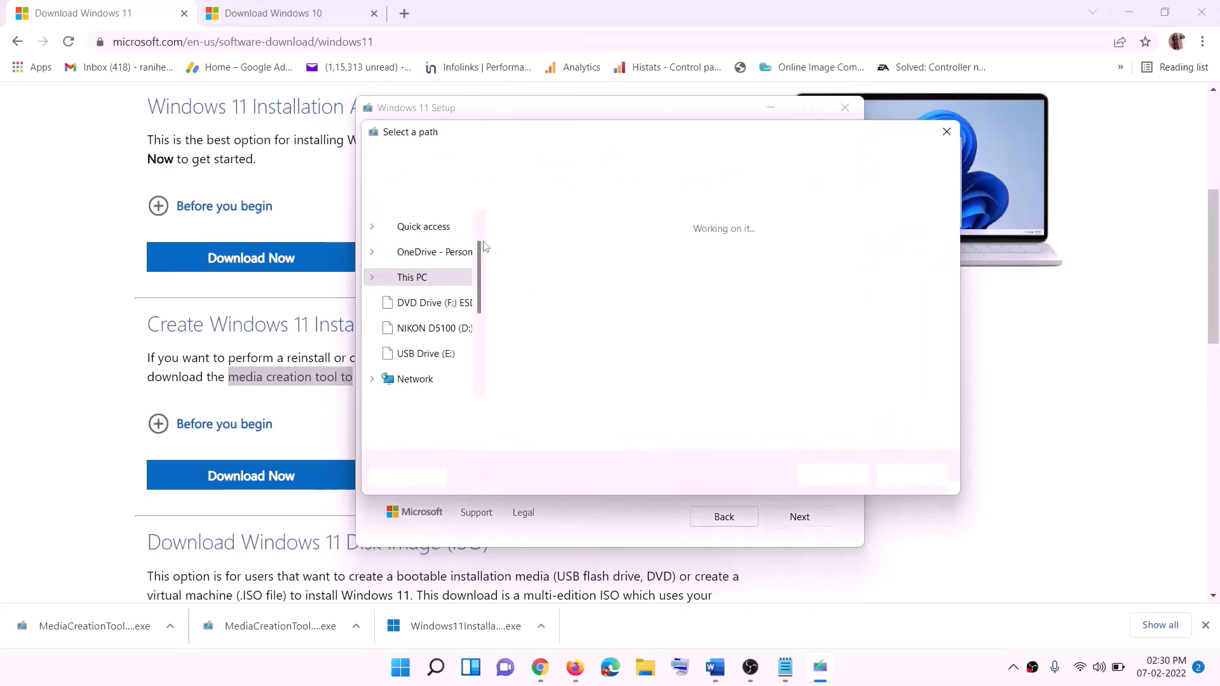
{"action": "scroll", "coordinate": [421, 328], "scroll_direction": "up", "scroll_amount": 2}
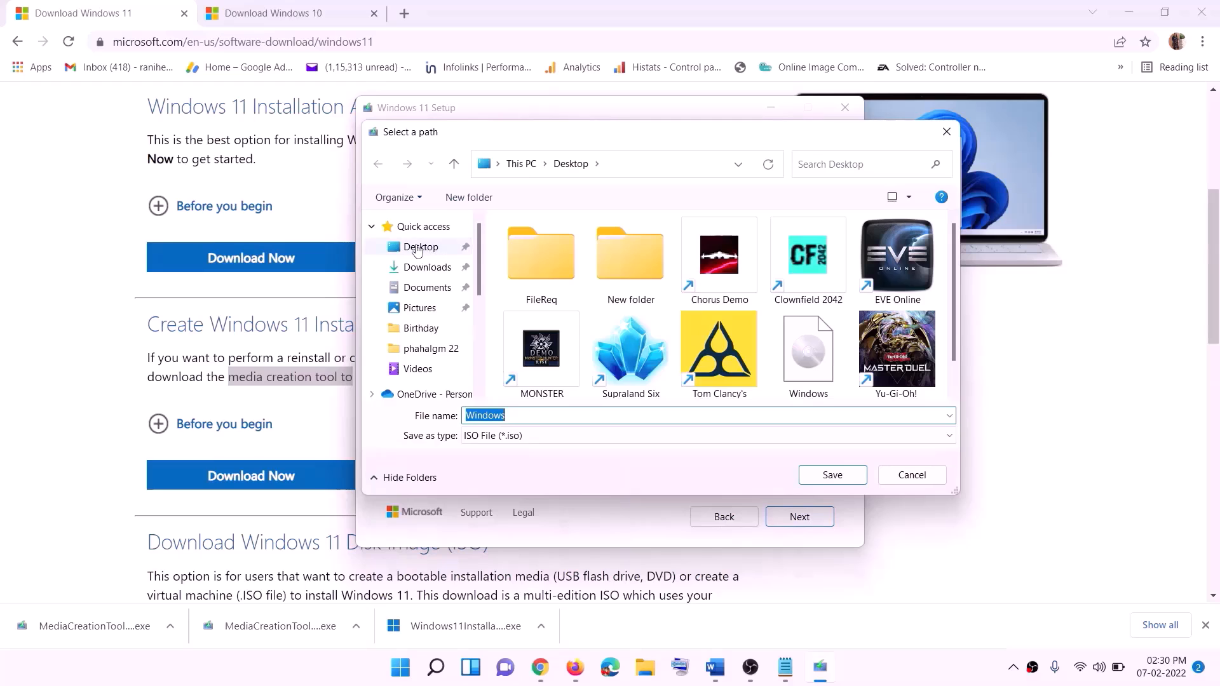
{"action": "left_click", "coordinate": [441, 247]}
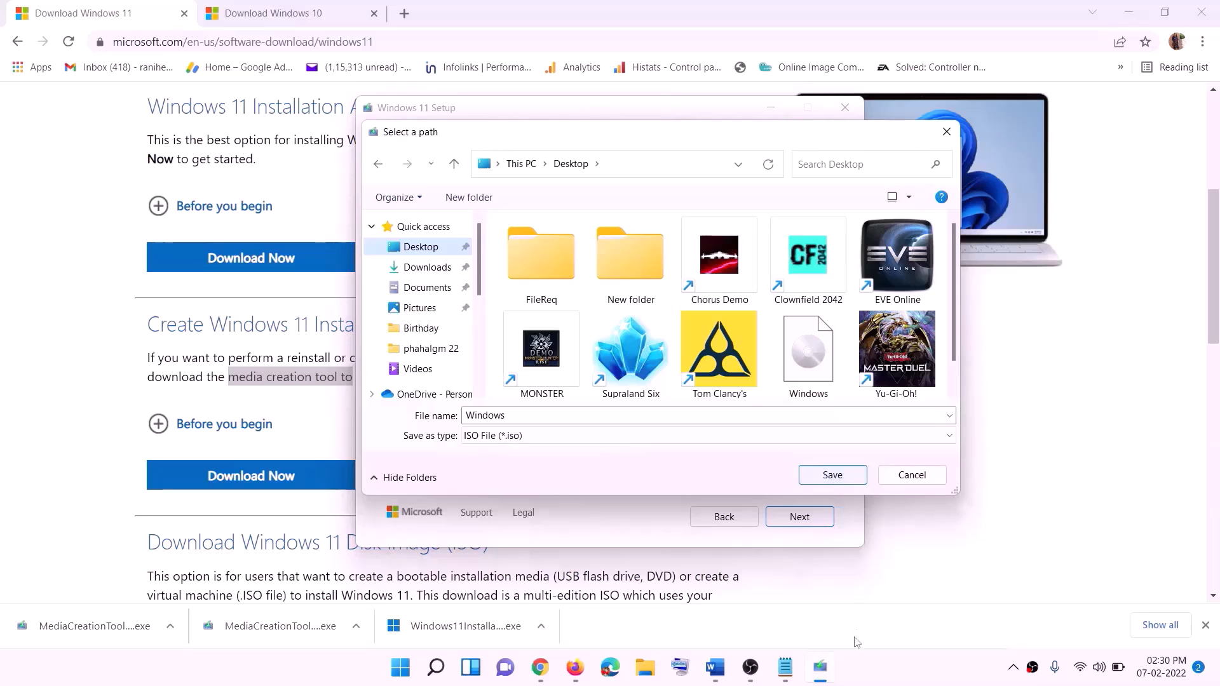
{"action": "left_click", "coordinate": [837, 477]}
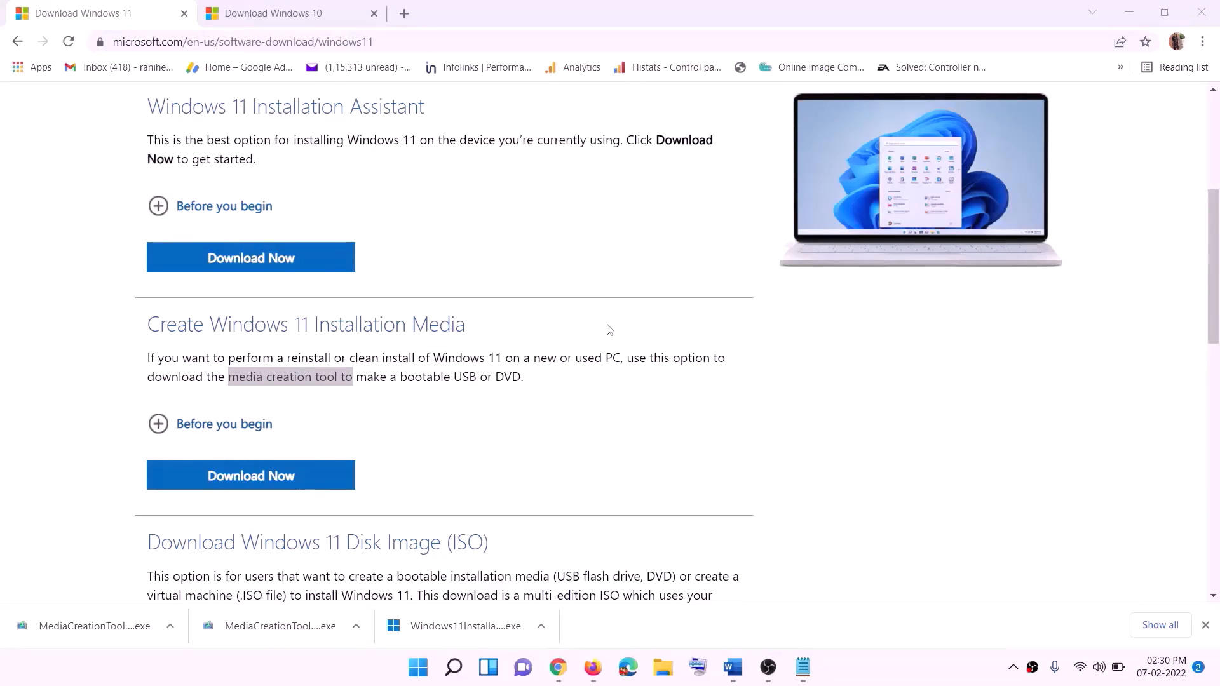
- Show the desktop, move the Windows ISO file above the Firefox shortcut, and open it to mount its contents
{"action": "key", "text": "super+d"}
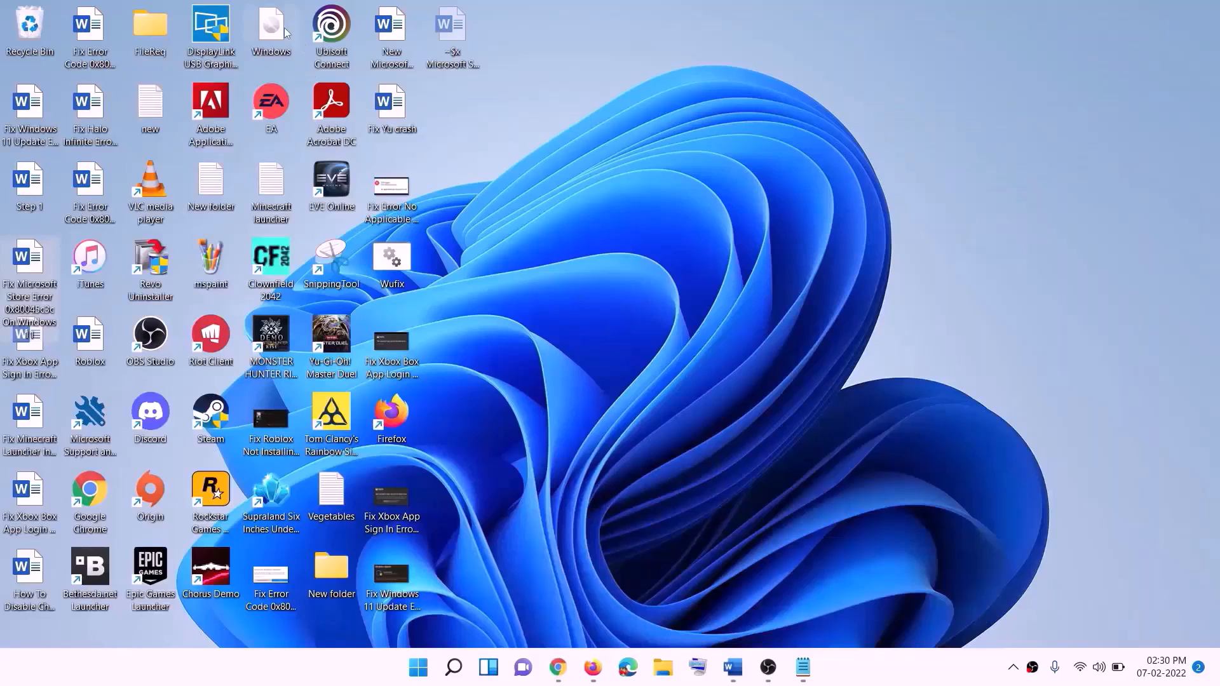
{"action": "left_click_drag", "start_coordinate": [284, 32], "coordinate": [487, 392]}
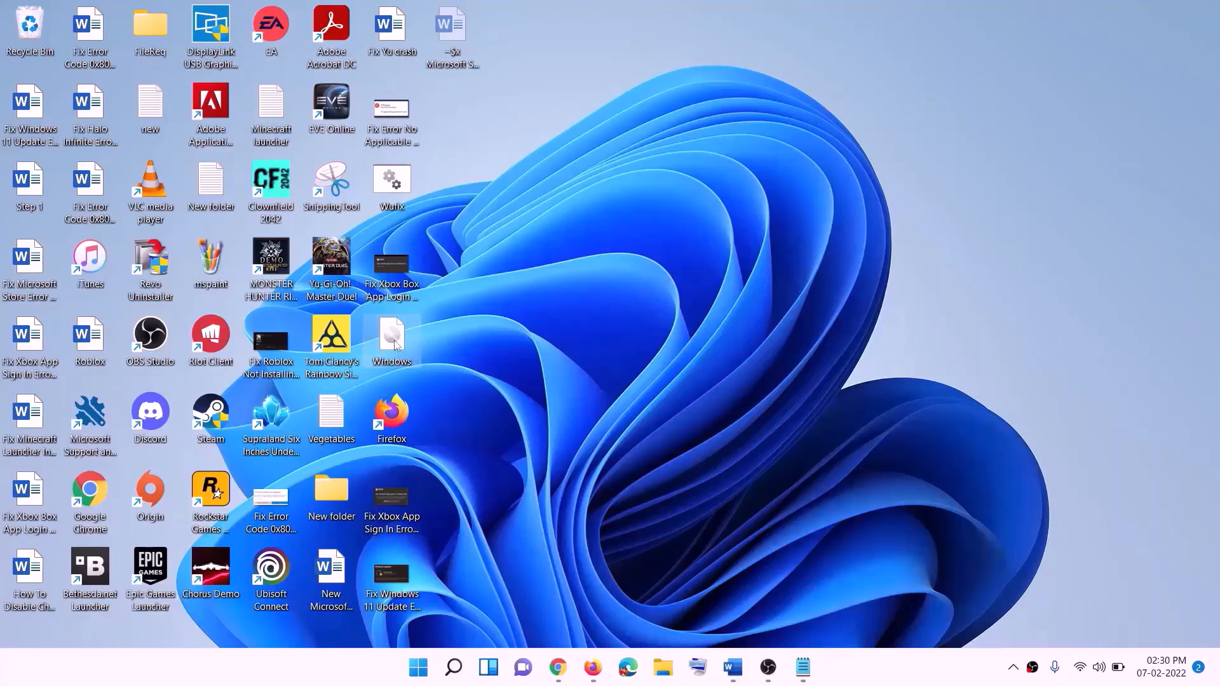
{"action": "double_click", "coordinate": [396, 346]}
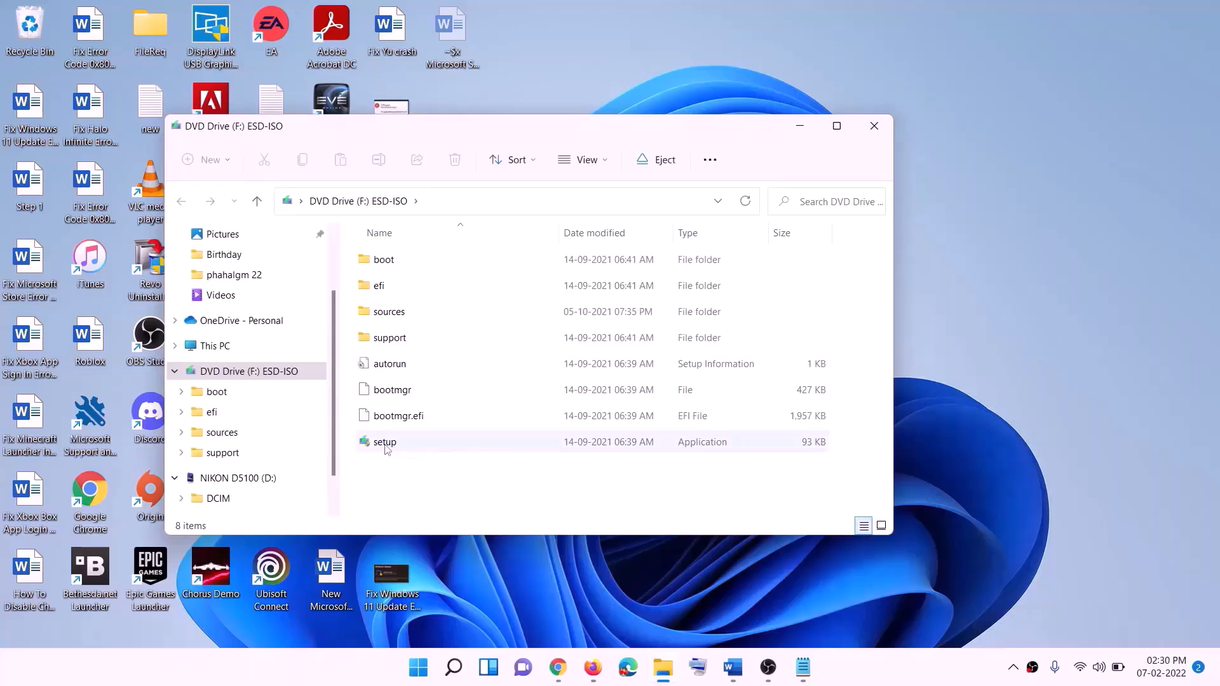
- Run setup from the mounted ESD-ISO DVD drive and continue past the Install Windows 11 introduction
{"action": "left_click", "coordinate": [386, 445]}
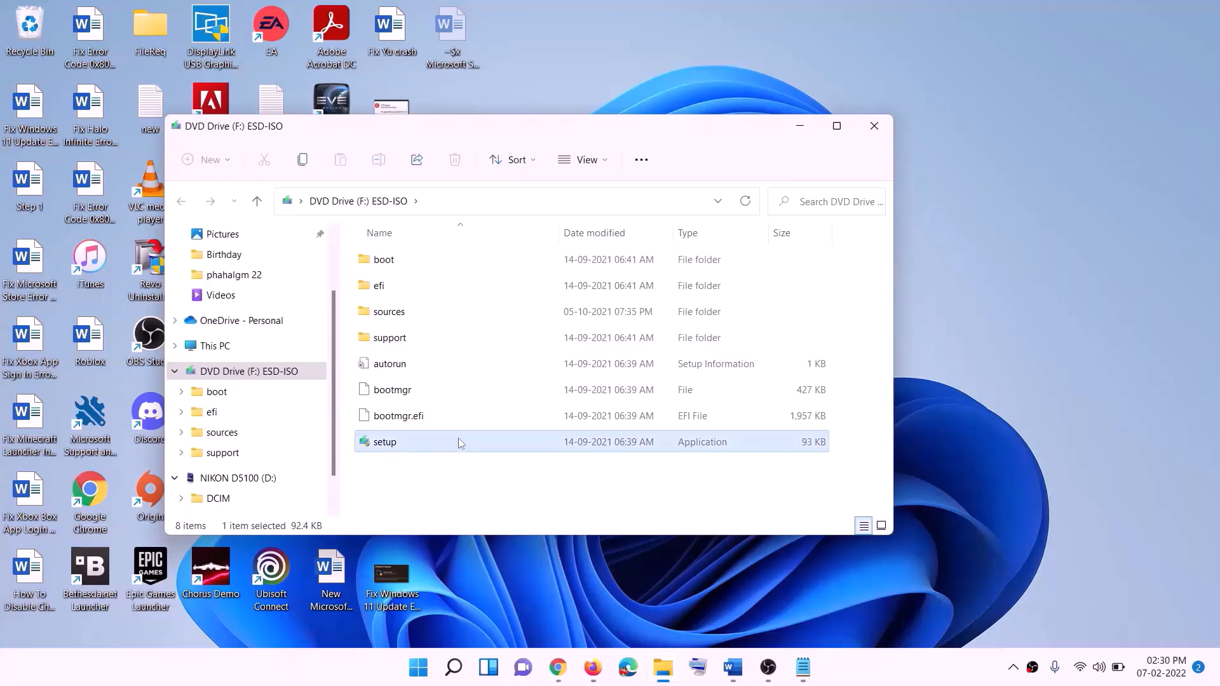
{"action": "double_click", "coordinate": [415, 440]}
{"action": "left_click", "coordinate": [490, 499]}
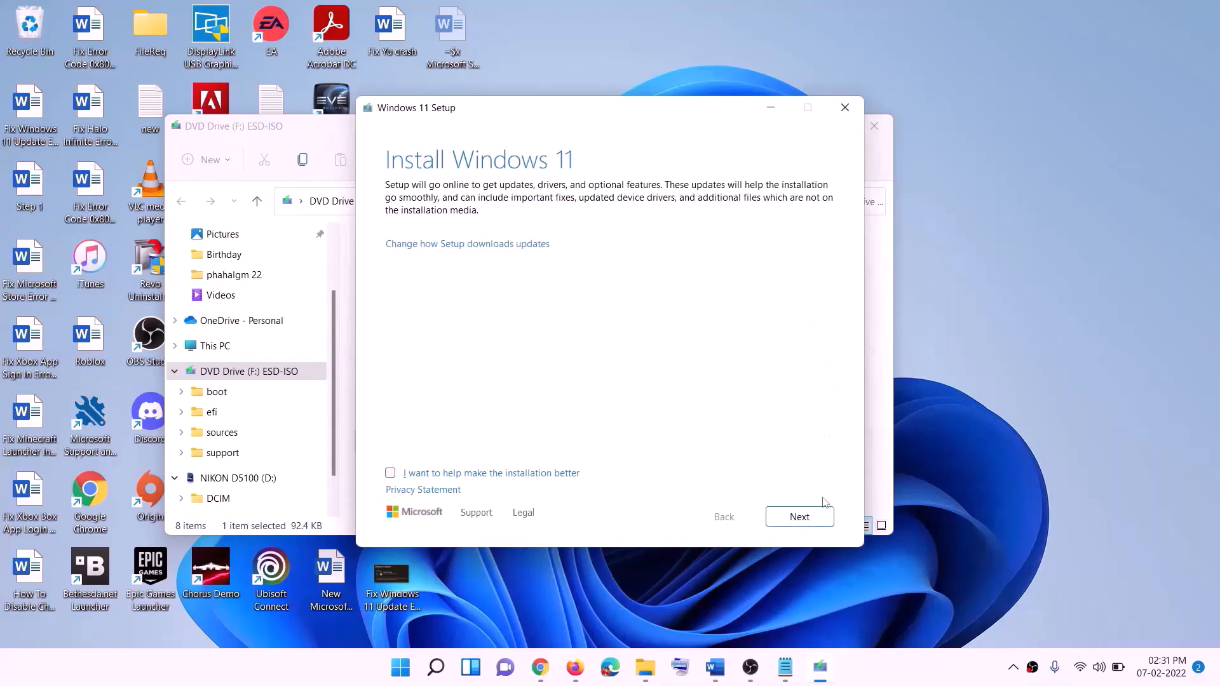
{"action": "left_click", "coordinate": [804, 517]}
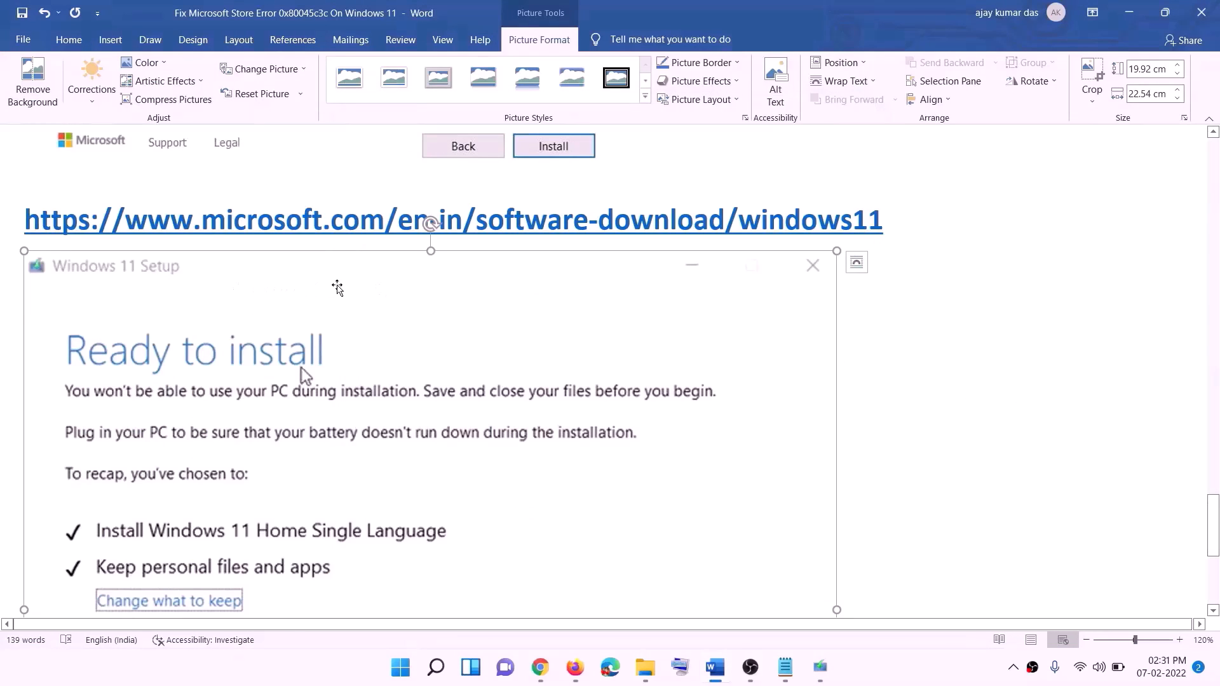
- Review the Ready to install screenshot in the Word document, including the choices about the edition and what to keep
{"action": "scroll", "coordinate": [338, 288], "scroll_direction": "down", "scroll_amount": 3}
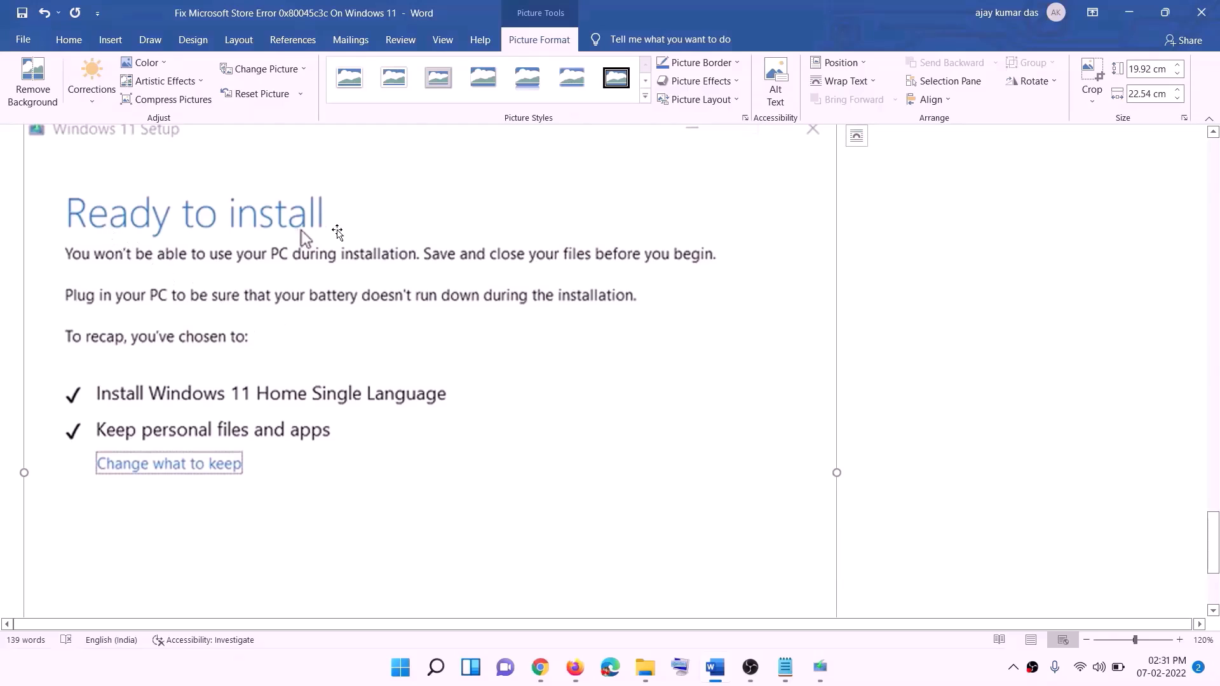
{"action": "scroll", "coordinate": [337, 232], "scroll_direction": "down", "scroll_amount": 1}
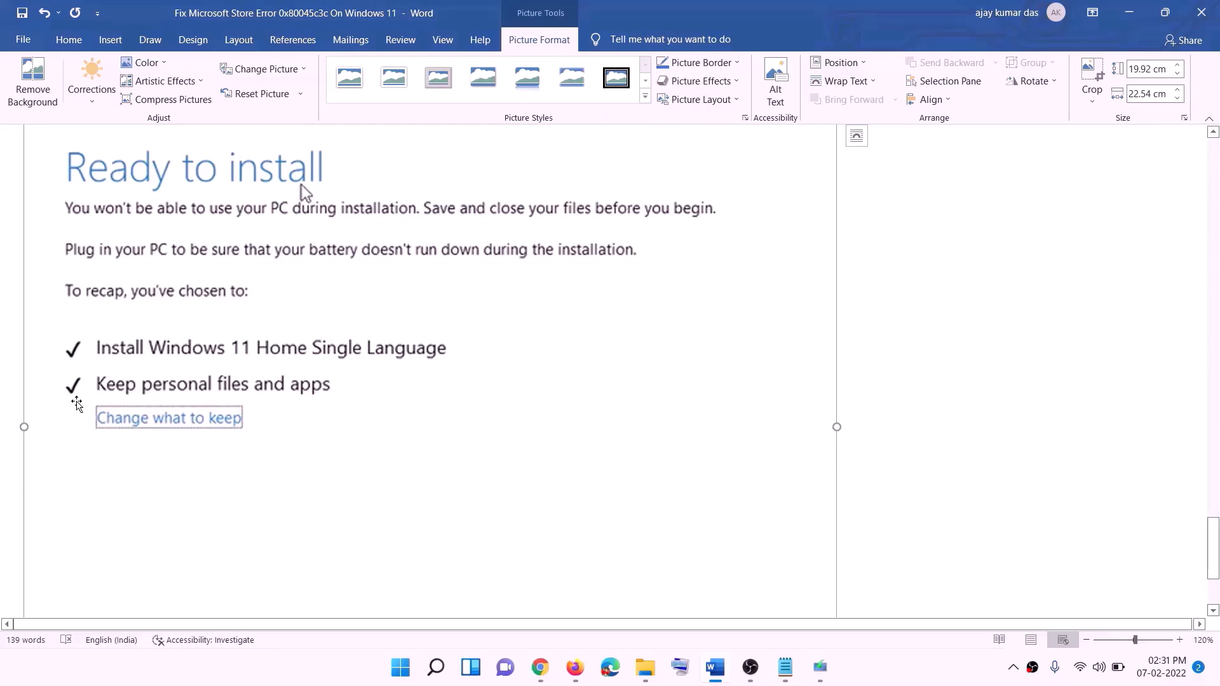
{"action": "scroll", "coordinate": [460, 399], "scroll_direction": "down", "scroll_amount": 2}
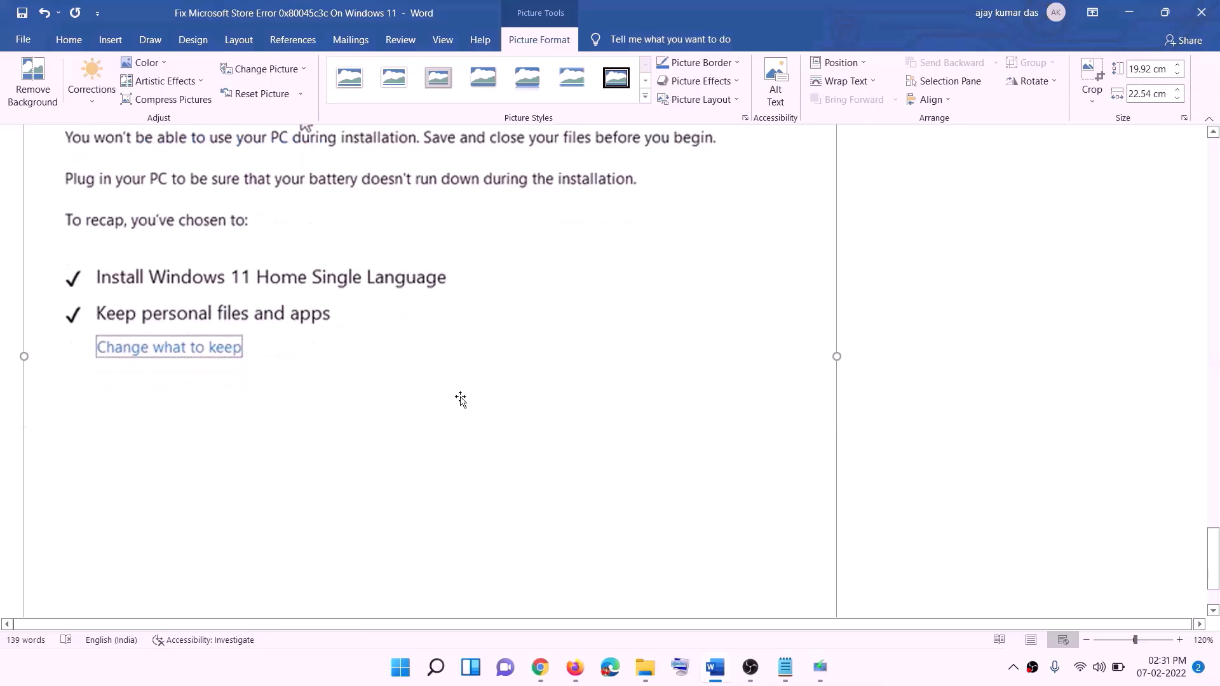
{"action": "scroll", "coordinate": [461, 399], "scroll_direction": "down", "scroll_amount": 1}
{"action": "scroll", "coordinate": [649, 445], "scroll_direction": "up", "scroll_amount": 7}
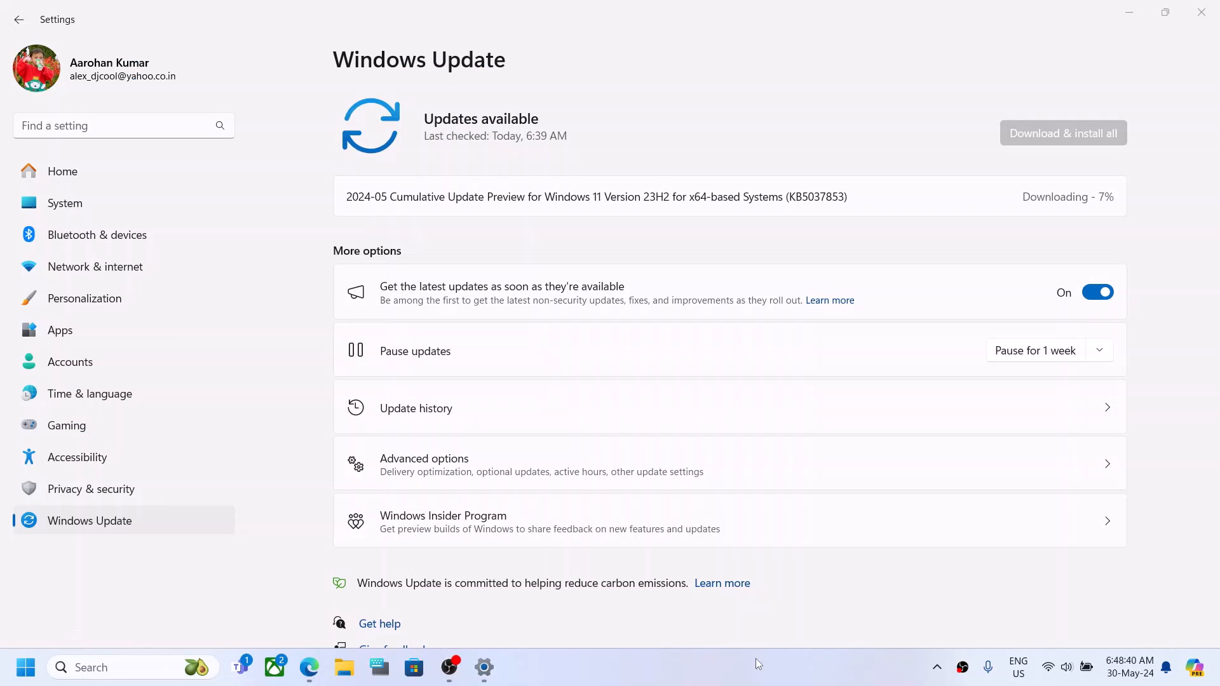
- Highlight the KB5037853 number of the 2024-05 cumulative update preview in Windows Update settings
{"action": "double_click", "coordinate": [818, 194]}
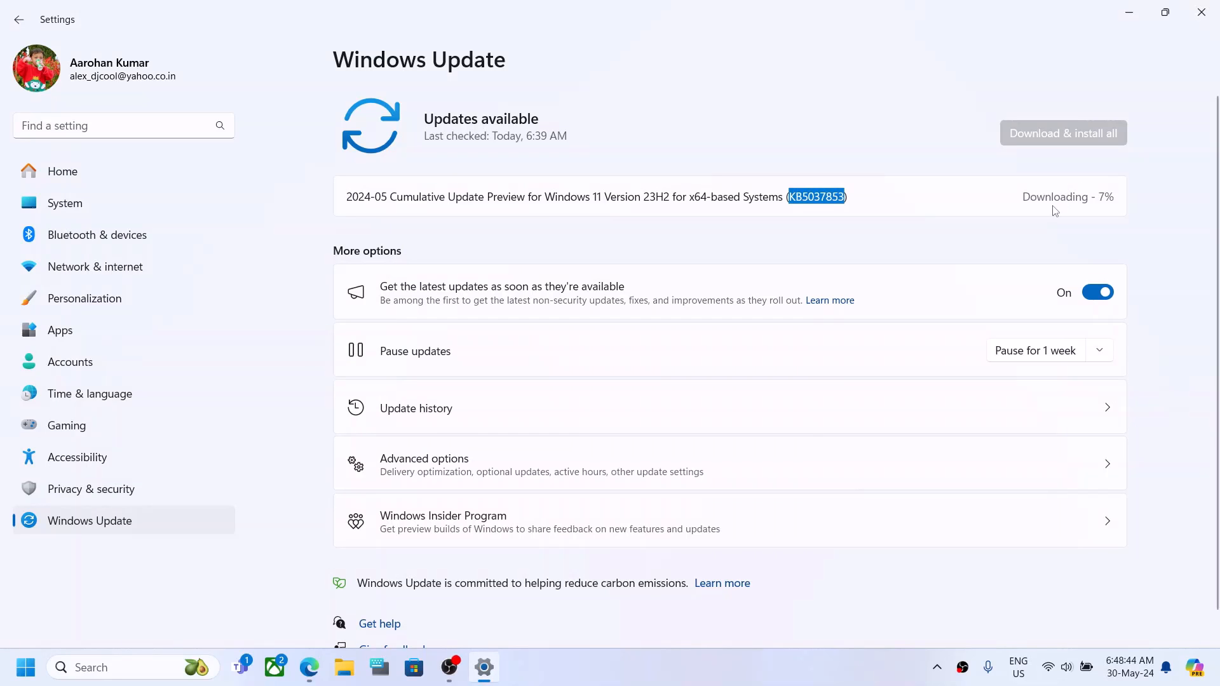
{"action": "left_click", "coordinate": [761, 666]}
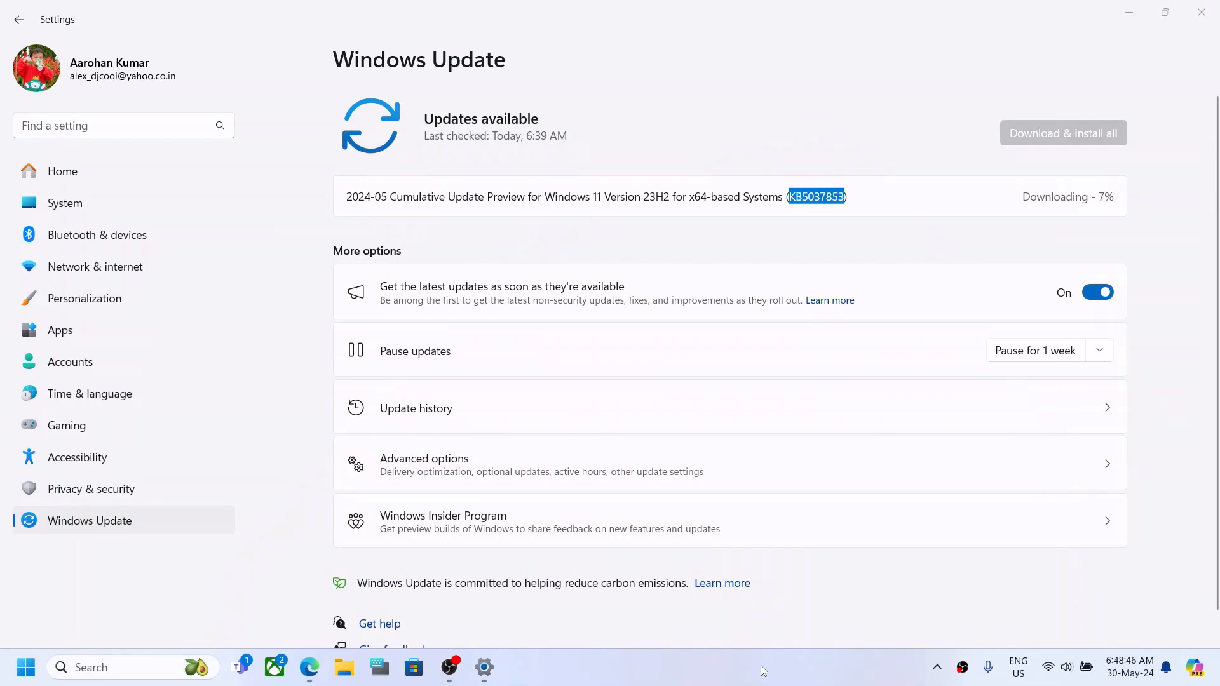